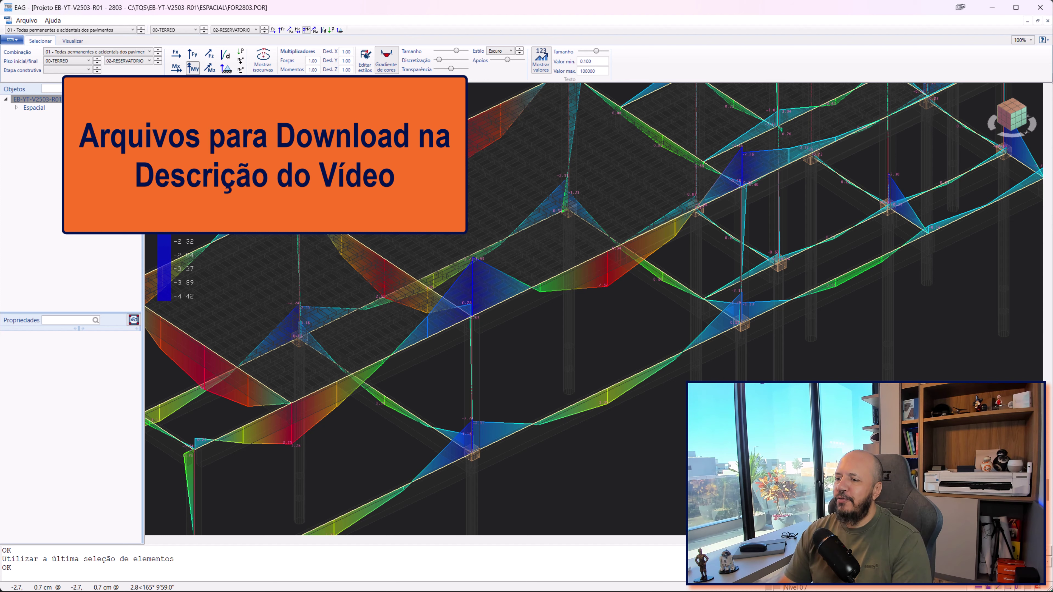
# Step: Orbit and zoom the displacement diagram to view it from another angle
pyautogui.moveTo(689, 211)
pyautogui.keyDown('shift'); pyautogui.mouseDown(button='middle')
pyautogui.moveTo(675, 235)
pyautogui.moveTo(678, 258)
pyautogui.mouseUp(button='middle'); pyautogui.keyUp('shift')
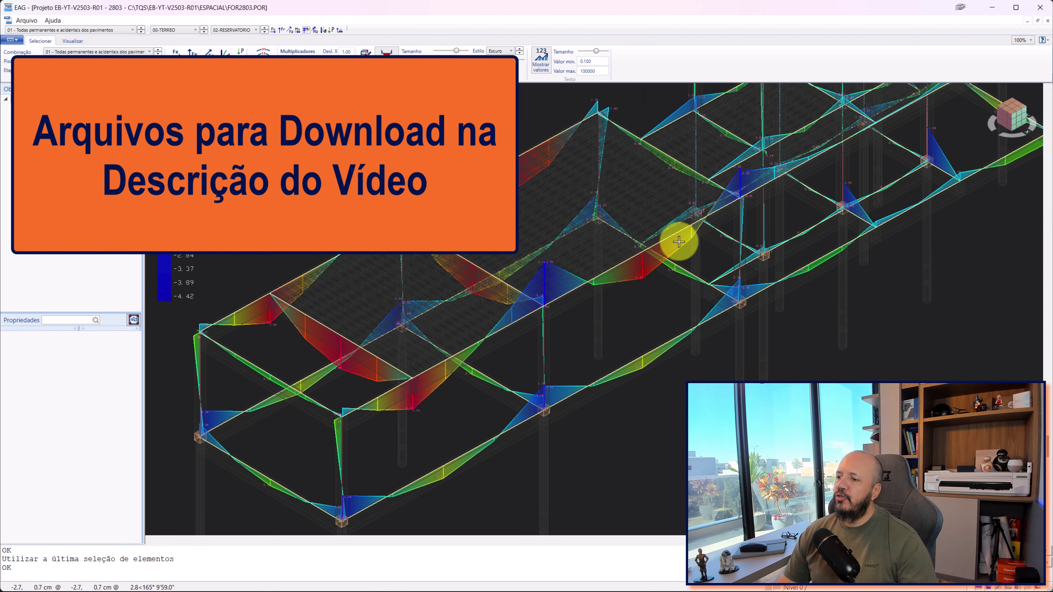
pyautogui.scroll(2, 679, 242)
pyautogui.scroll(3, 539, 251)
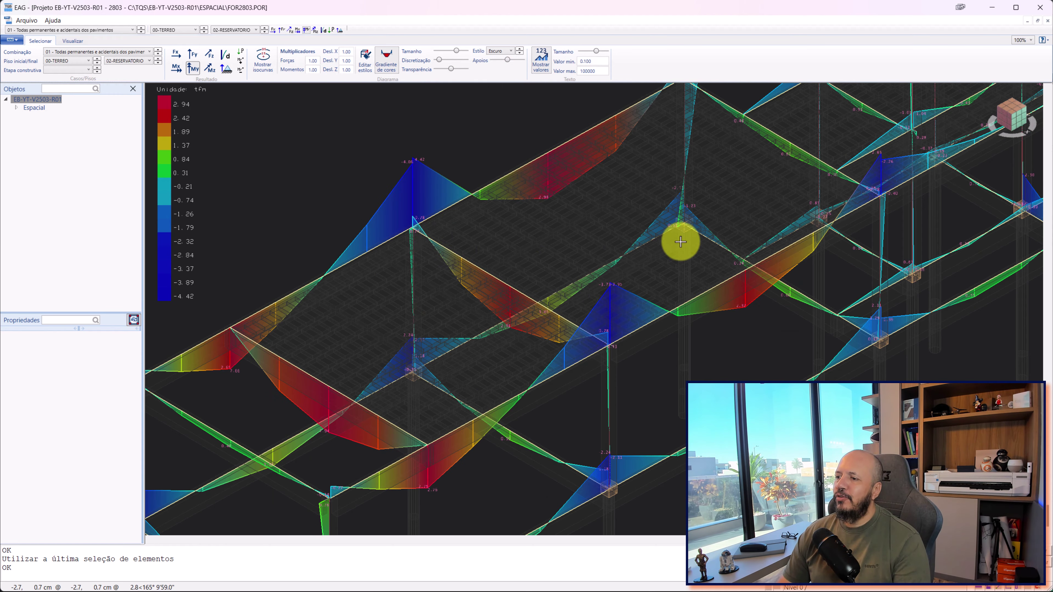
pyautogui.scroll(1, 663, 244)
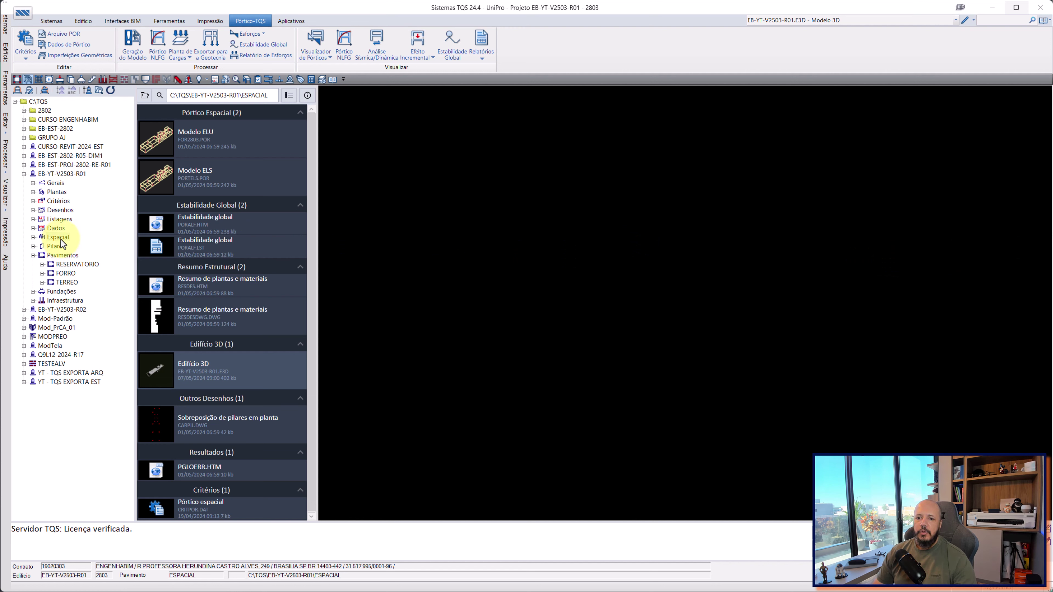
# Step: Run Processamento Global on project EB-YT-V2503-R01, including the Pórtico espacial, then show the TERREO floor
pyautogui.click(64, 265)
pyautogui.click(74, 174)
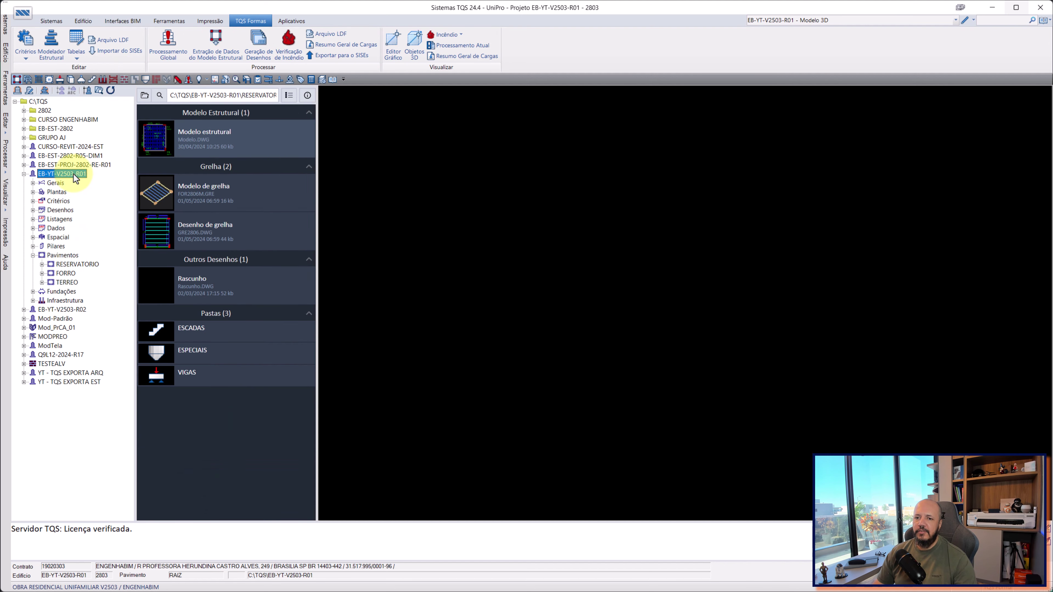
pyautogui.click(167, 45)
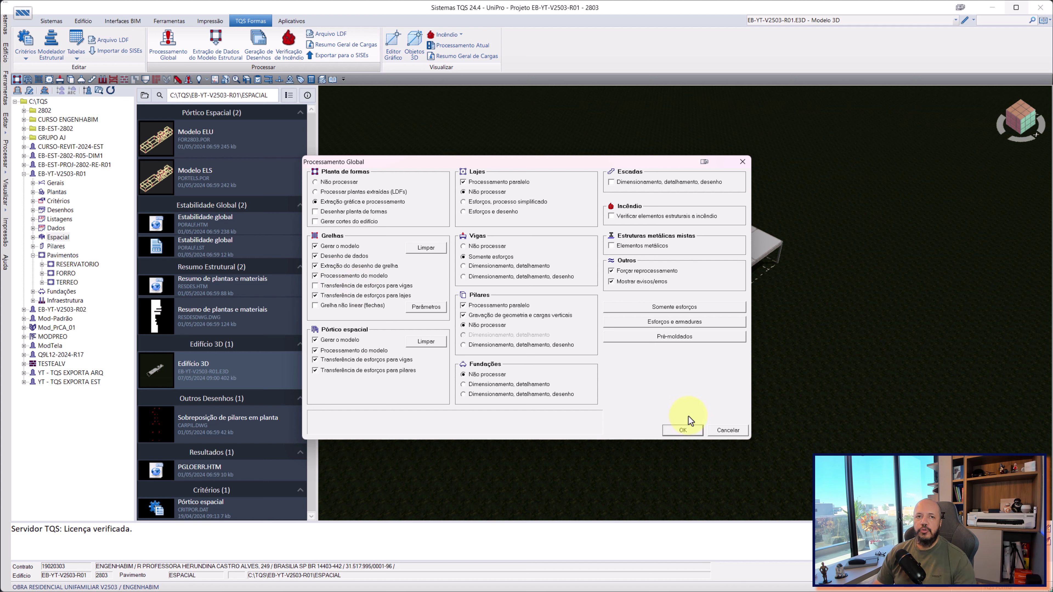
pyautogui.click(729, 430)
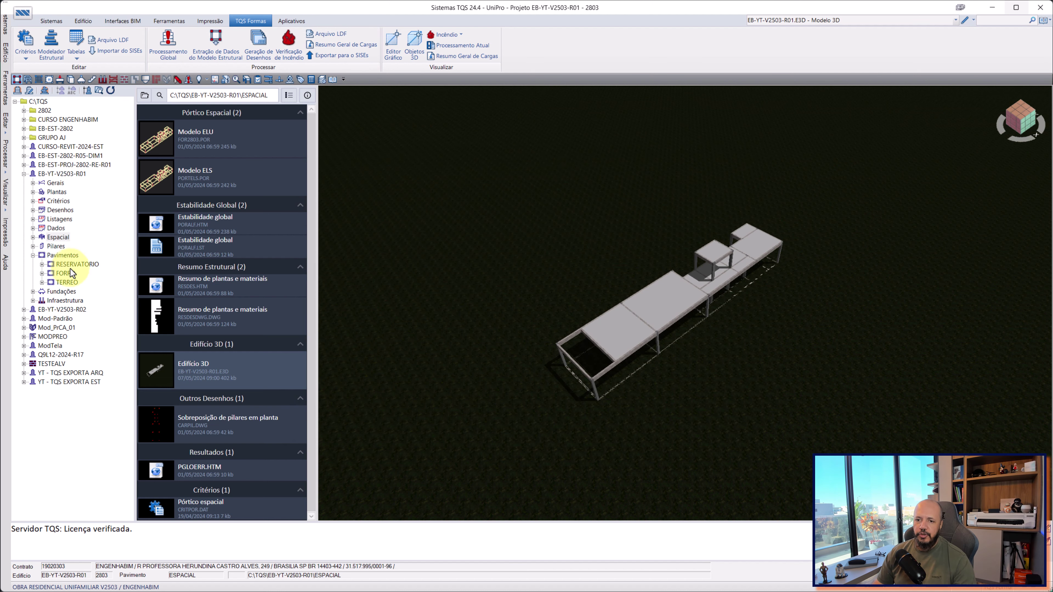
pyautogui.click(66, 282)
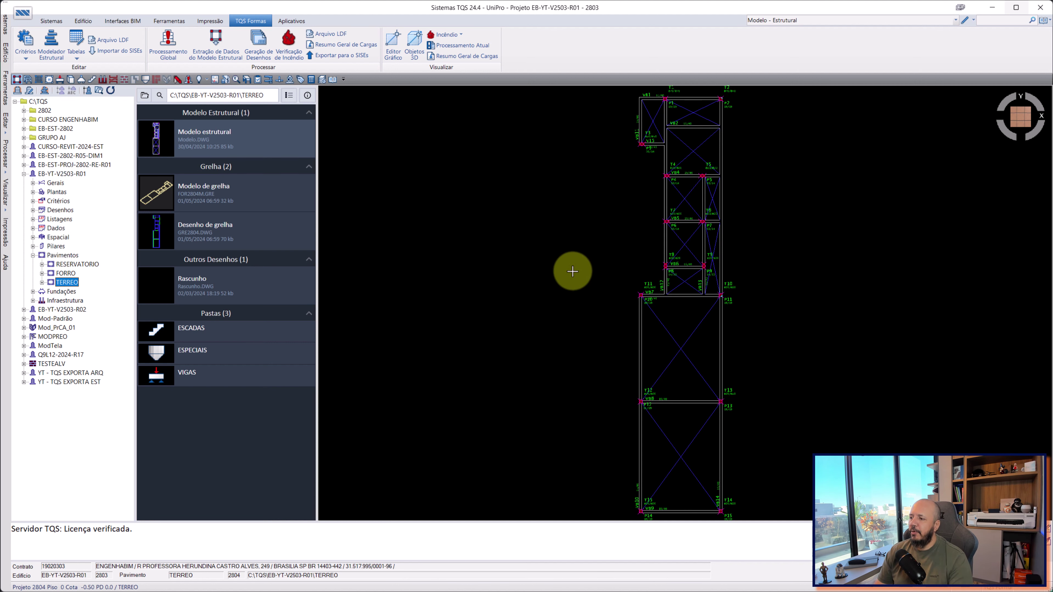
# Step: Inspect the plan around P10 and P11, check the Pilares criteria, then reopen the TERREO floor
pyautogui.scroll(2, 674, 349)
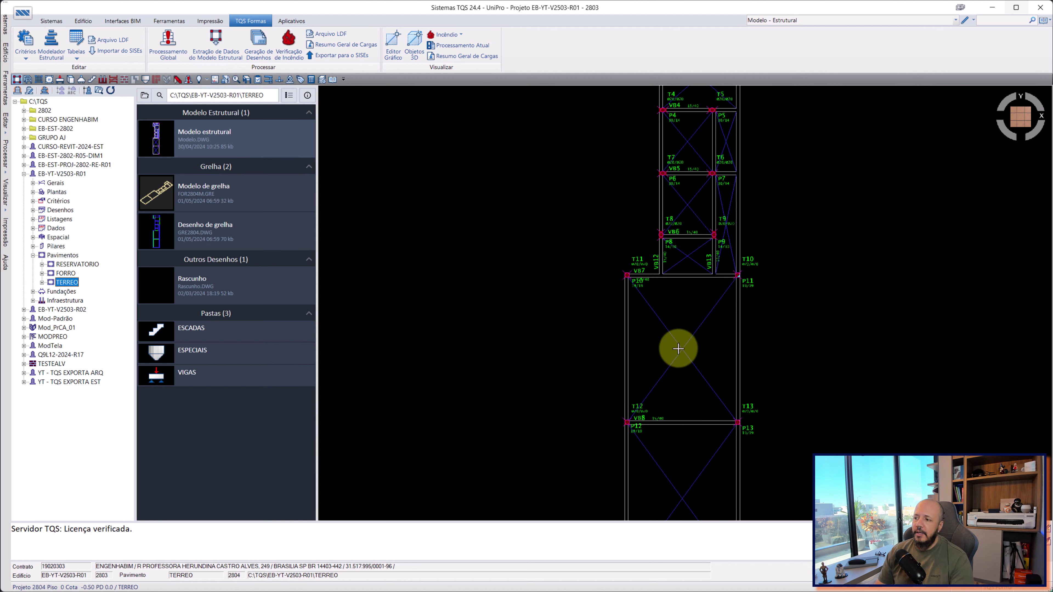
pyautogui.moveTo(678, 348); pyautogui.dragTo(658, 291, button='middle')
pyautogui.scroll(1, 652, 285)
pyautogui.scroll(2, 653, 285)
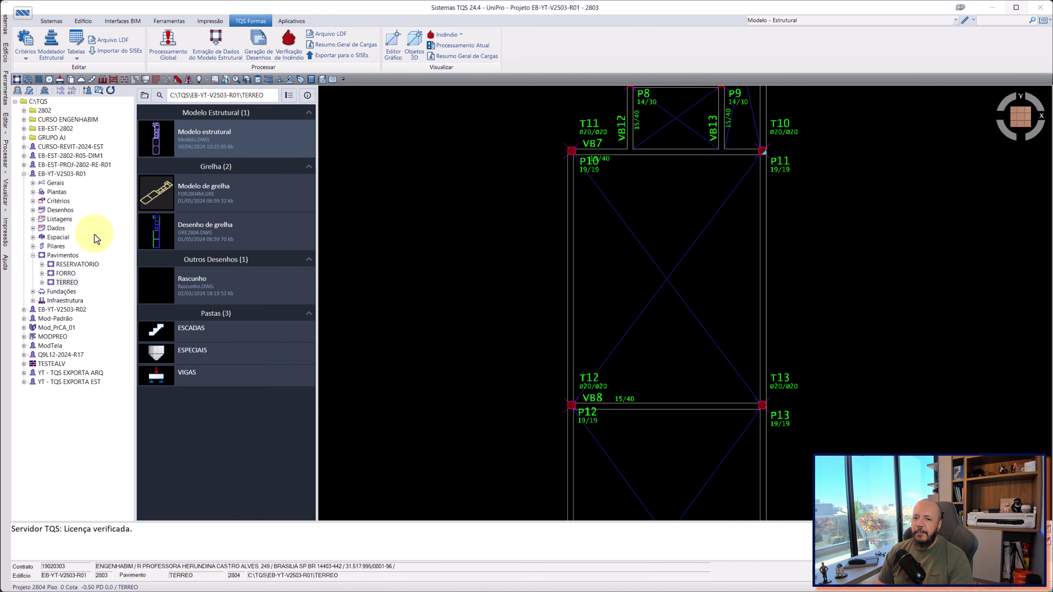
pyautogui.click(46, 247)
pyautogui.click(76, 248)
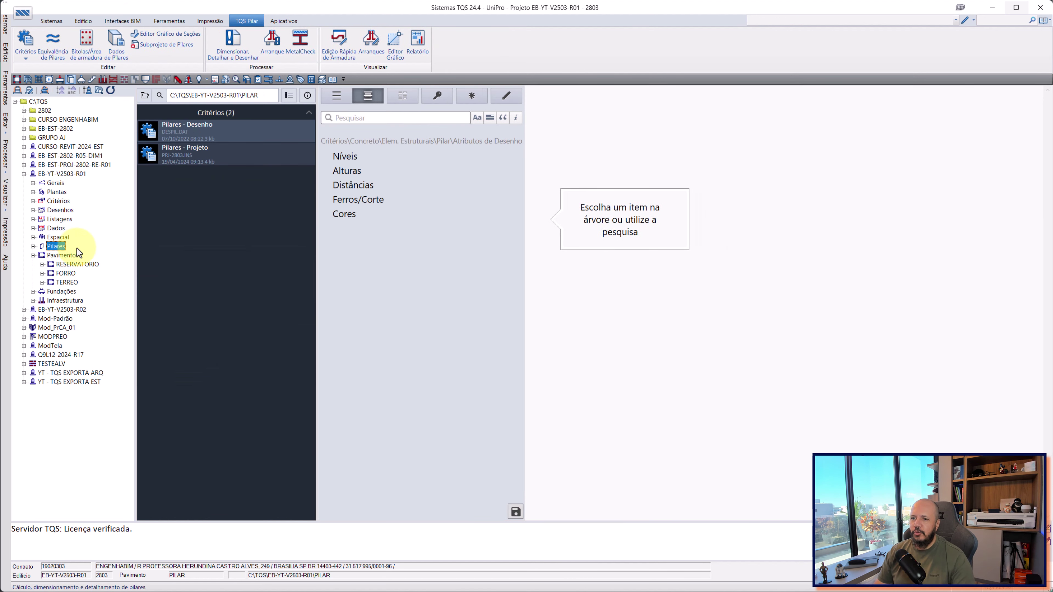
pyautogui.click(62, 255)
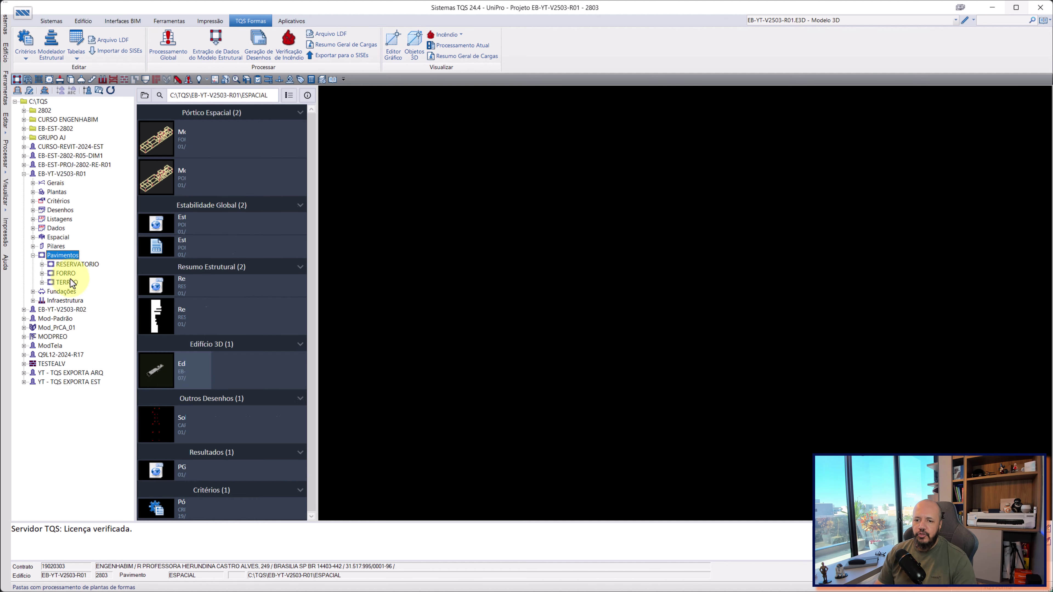
pyautogui.click(67, 283)
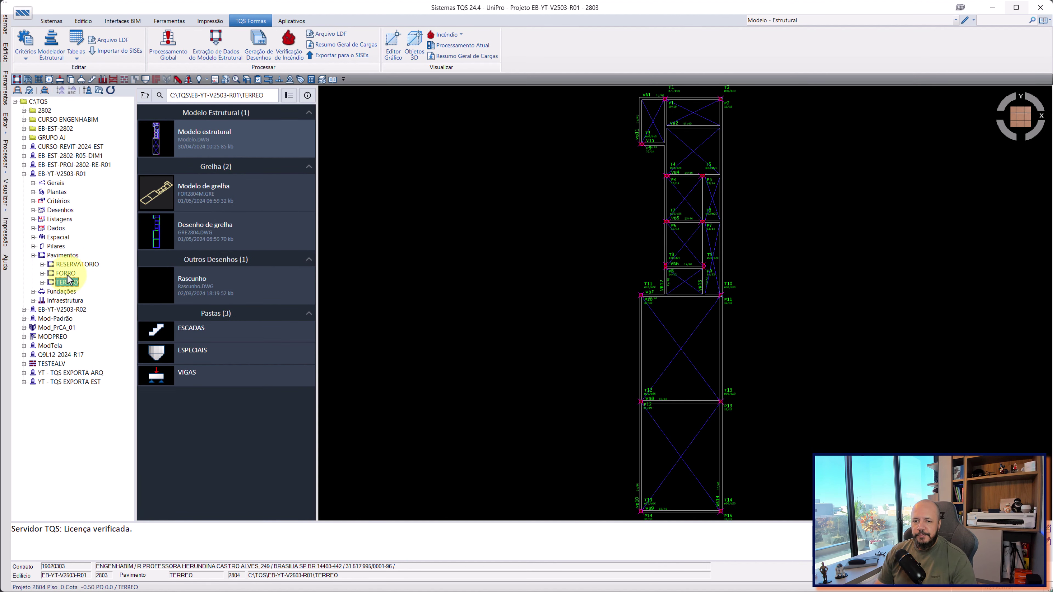
# Step: View the RESERVATORIO, FORRO and TERREO grid models, then return to the Espacial folder
pyautogui.click(67, 265)
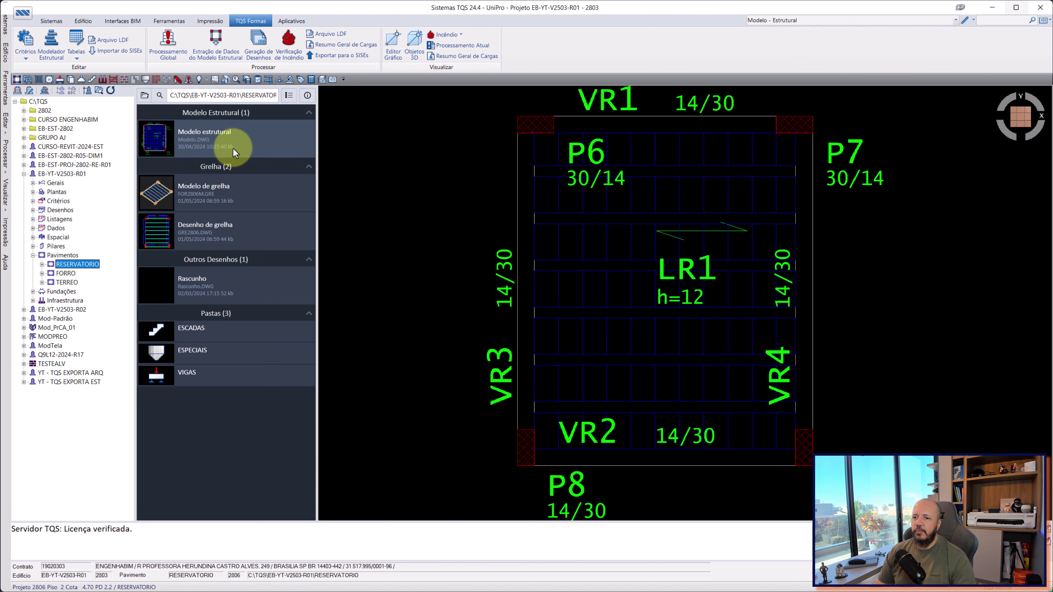
pyautogui.click(204, 189)
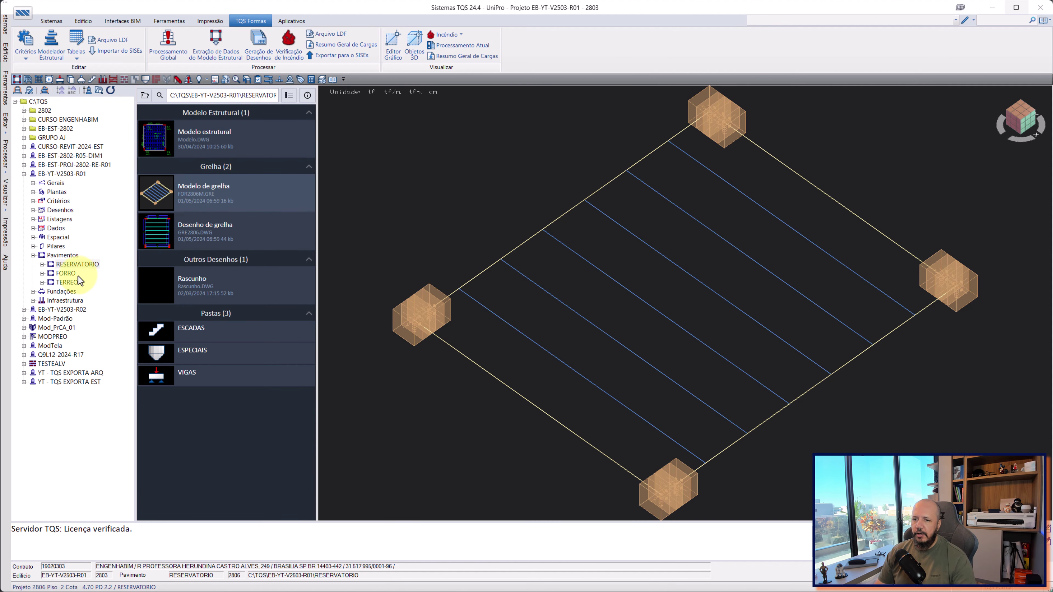
pyautogui.click(69, 274)
pyautogui.click(234, 178)
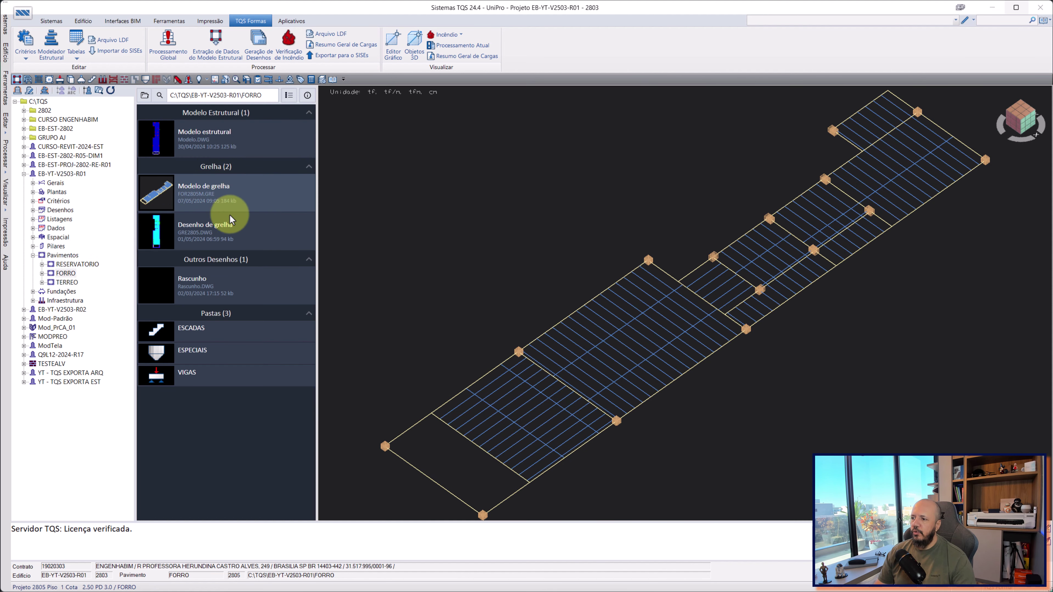
pyautogui.click(67, 282)
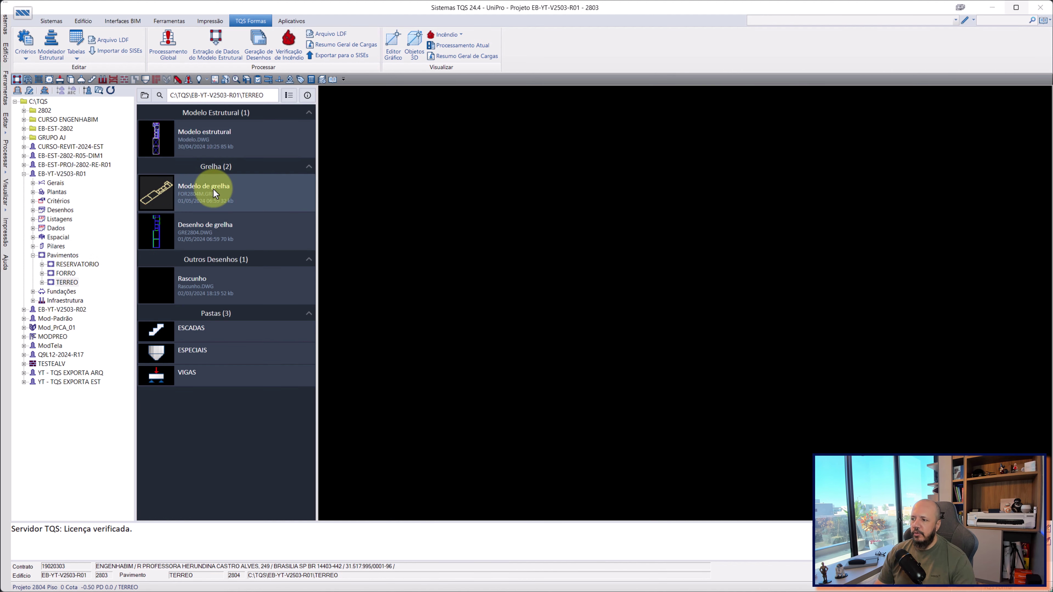
pyautogui.click(213, 190)
pyautogui.scroll(1, 713, 340)
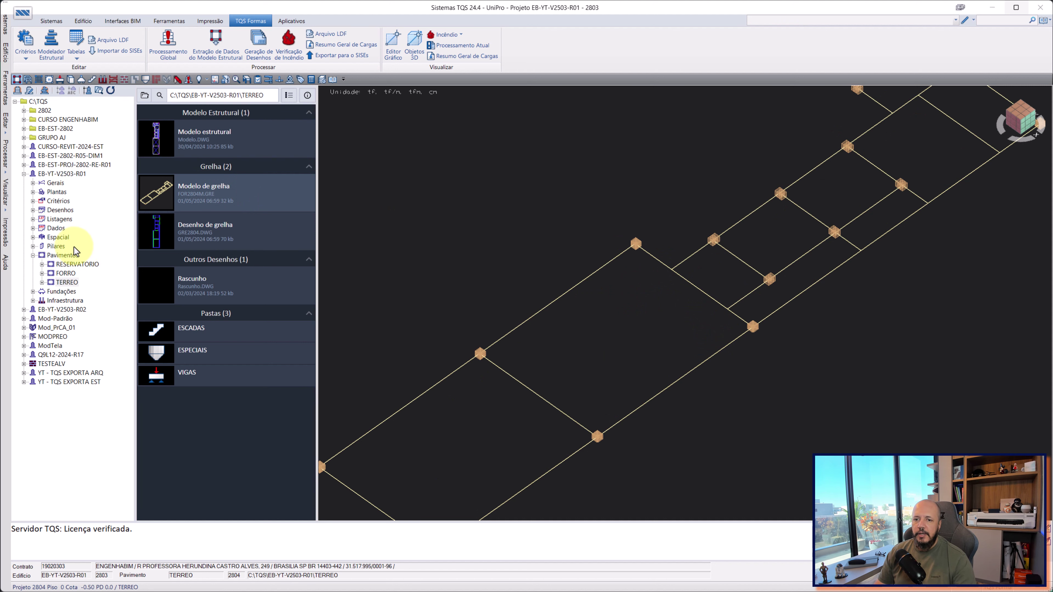
pyautogui.click(67, 240)
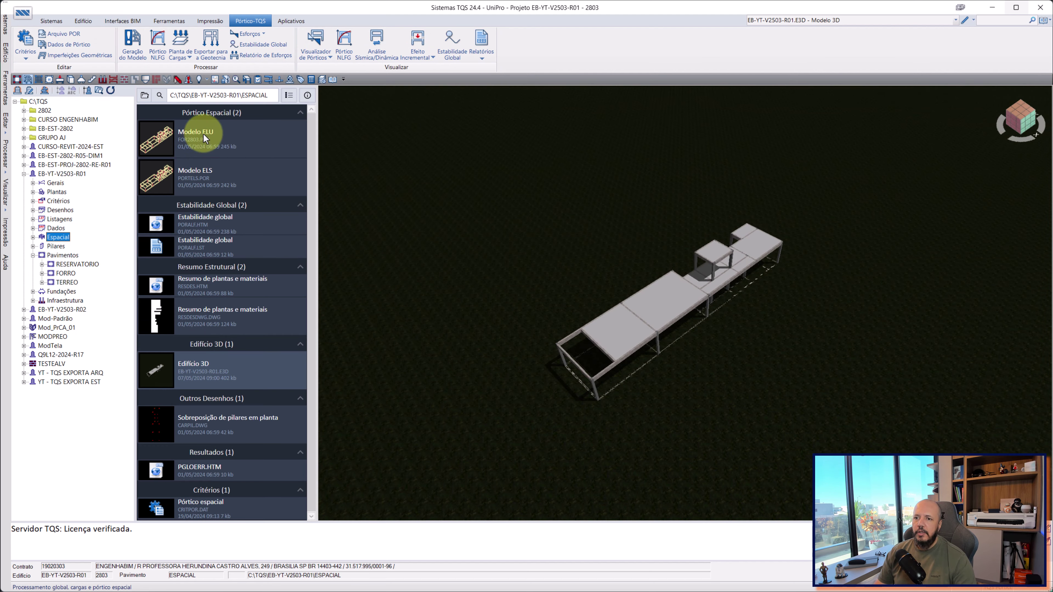
# Step: Display the Modelo ELU and Modelo ELS frame wireframes in turn
pyautogui.click(203, 135)
pyautogui.click(209, 177)
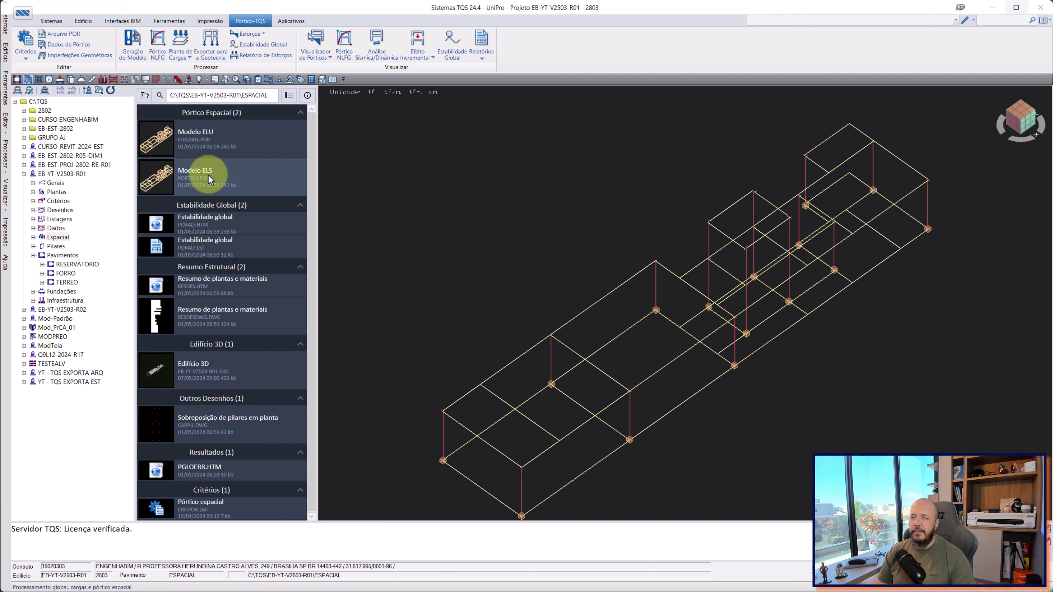
pyautogui.click(227, 139)
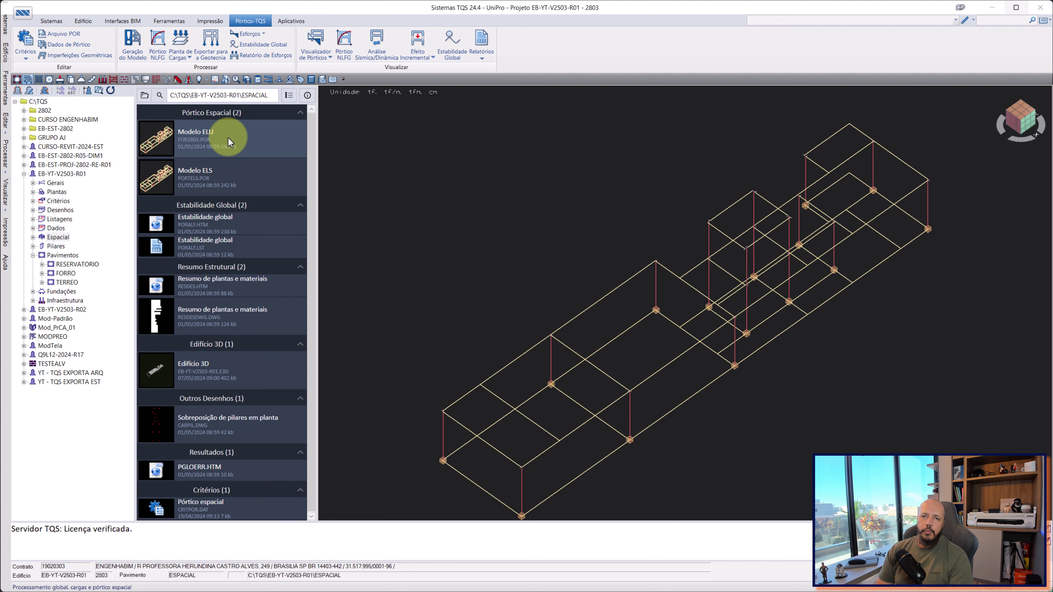
pyautogui.click(216, 169)
# Step: Zoom and pan the frame wireframe, then settle on the Modelo ELU frame
pyautogui.scroll(1, 658, 356)
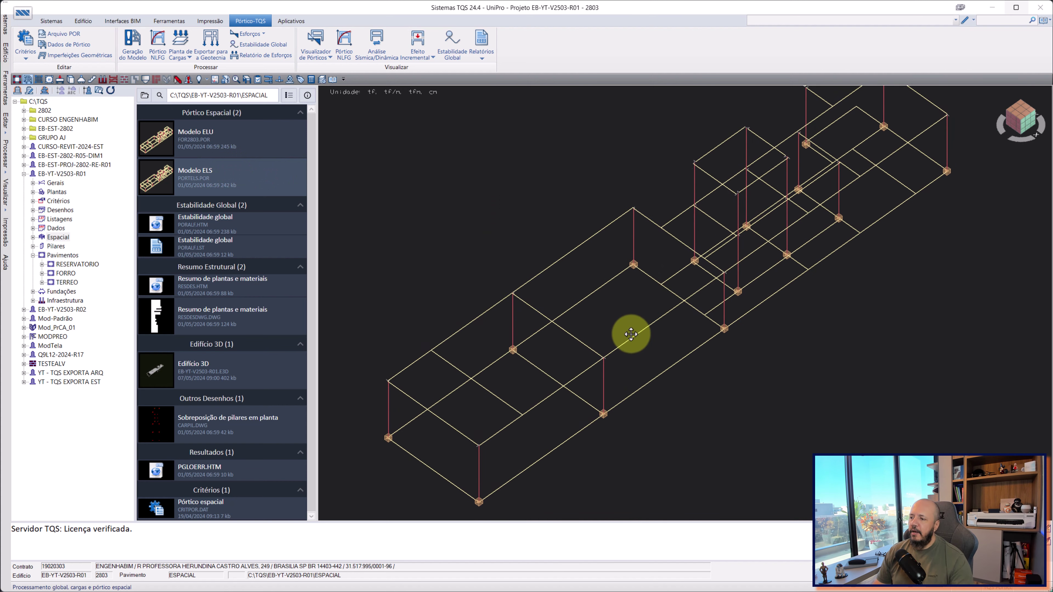
pyautogui.moveTo(655, 354); pyautogui.dragTo(631, 338, button='middle')
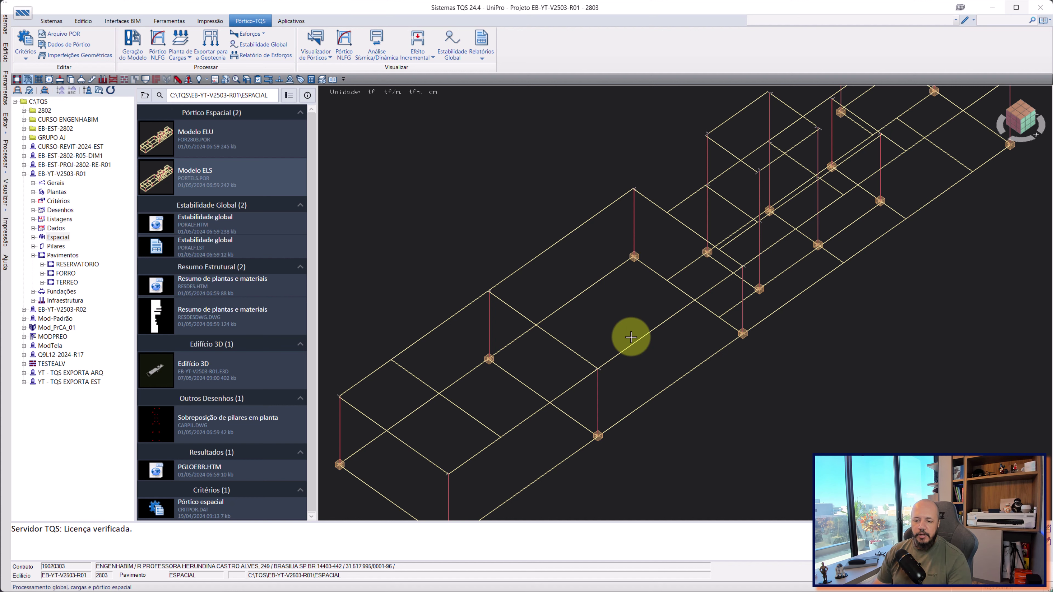
pyautogui.scroll(1, 510, 283)
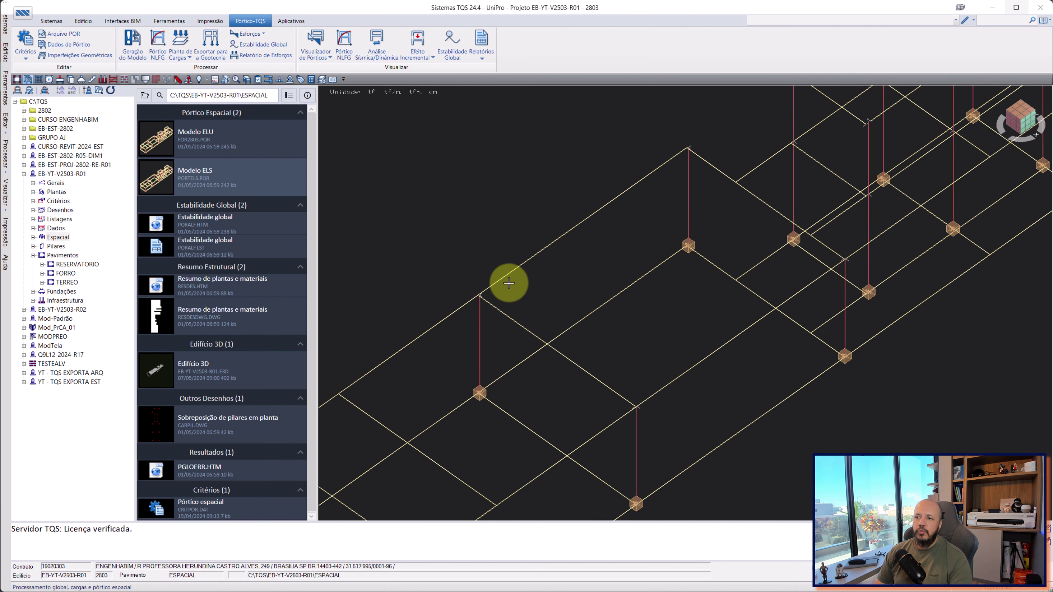
pyautogui.scroll(1, 509, 283)
pyautogui.scroll(1, 504, 286)
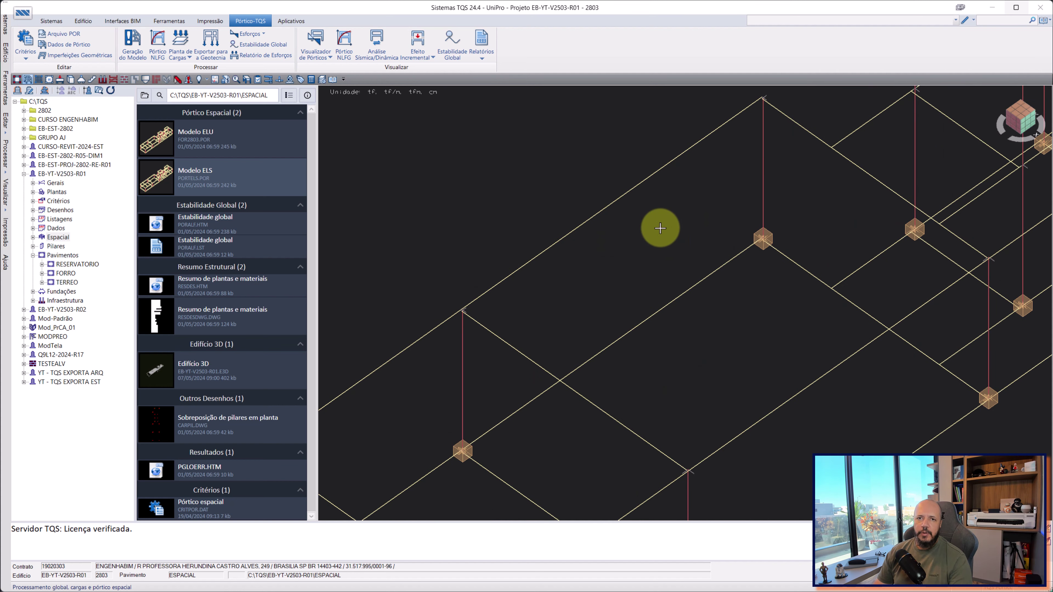
pyautogui.scroll(-1, 660, 227)
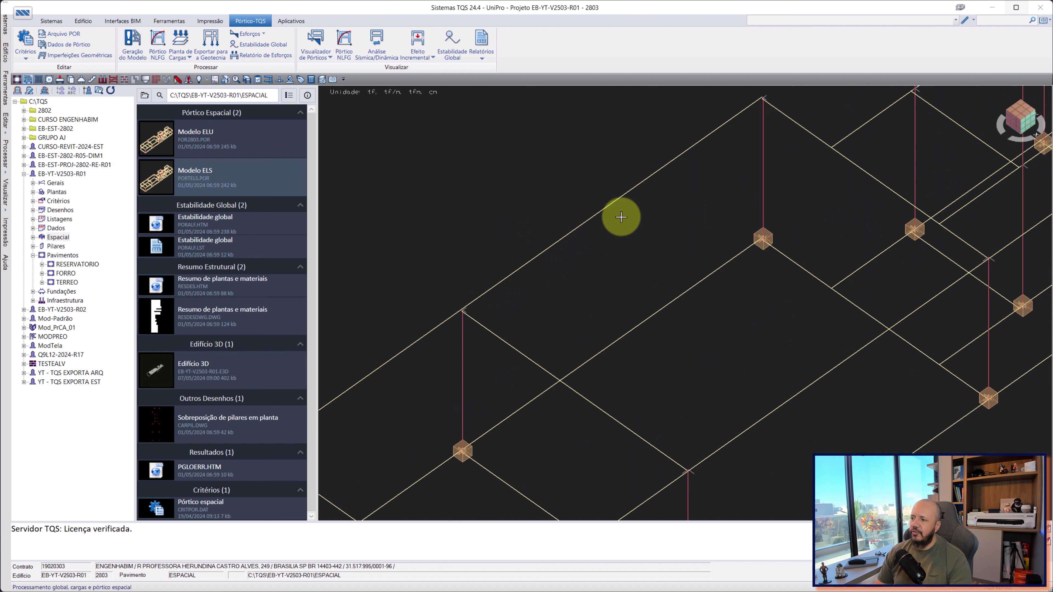
pyautogui.scroll(-1, 539, 212)
pyautogui.click(206, 126)
pyautogui.click(208, 171)
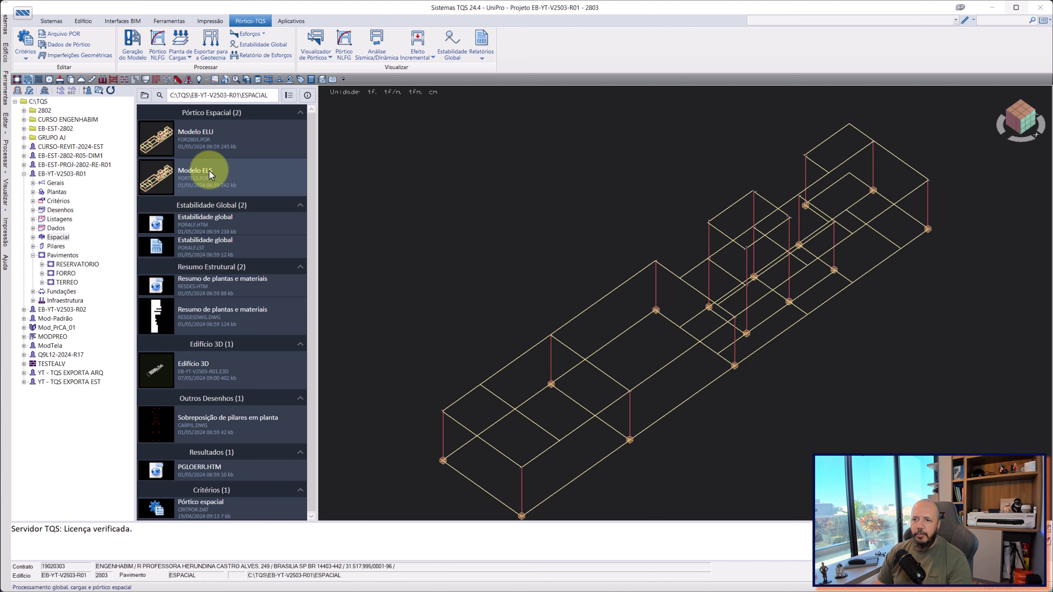
pyautogui.click(222, 139)
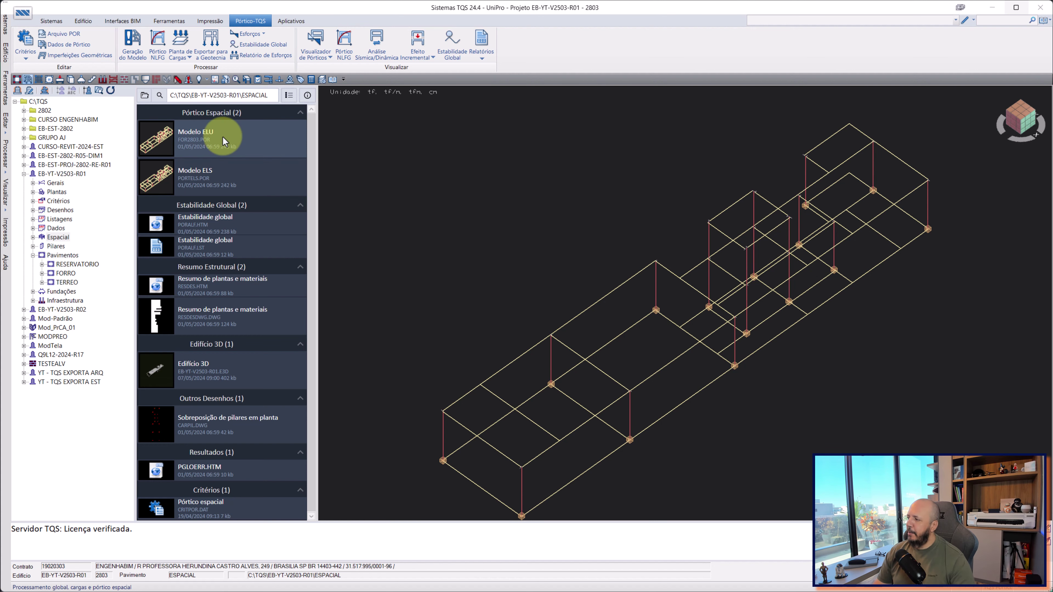
pyautogui.doubleClick(222, 135)
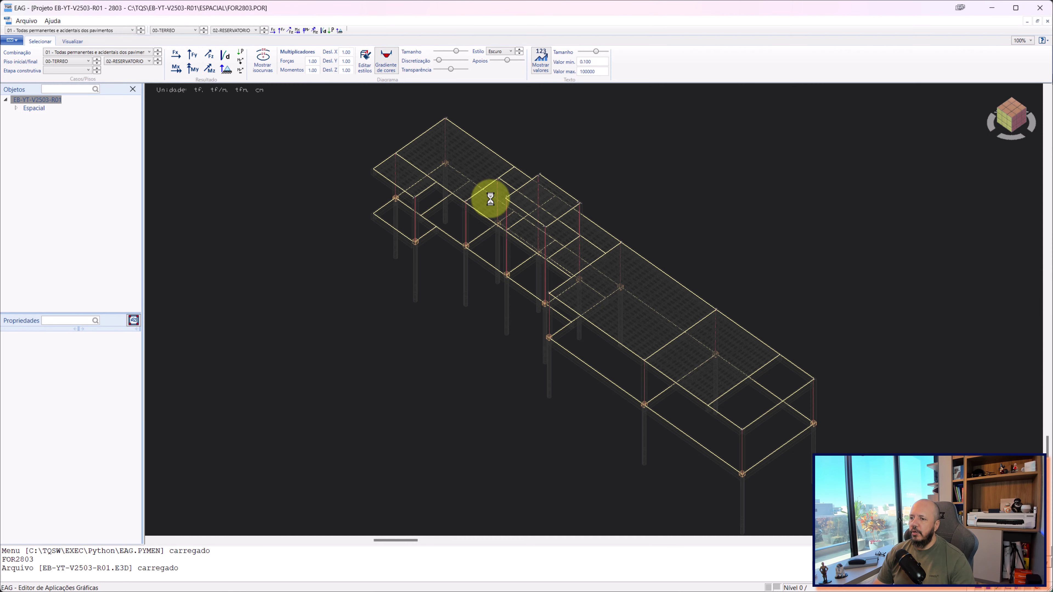
pyautogui.click(116, 52)
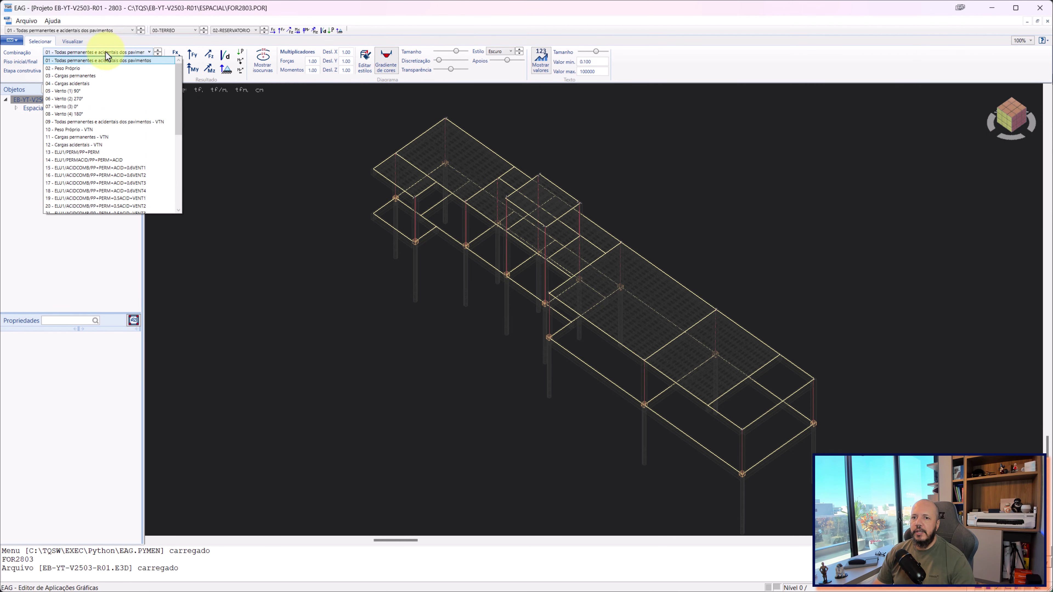
pyautogui.scroll(-1, 94, 165)
pyautogui.scroll(-1, 126, 141)
pyautogui.scroll(-1, 122, 135)
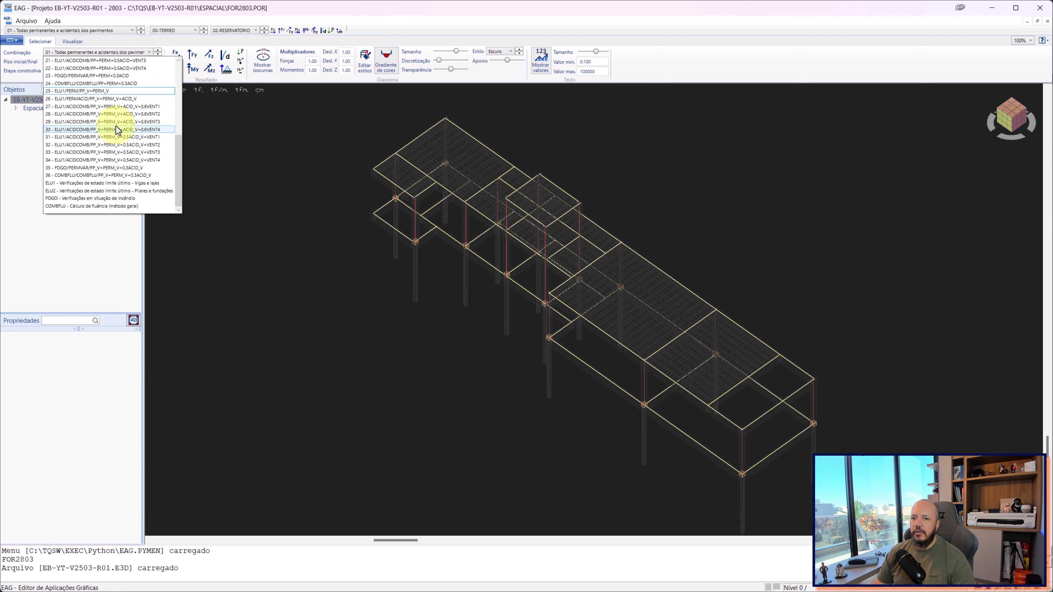
pyautogui.scroll(-1, 117, 127)
pyautogui.scroll(-1, 110, 124)
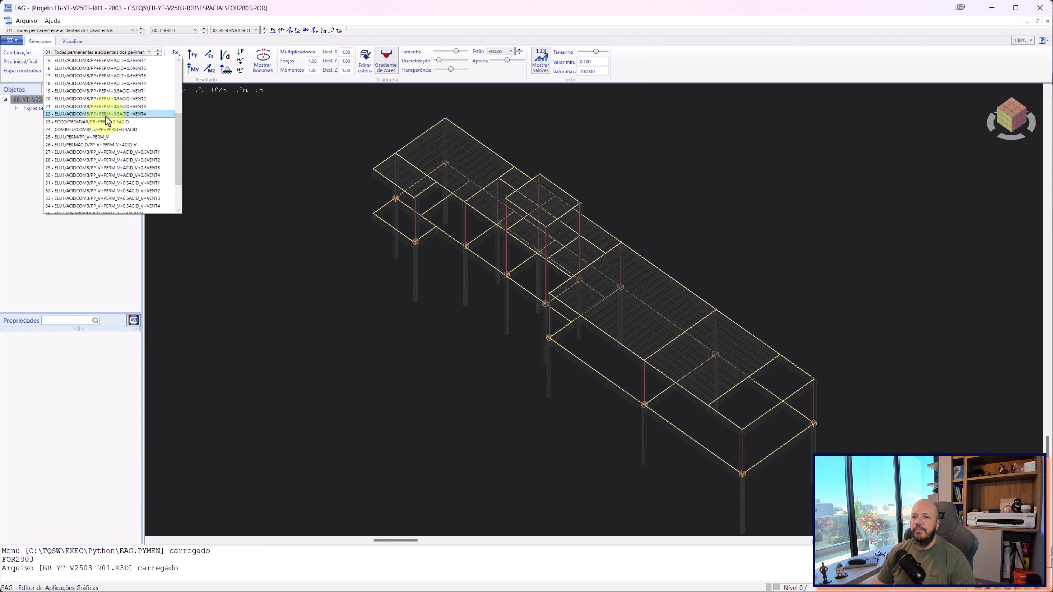
pyautogui.scroll(3, 120, 132)
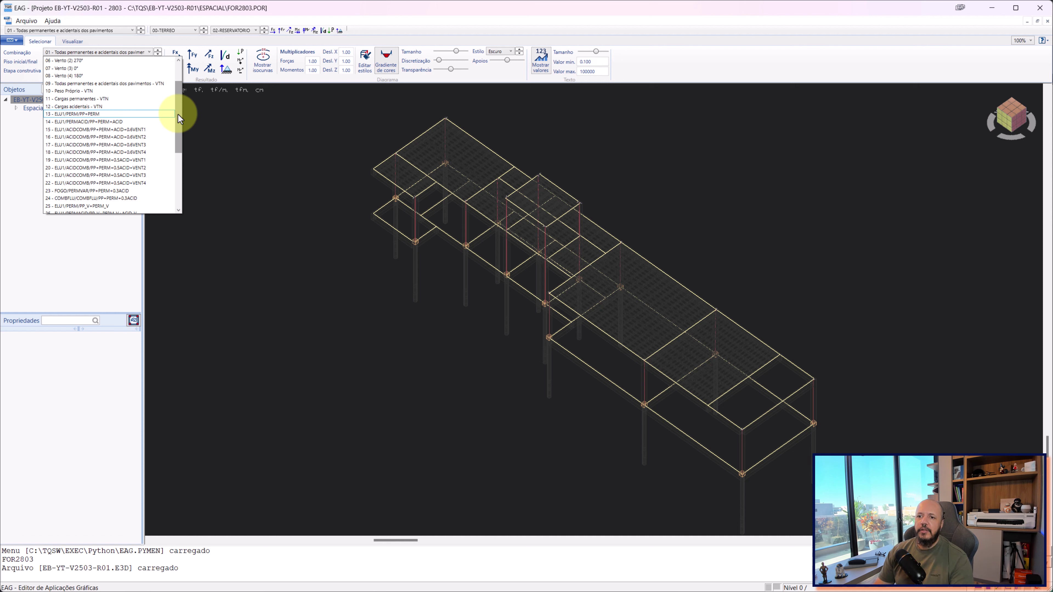
pyautogui.moveTo(178, 115)
pyautogui.mouseDown()
pyautogui.moveTo(181, 170)
pyautogui.moveTo(175, 104)
pyautogui.moveTo(180, 155)
pyautogui.mouseUp()
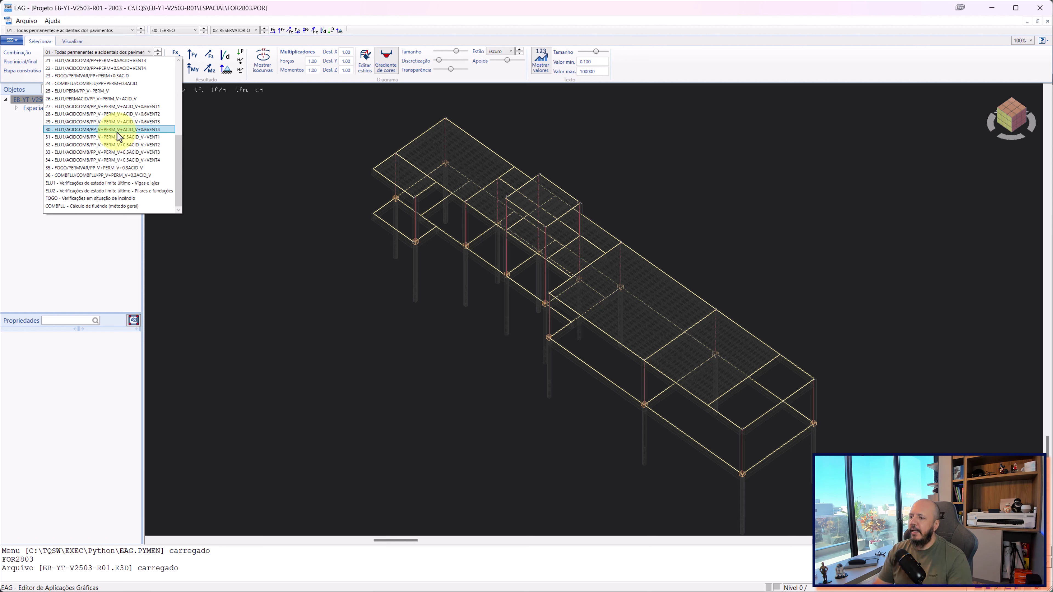
pyautogui.scroll(3, 120, 124)
pyautogui.scroll(4, 120, 117)
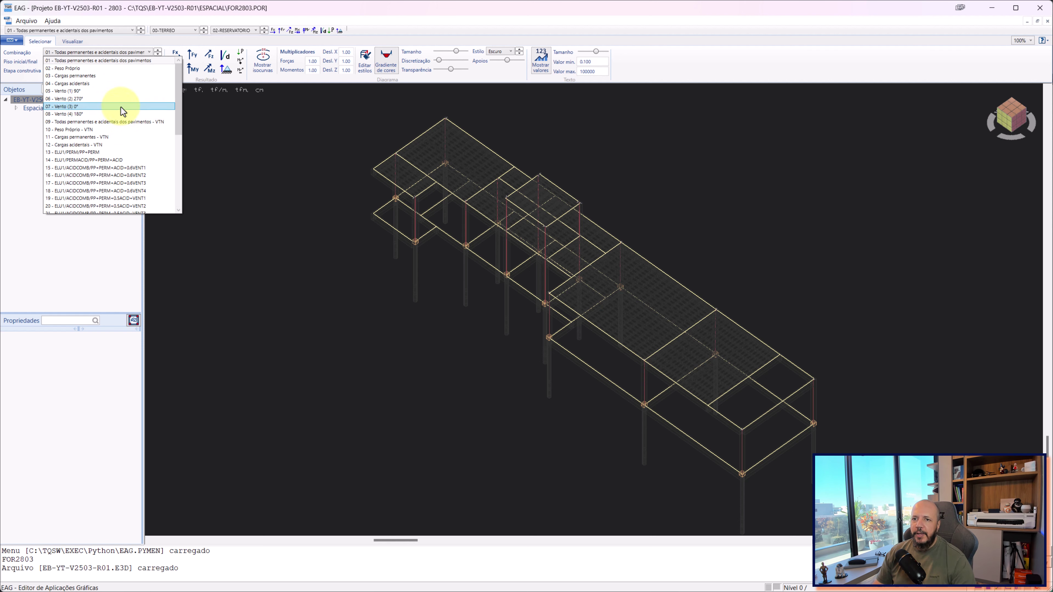
pyautogui.click(106, 60)
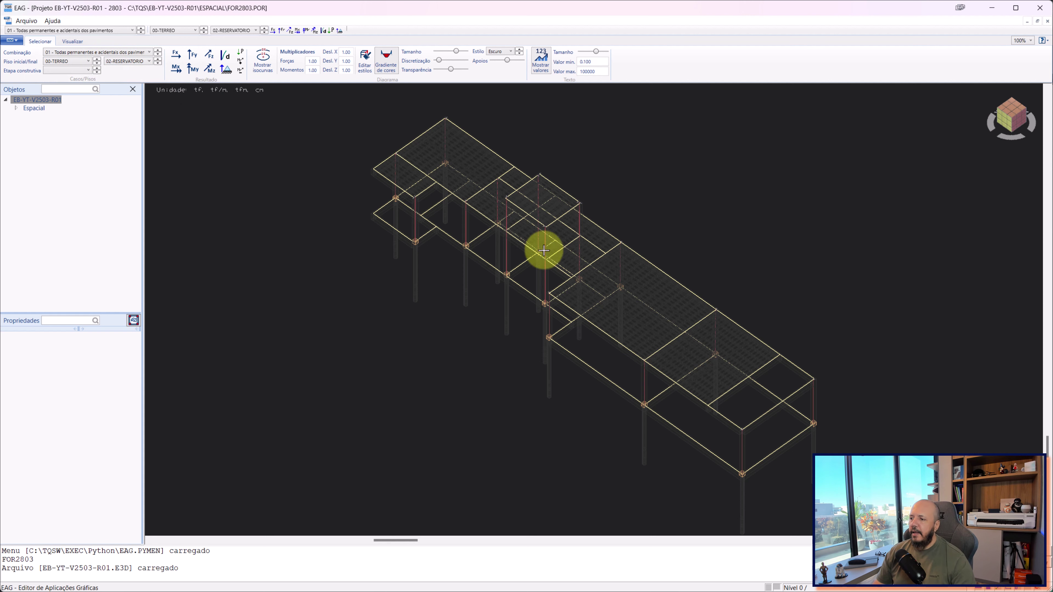
pyautogui.scroll(1, 581, 302)
pyautogui.scroll(-2, 680, 317)
pyautogui.moveTo(679, 317)
pyautogui.mouseDown(button='middle')
pyautogui.moveTo(660, 337)
pyautogui.moveTo(531, 294)
pyautogui.moveTo(564, 298)
pyautogui.mouseUp(button='middle')
pyautogui.click(124, 52)
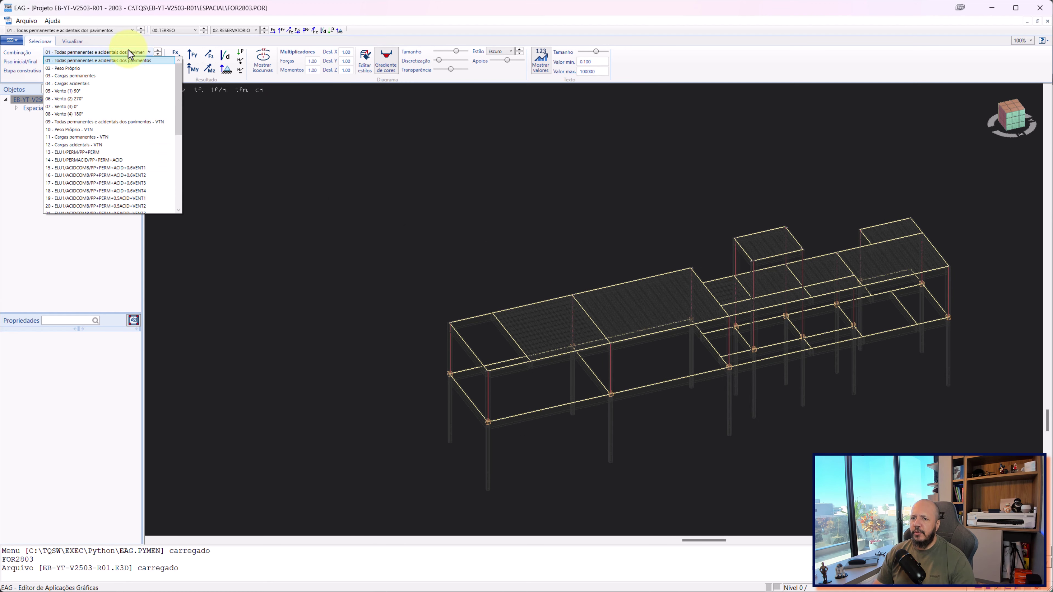
pyautogui.scroll(-1, 123, 162)
pyautogui.scroll(-1, 123, 162)
pyautogui.scroll(-1, 122, 165)
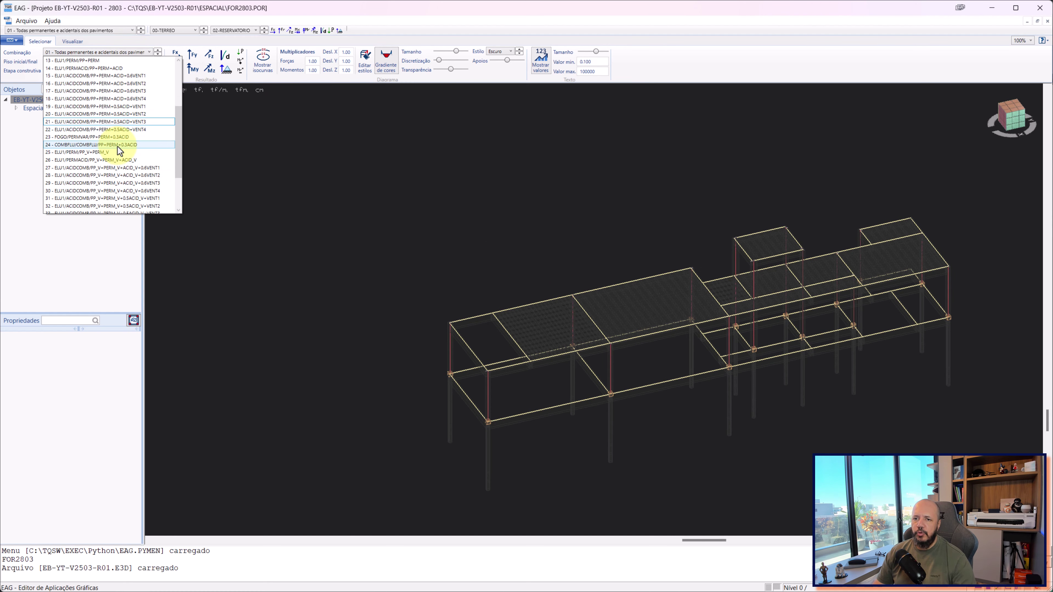
pyautogui.scroll(-1, 121, 168)
pyautogui.scroll(2, 120, 169)
pyautogui.scroll(2, 104, 124)
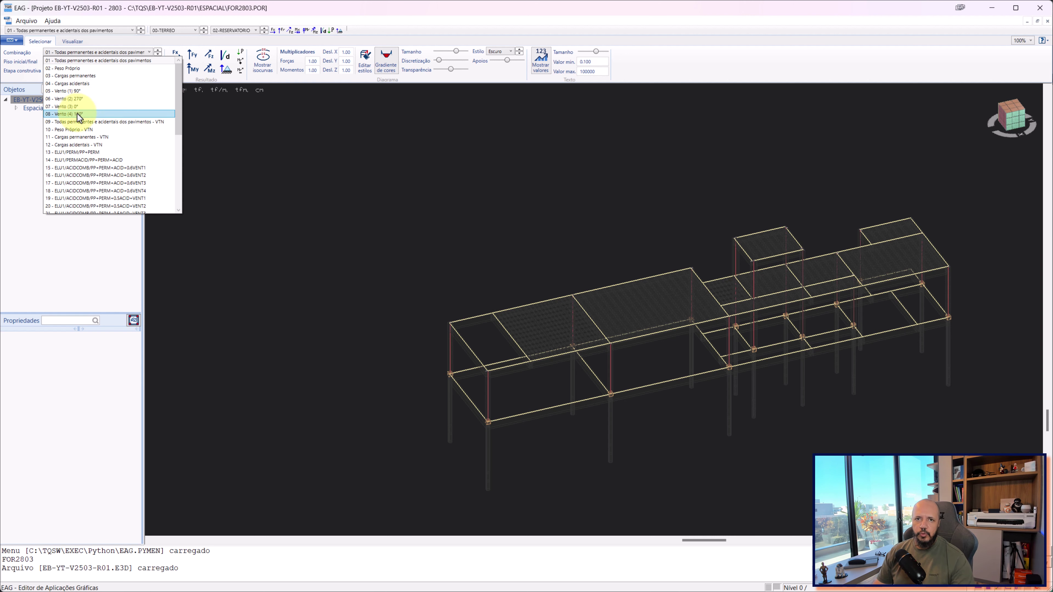
pyautogui.click(497, 189)
pyautogui.moveTo(663, 266)
pyautogui.mouseDown(button='middle')
pyautogui.moveTo(563, 237)
pyautogui.moveTo(635, 259)
pyautogui.mouseUp(button='middle')
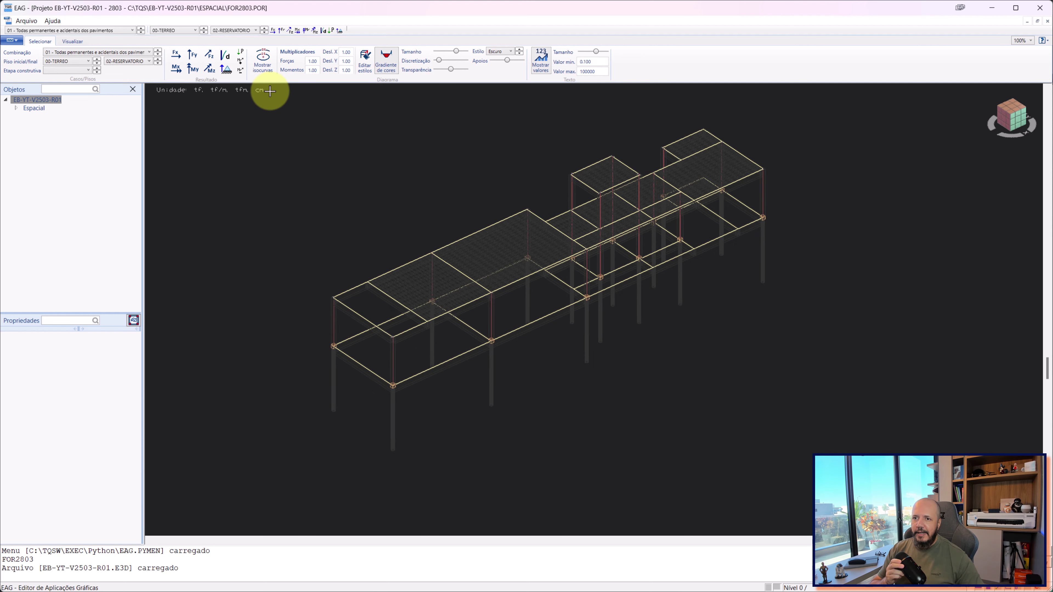
# Step: Keep combination 01 and try final floors 01-FORRO and 00-TERREO before restoring 02-RESERVATORIO
pyautogui.click(103, 54)
pyautogui.click(101, 60)
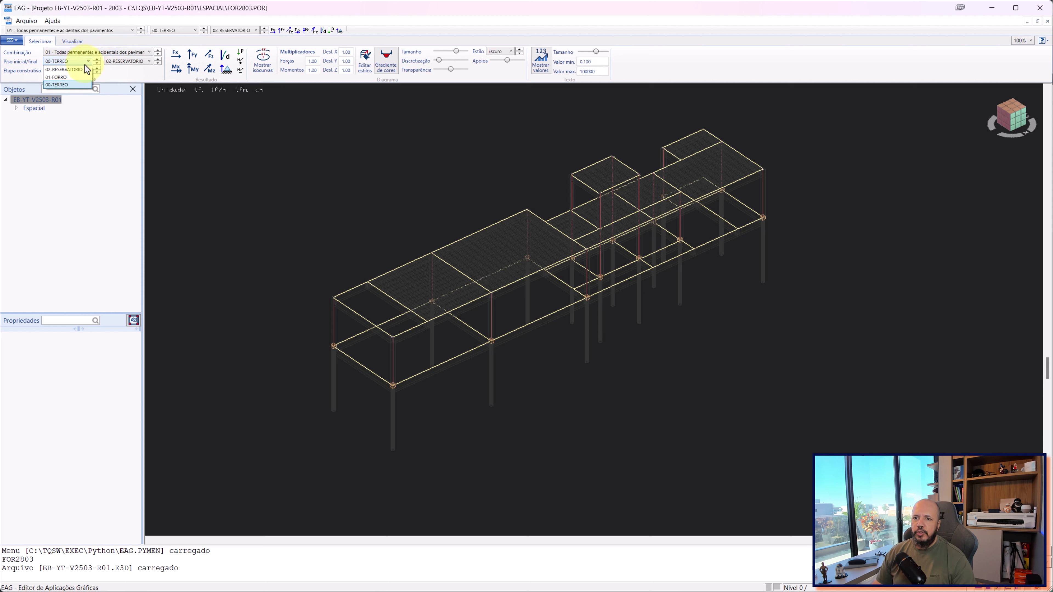
pyautogui.click(135, 64)
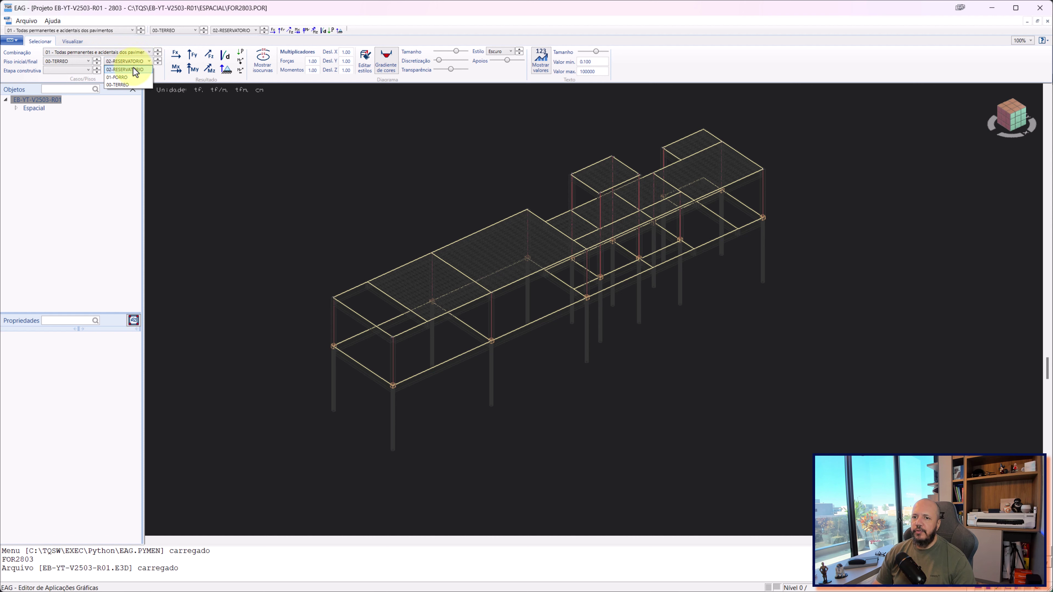
pyautogui.click(124, 77)
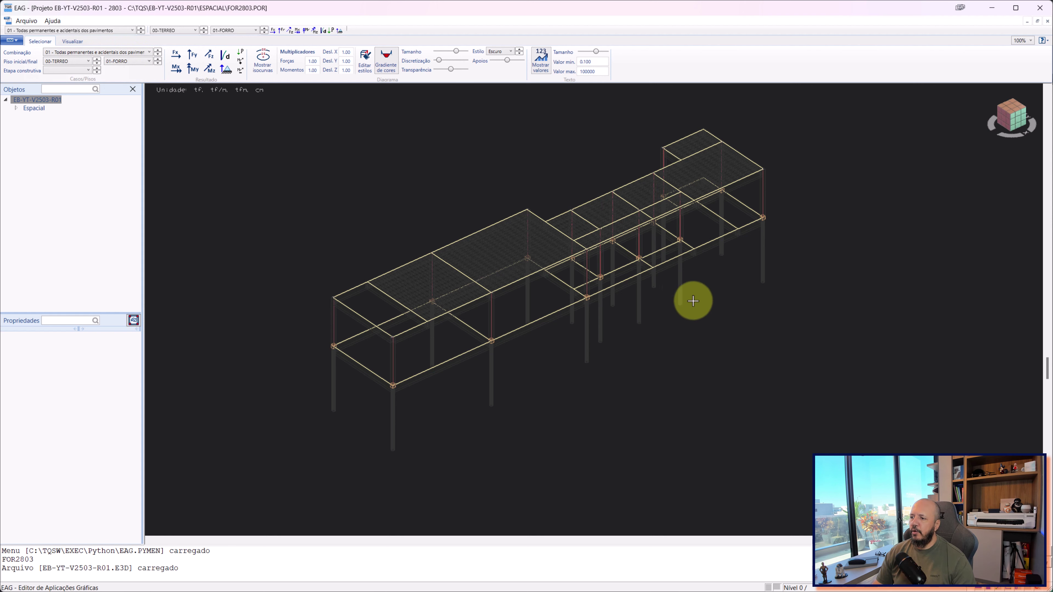
pyautogui.click(131, 62)
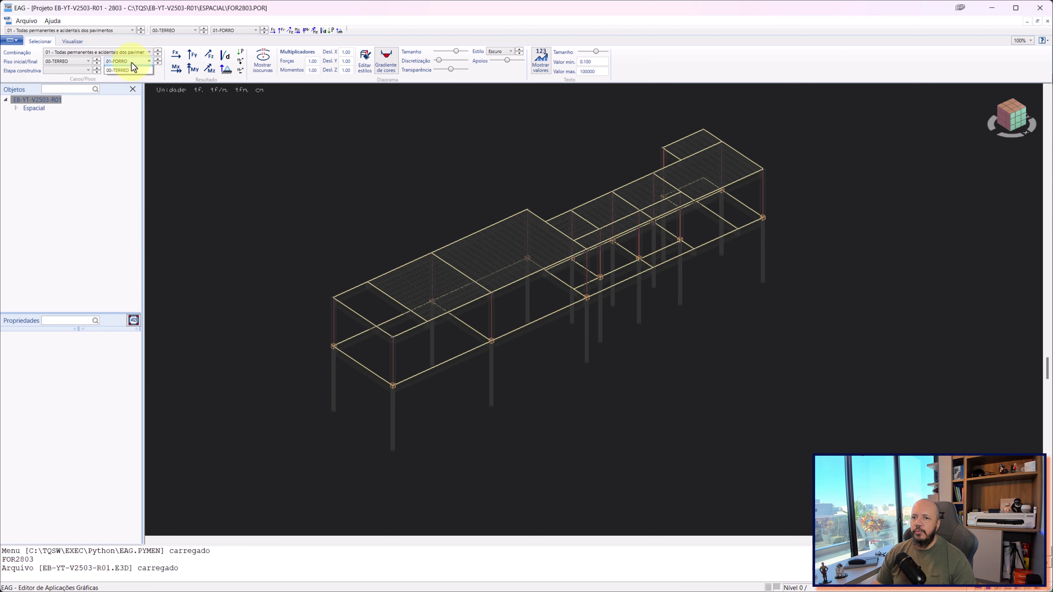
pyautogui.click(125, 85)
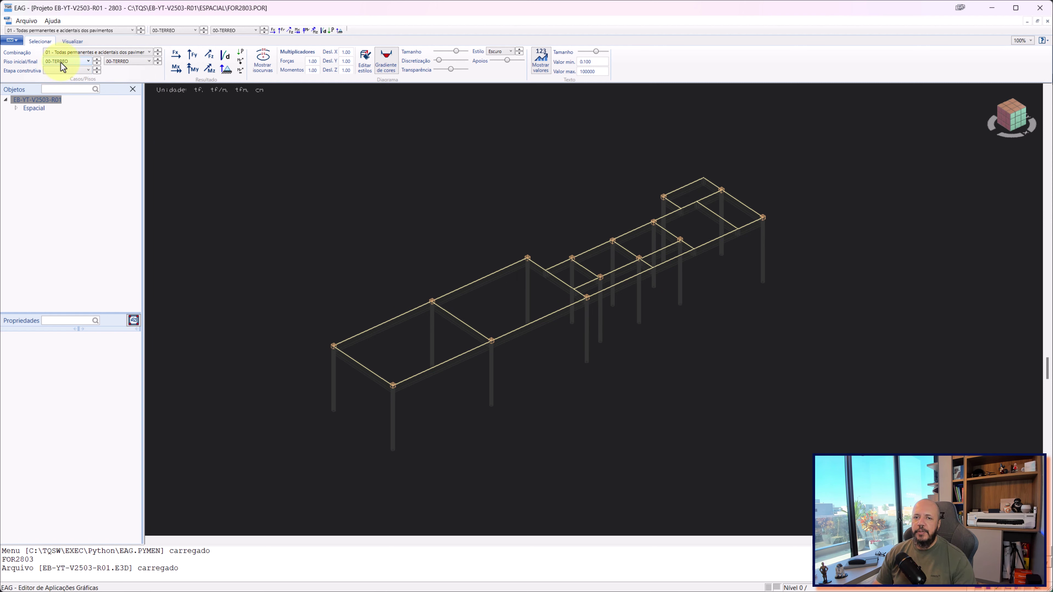
pyautogui.click(129, 63)
pyautogui.click(125, 70)
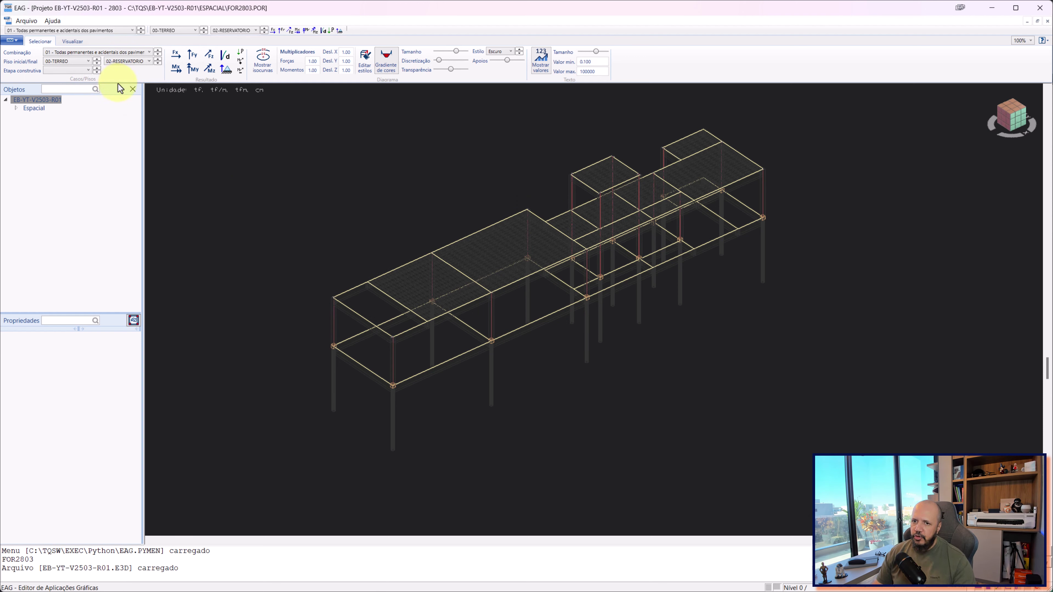
# Step: Plot the My bending moment diagram for combination 01 across the whole frame
pyautogui.moveTo(419, 195); pyautogui.dragTo(383, 195, button='middle')
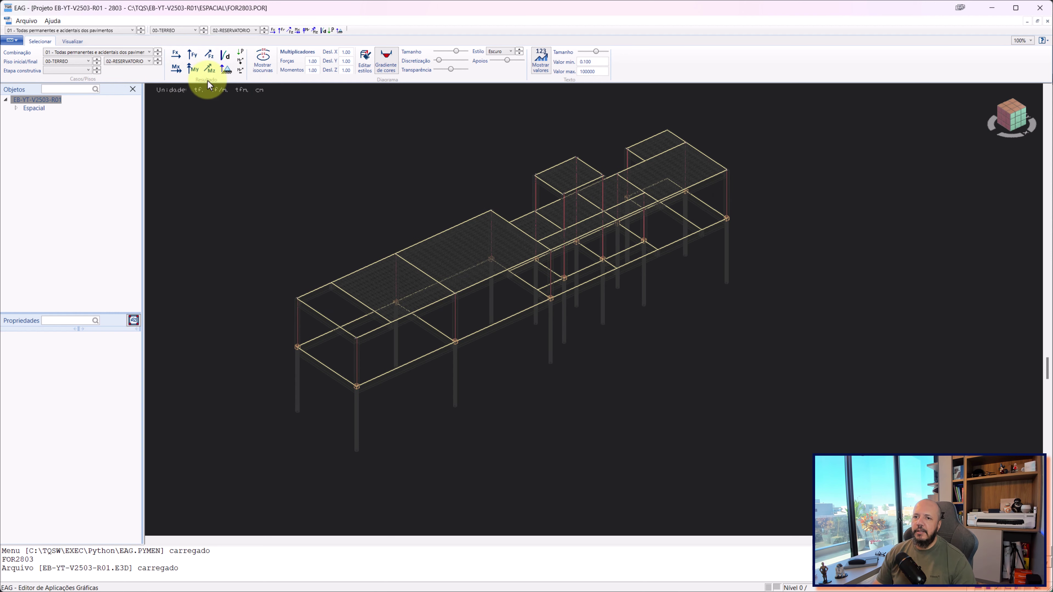
pyautogui.click(115, 52)
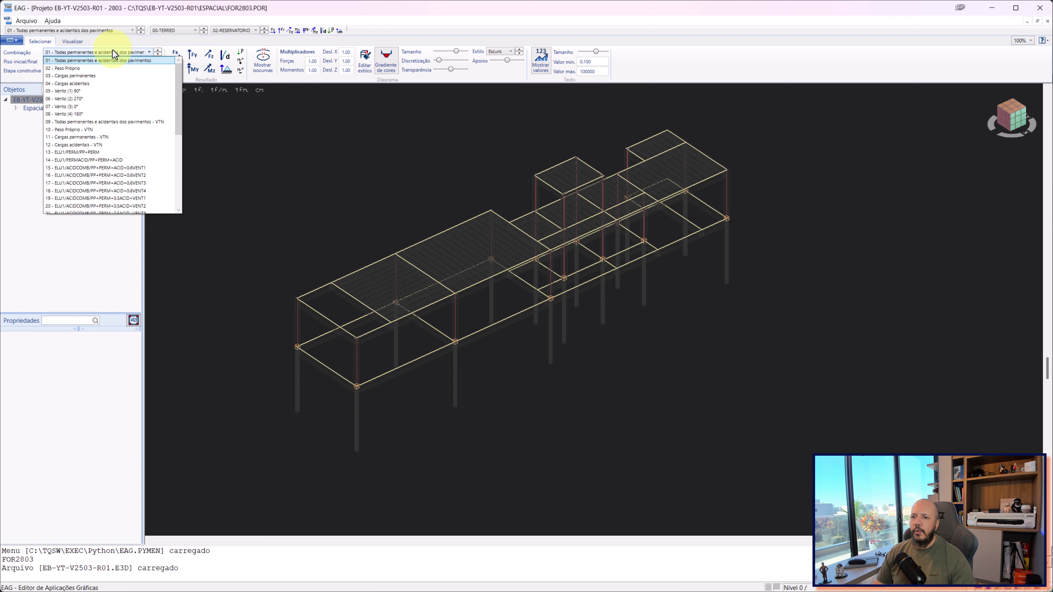
pyautogui.click(114, 52)
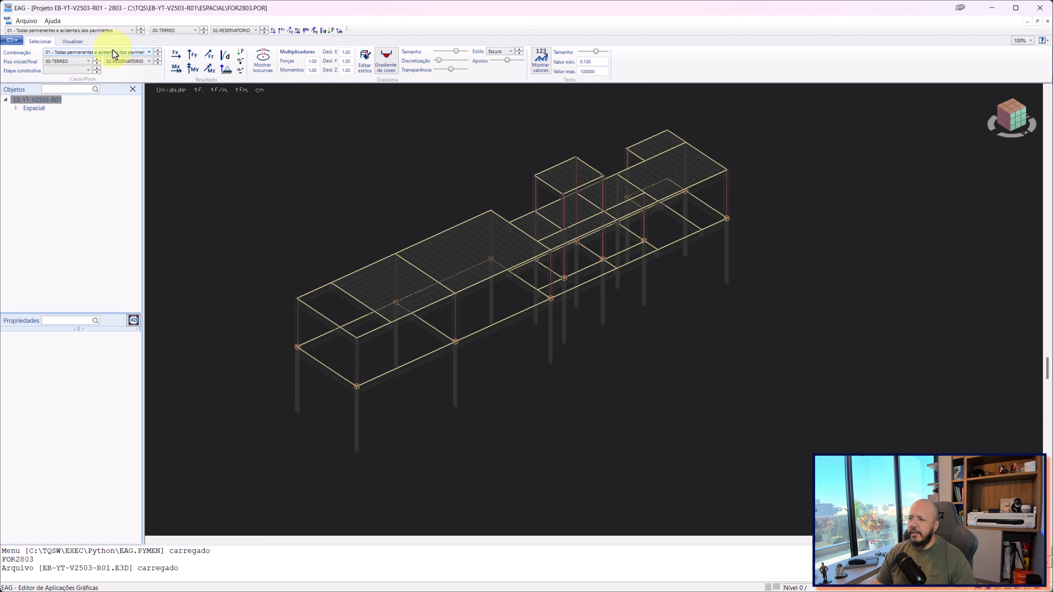
pyautogui.scroll(3, 454, 160)
pyautogui.moveTo(623, 223); pyautogui.dragTo(650, 217, button='middle')
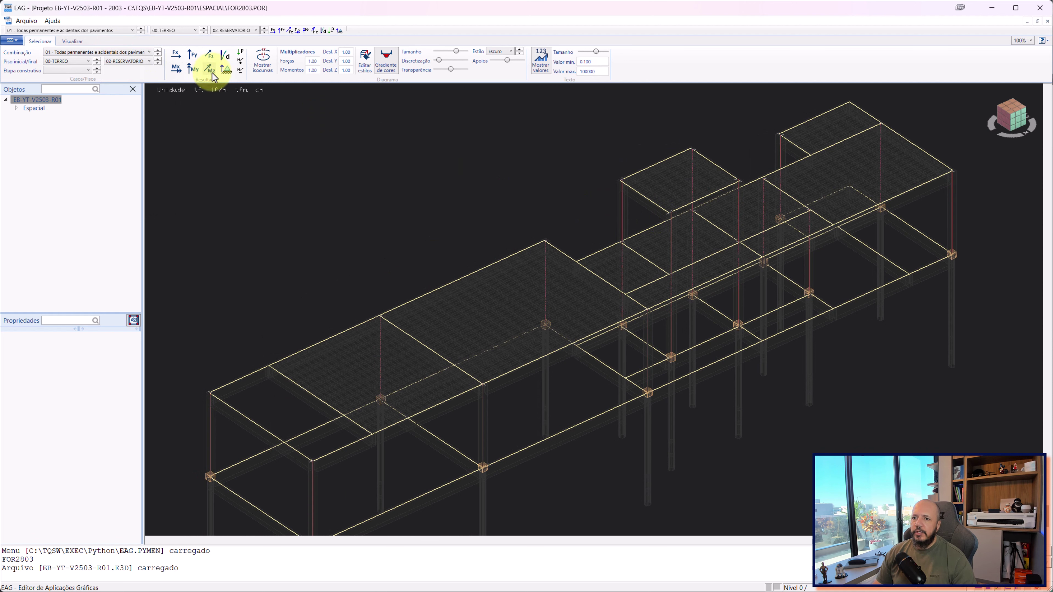
pyautogui.click(193, 70)
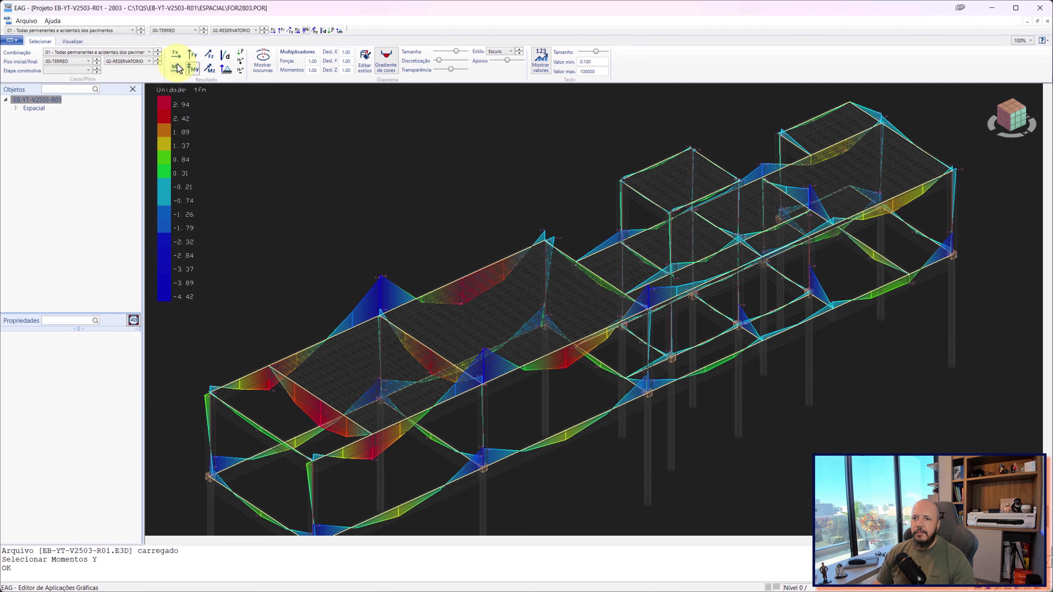
# Step: Show the local axis system on every bar from the Visualizar options
pyautogui.click(83, 43)
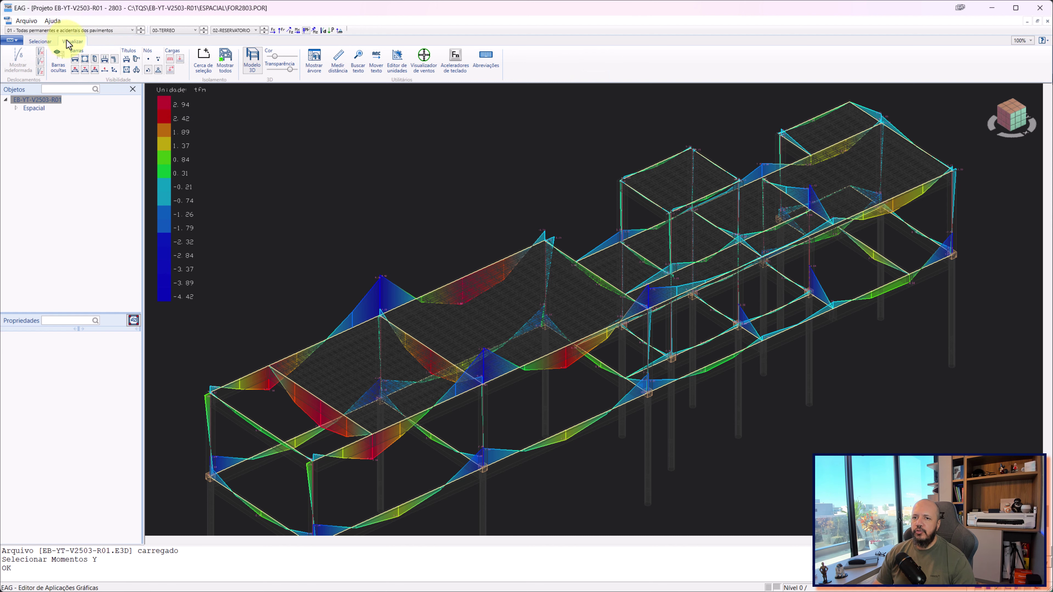
pyautogui.click(115, 72)
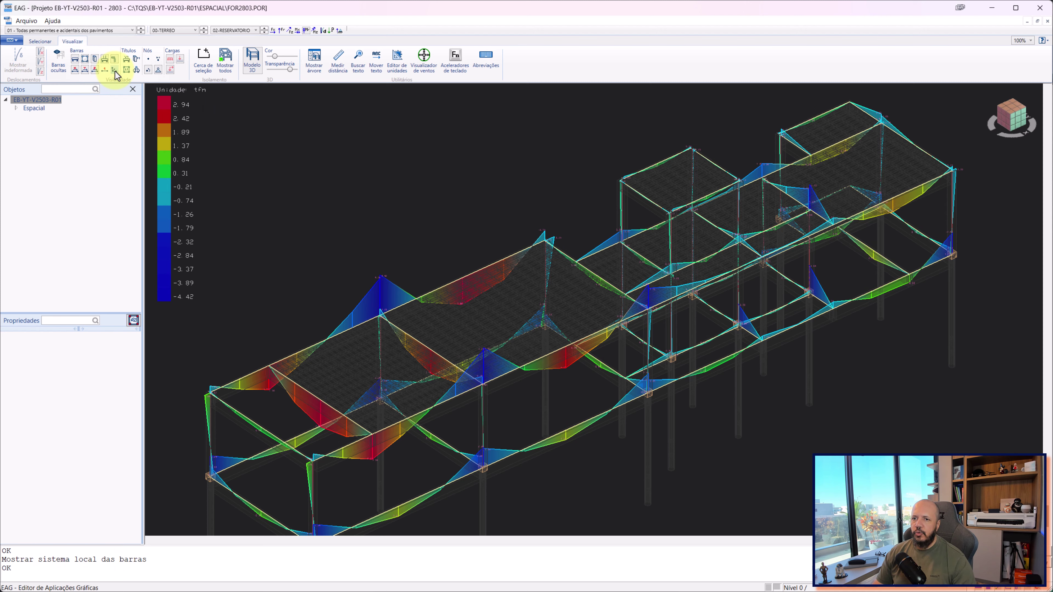
pyautogui.scroll(3, 447, 254)
pyautogui.scroll(2, 447, 251)
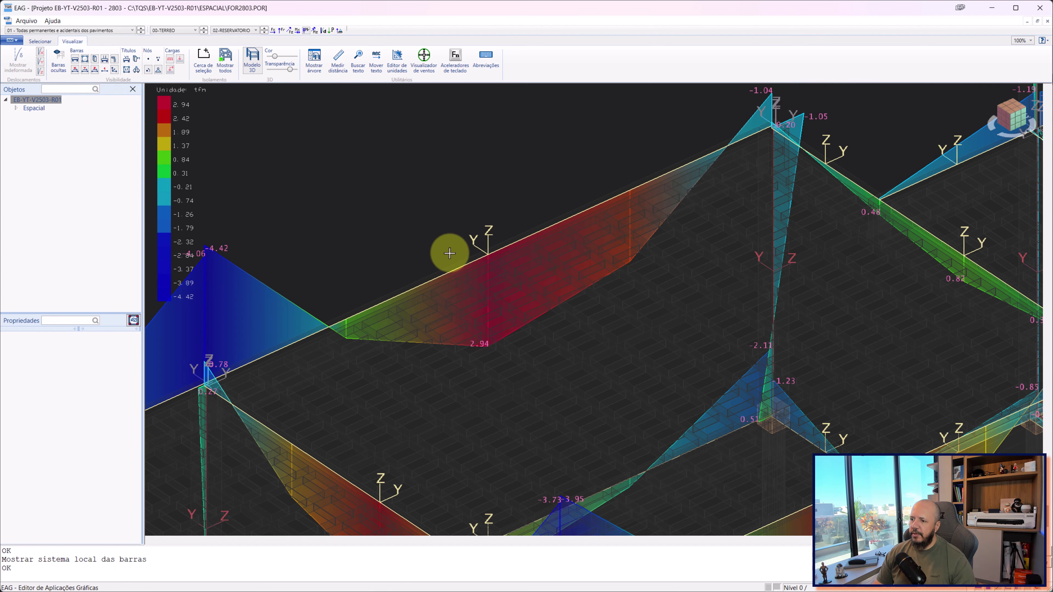
pyautogui.scroll(3, 446, 249)
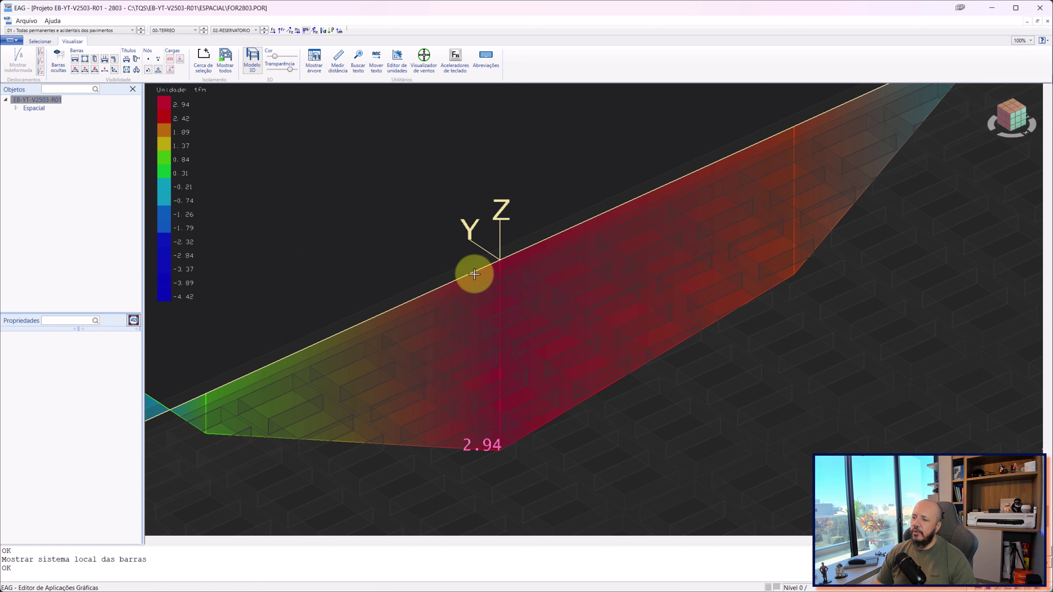
pyautogui.scroll(-3, 489, 245)
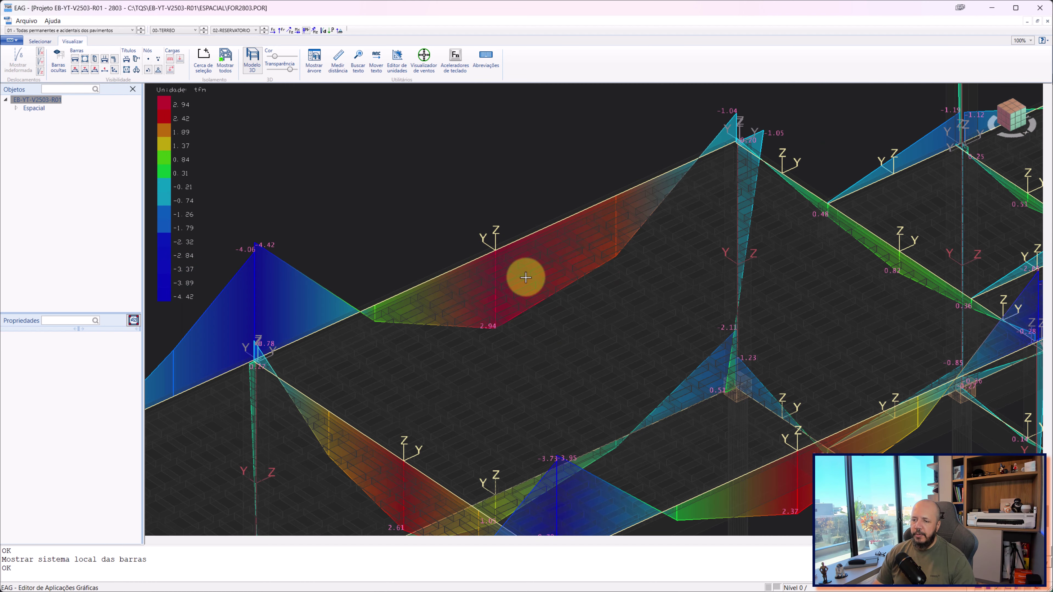
pyautogui.scroll(-1, 525, 277)
pyautogui.scroll(-1, 525, 274)
pyautogui.scroll(-1, 524, 274)
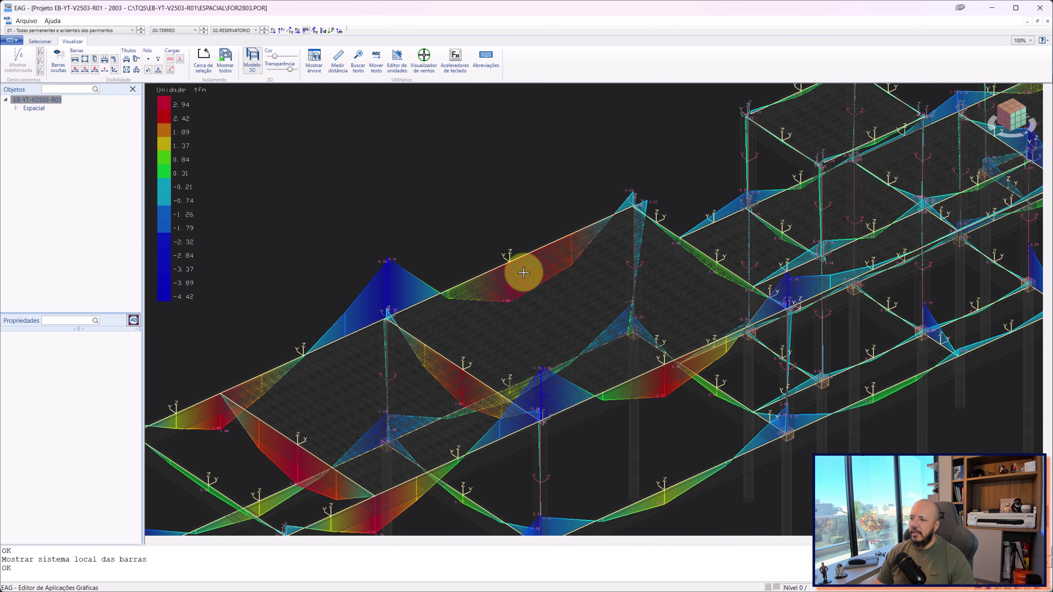
pyautogui.scroll(-1, 186, 93)
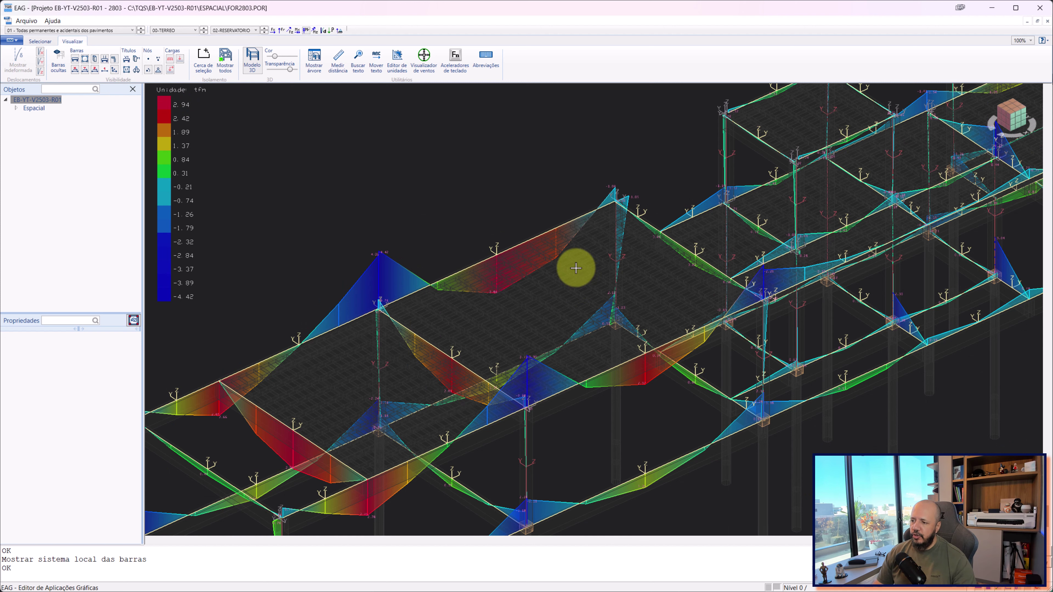
pyautogui.moveTo(576, 270); pyautogui.dragTo(546, 228, button='middle')
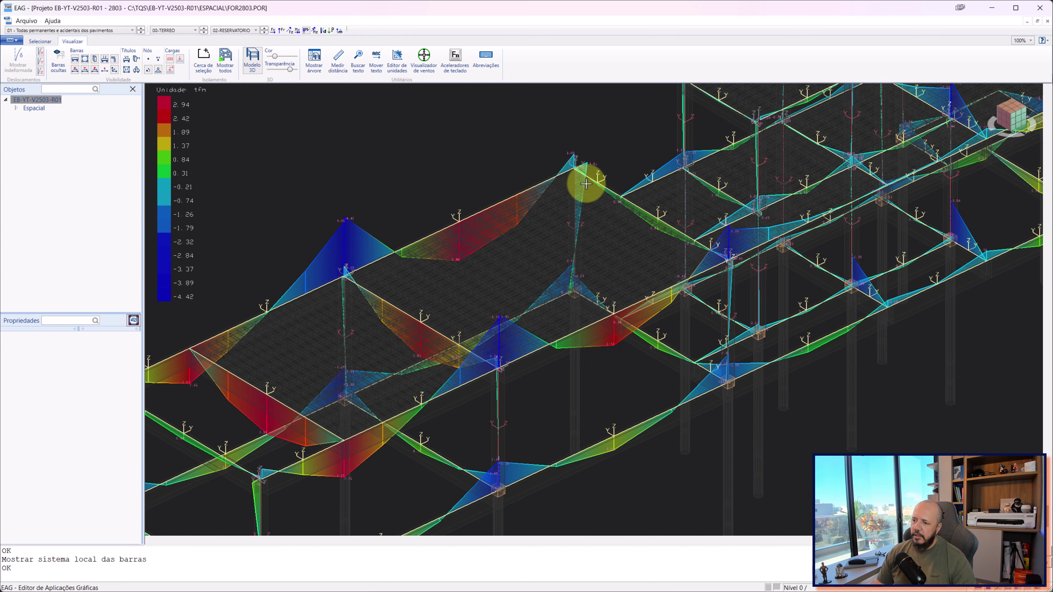
pyautogui.scroll(1, 485, 240)
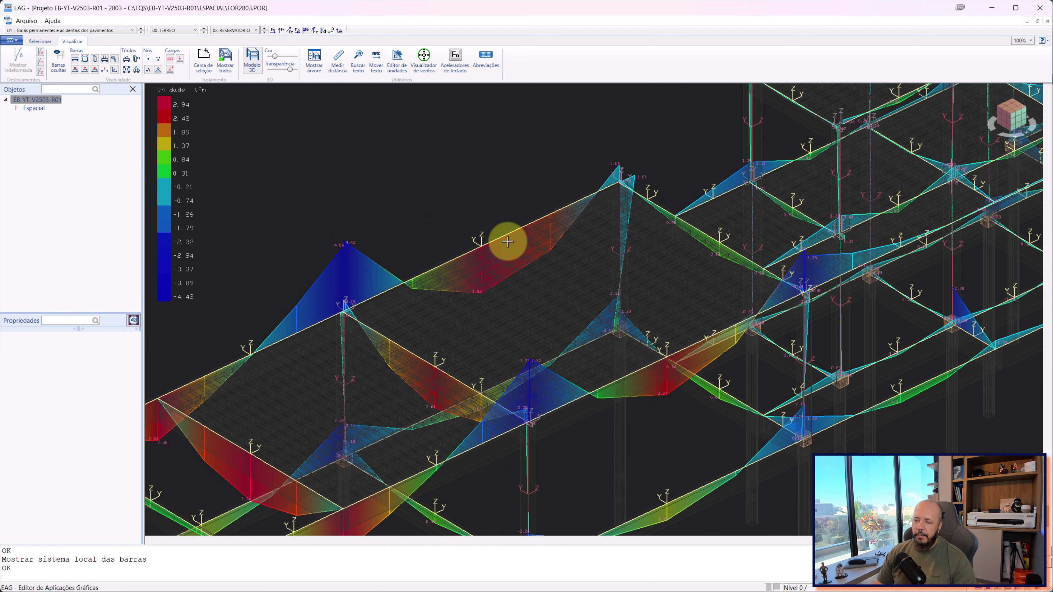
pyautogui.scroll(4, 348, 270)
pyautogui.scroll(-4, 346, 261)
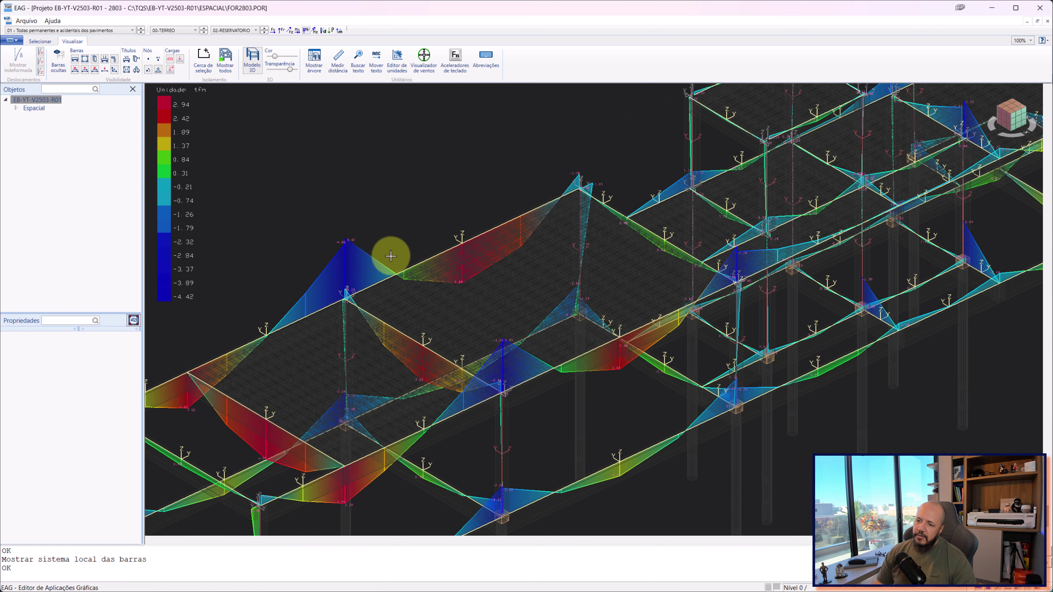
pyautogui.scroll(-4, 548, 219)
pyautogui.scroll(4, 376, 313)
pyautogui.scroll(2, 405, 377)
pyautogui.scroll(-2, 407, 367)
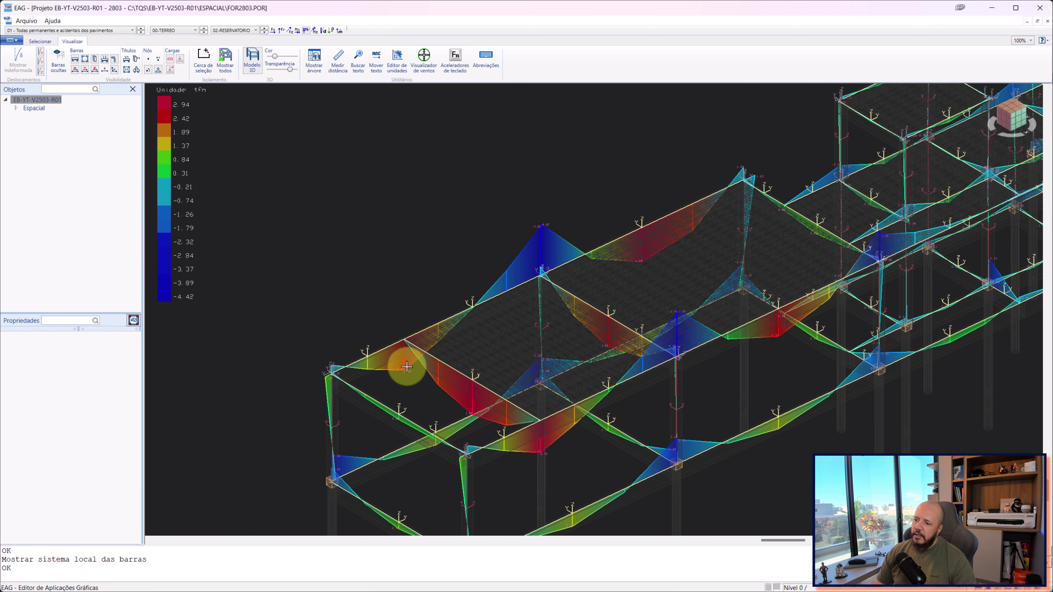
pyautogui.scroll(-2, 465, 358)
pyautogui.scroll(2, 404, 294)
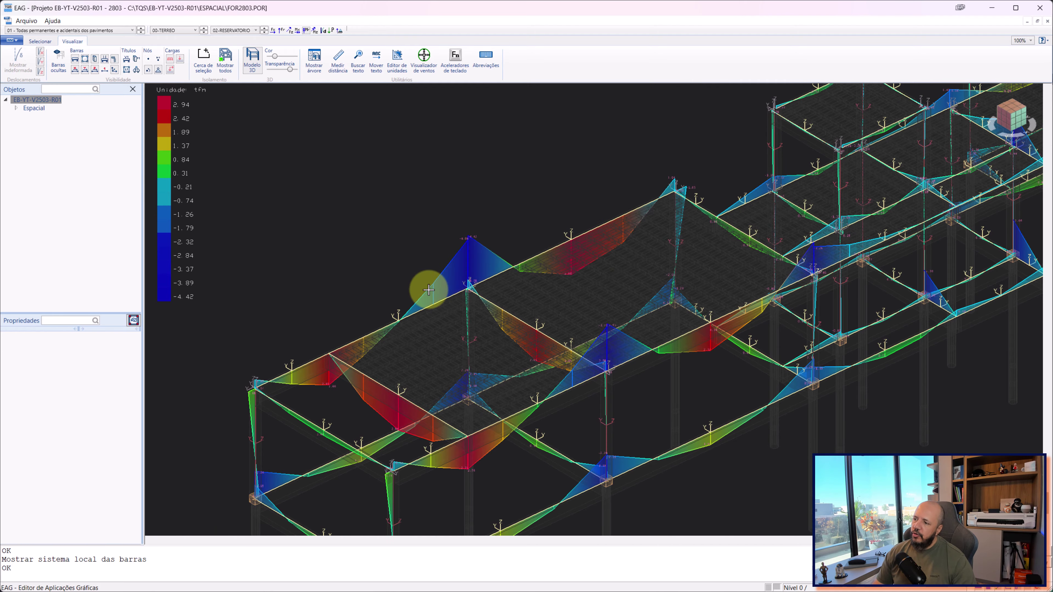
pyautogui.scroll(3, 429, 290)
pyautogui.scroll(-5, 493, 244)
pyautogui.scroll(3, 539, 278)
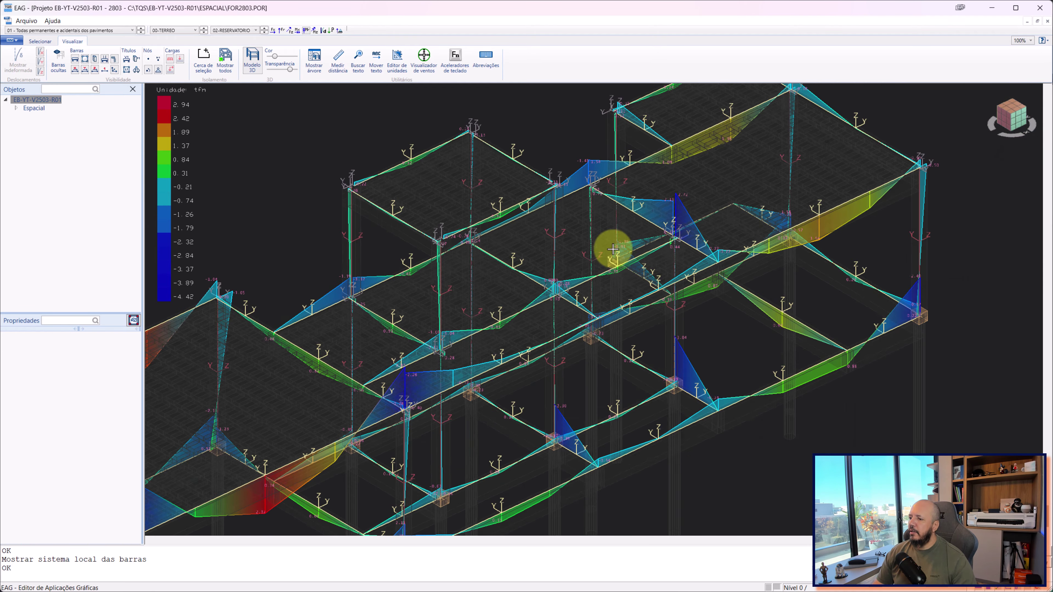
pyautogui.scroll(-3, 611, 250)
pyautogui.scroll(1, 607, 306)
pyautogui.scroll(-2, 402, 293)
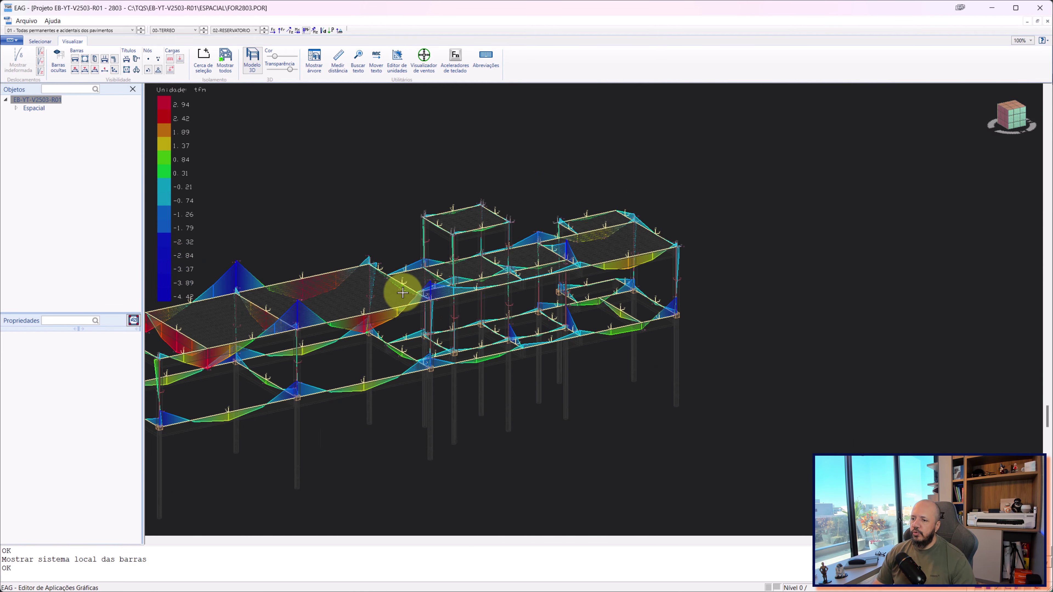
pyautogui.scroll(3, 526, 259)
pyautogui.scroll(3, 560, 253)
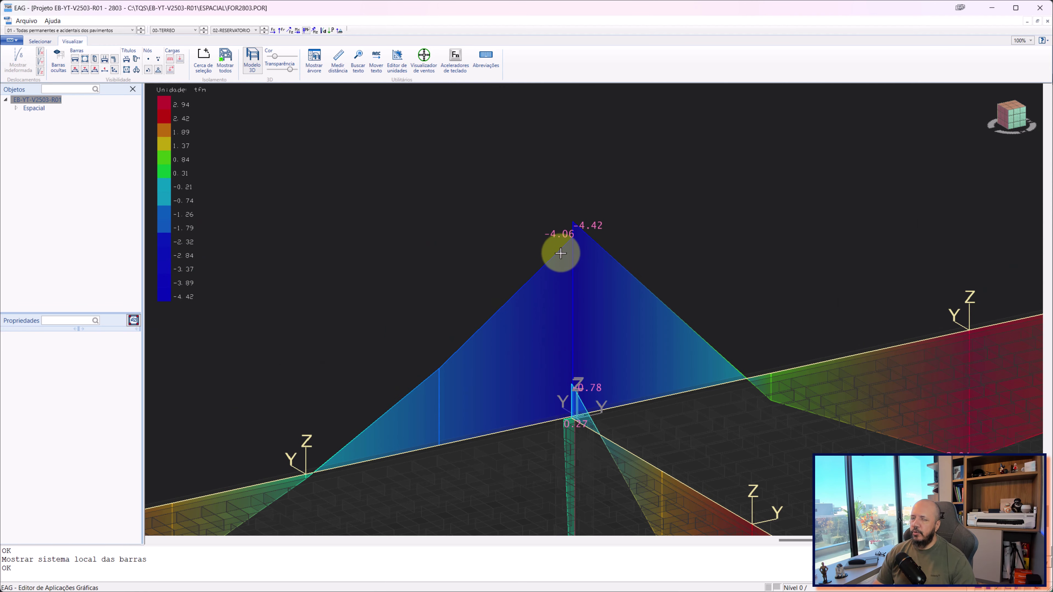
pyautogui.scroll(-2, 559, 253)
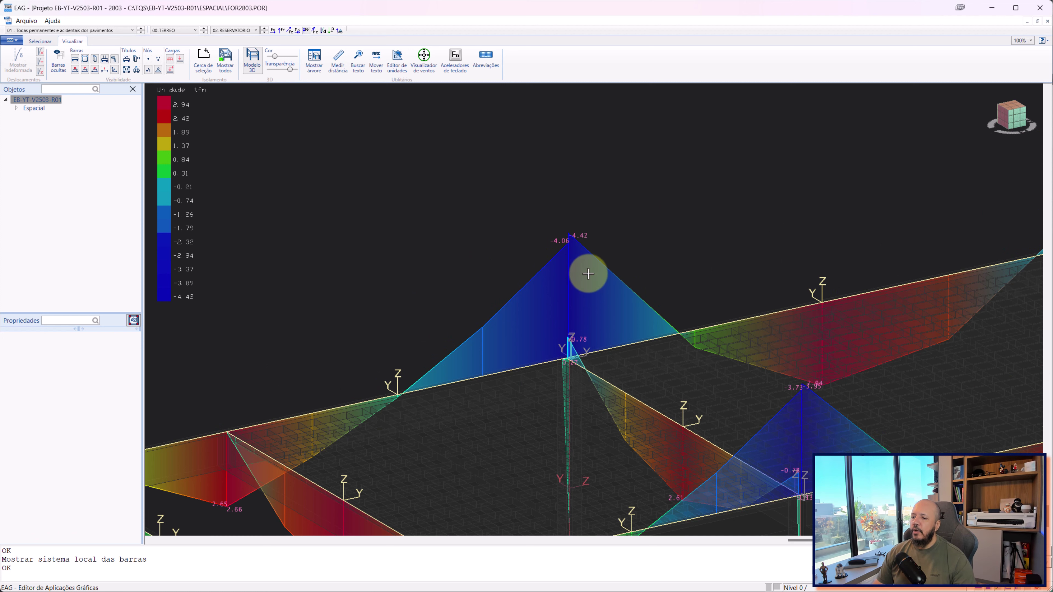
pyautogui.scroll(-2, 539, 286)
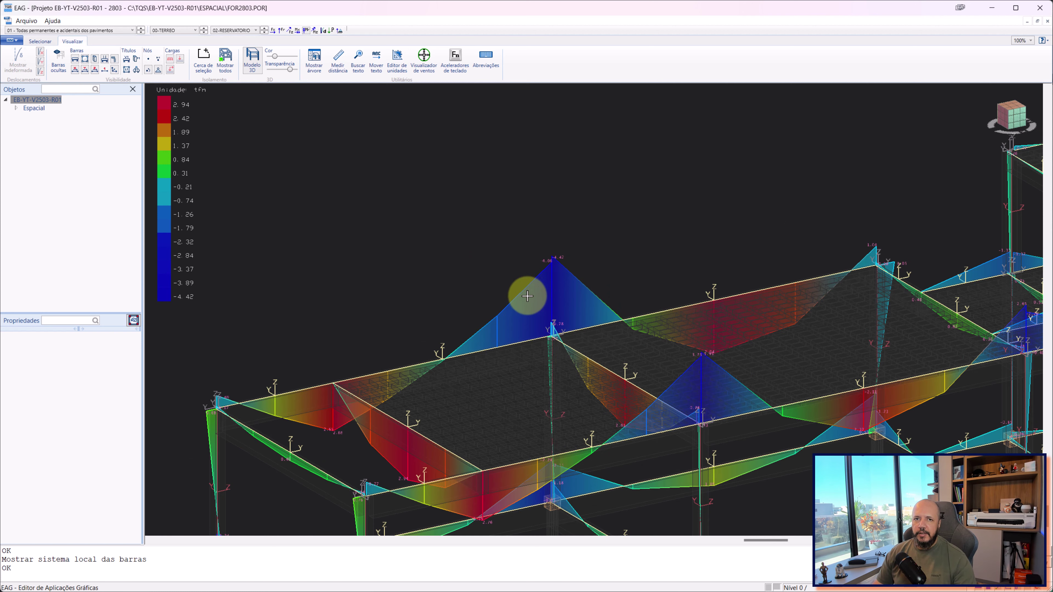
pyautogui.scroll(2, 551, 348)
pyautogui.scroll(1, 576, 356)
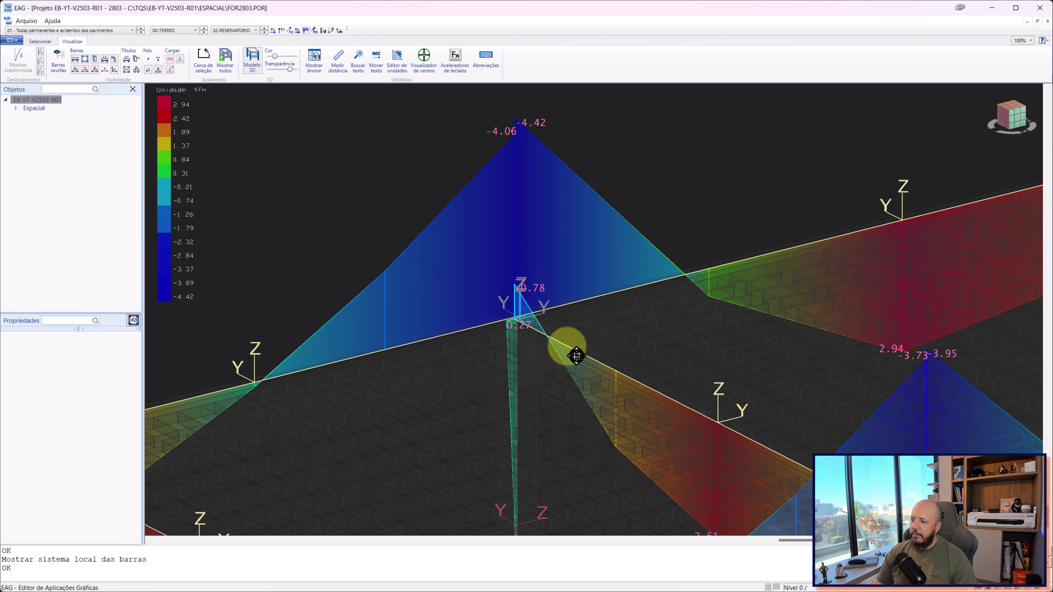
pyautogui.scroll(-2, 576, 356)
pyautogui.scroll(2, 375, 305)
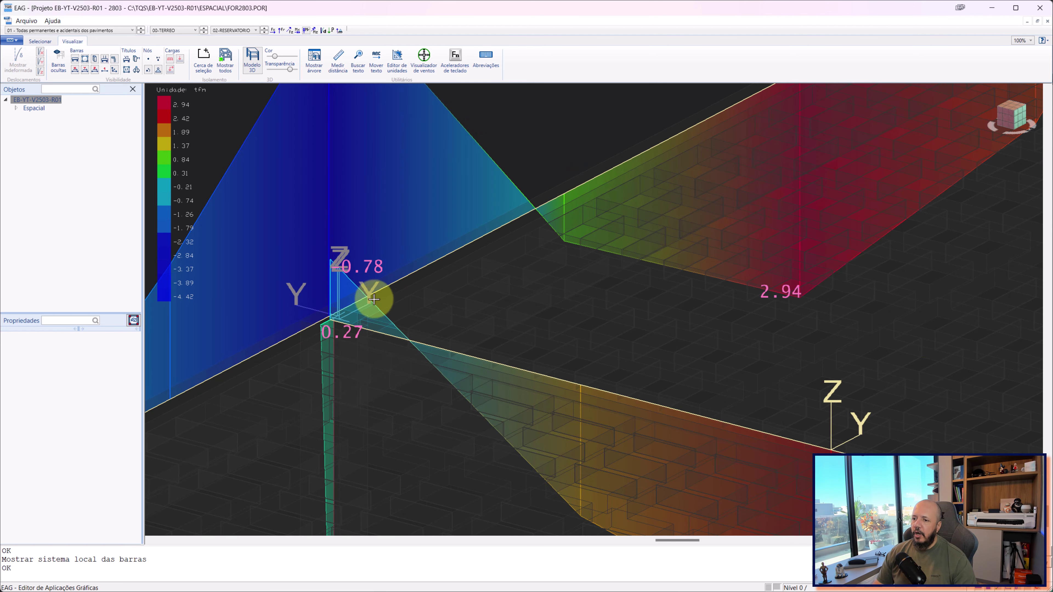
pyautogui.scroll(-2, 352, 276)
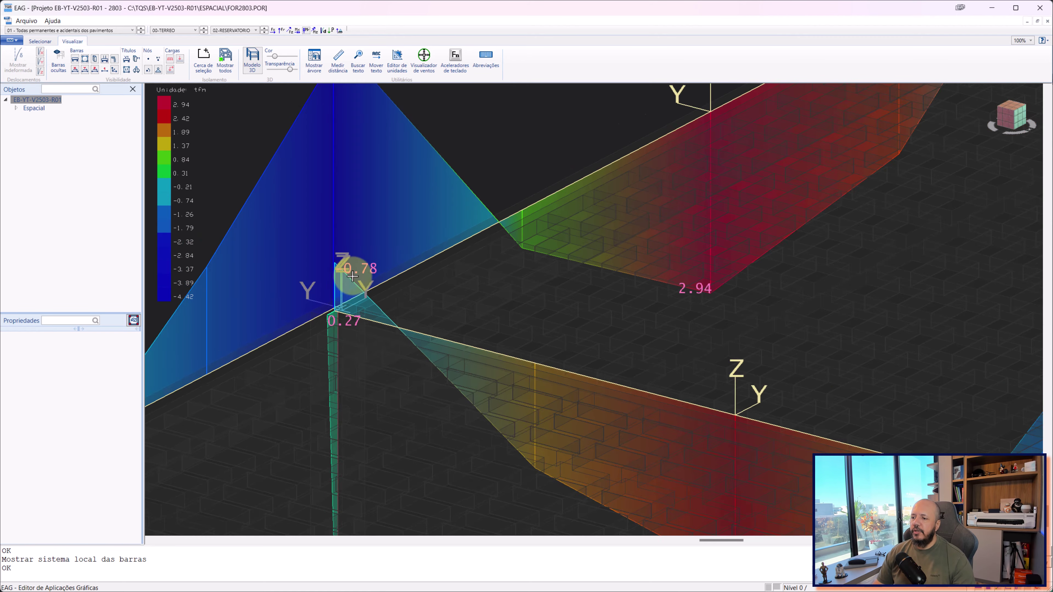
pyautogui.scroll(-3, 442, 287)
pyautogui.moveTo(435, 311)
pyautogui.mouseDown(button='middle')
pyautogui.moveTo(571, 289)
pyautogui.moveTo(554, 318)
pyautogui.mouseUp(button='middle')
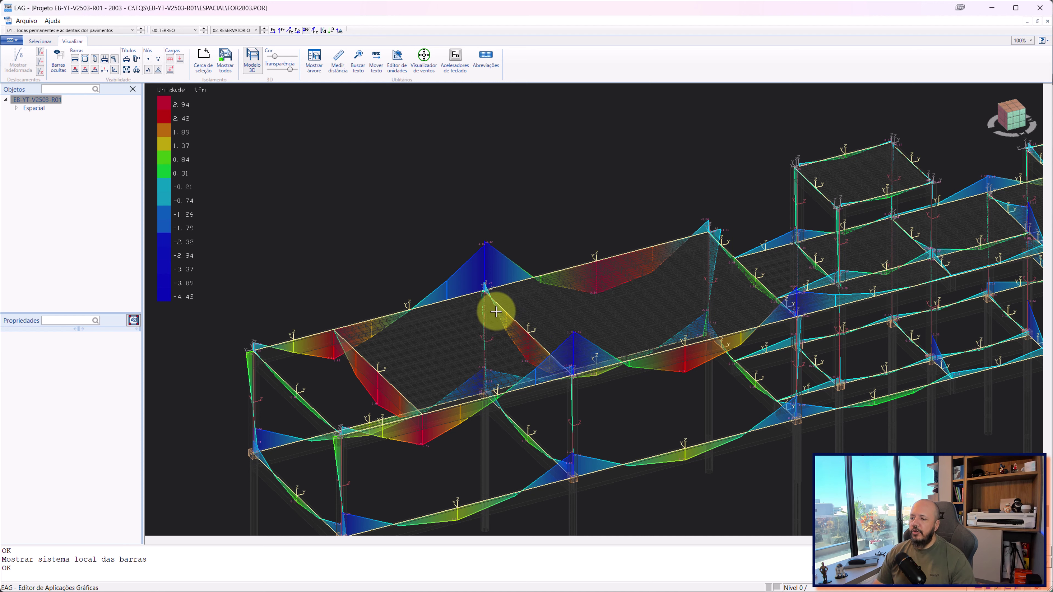
pyautogui.scroll(2, 486, 300)
pyautogui.scroll(3, 486, 237)
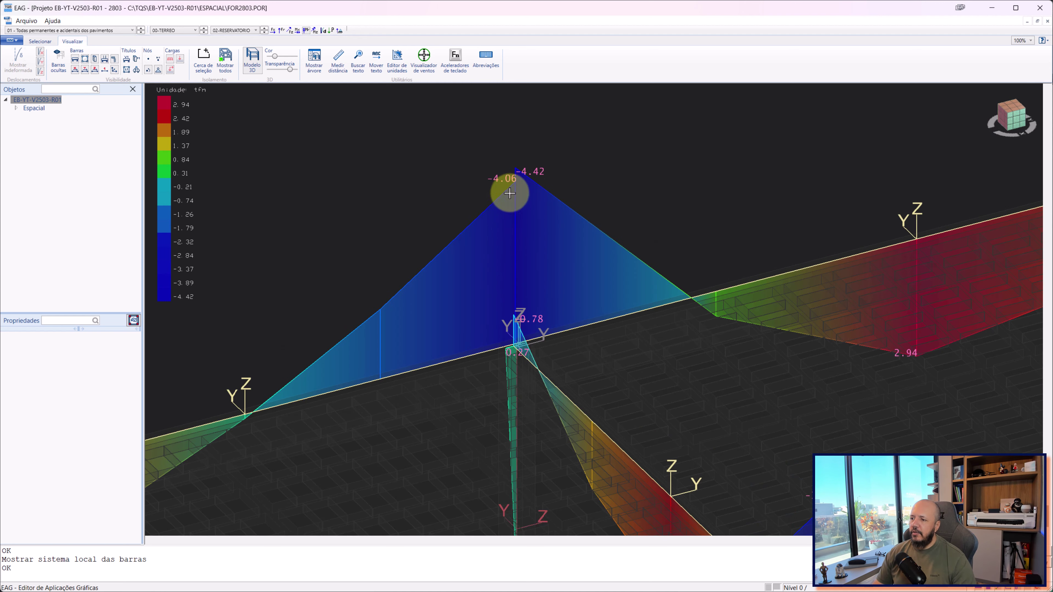
pyautogui.scroll(-3, 499, 214)
pyautogui.moveTo(491, 265); pyautogui.dragTo(611, 214, button='middle')
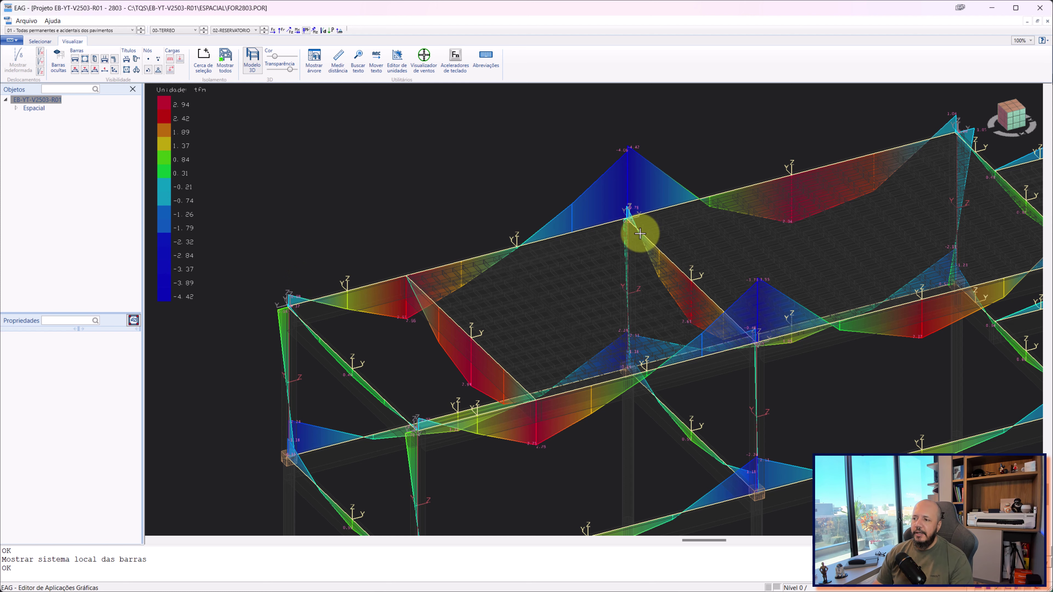
pyautogui.scroll(1, 632, 226)
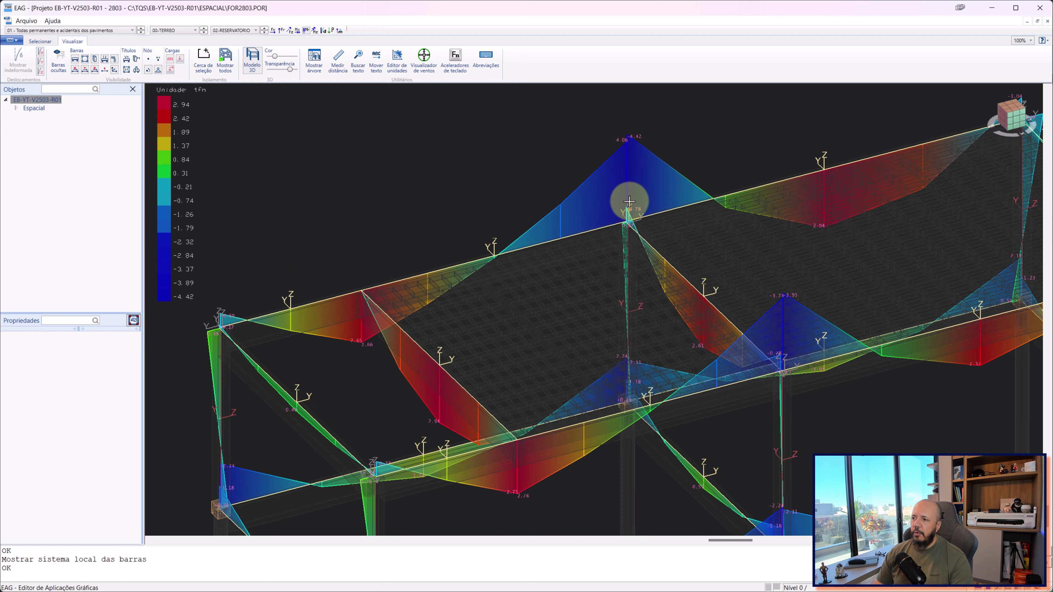
pyautogui.scroll(2, 628, 203)
pyautogui.scroll(1, 637, 157)
pyautogui.scroll(1, 564, 252)
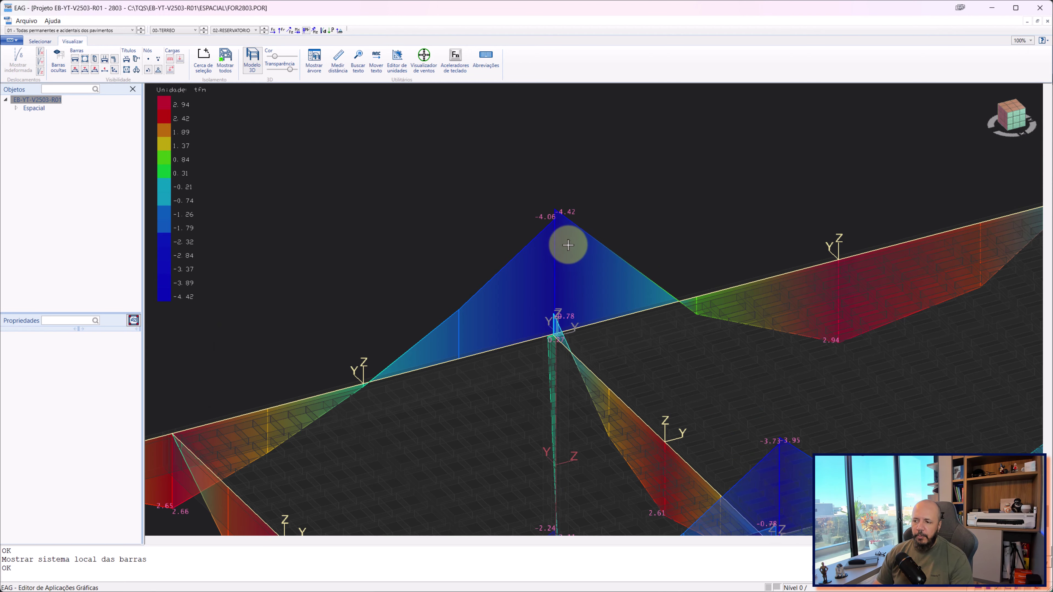
pyautogui.scroll(-2, 565, 242)
pyautogui.scroll(-1, 729, 136)
pyautogui.scroll(-1, 470, 277)
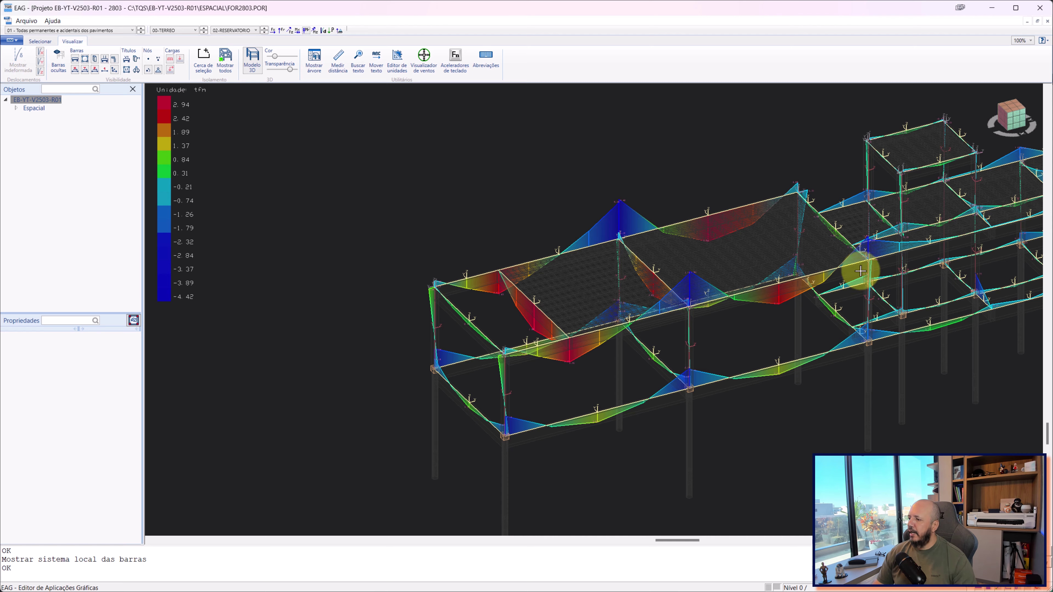
pyautogui.scroll(2, 529, 336)
pyautogui.scroll(1, 531, 324)
pyautogui.scroll(1, 548, 318)
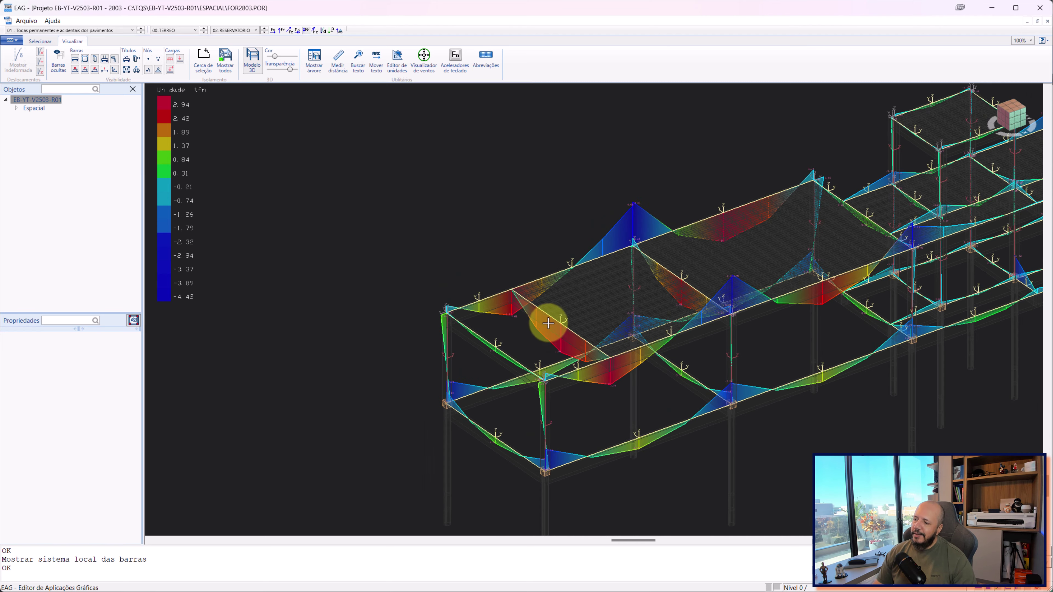
pyautogui.scroll(1, 524, 291)
pyautogui.scroll(-1, 523, 291)
pyautogui.scroll(4, 472, 292)
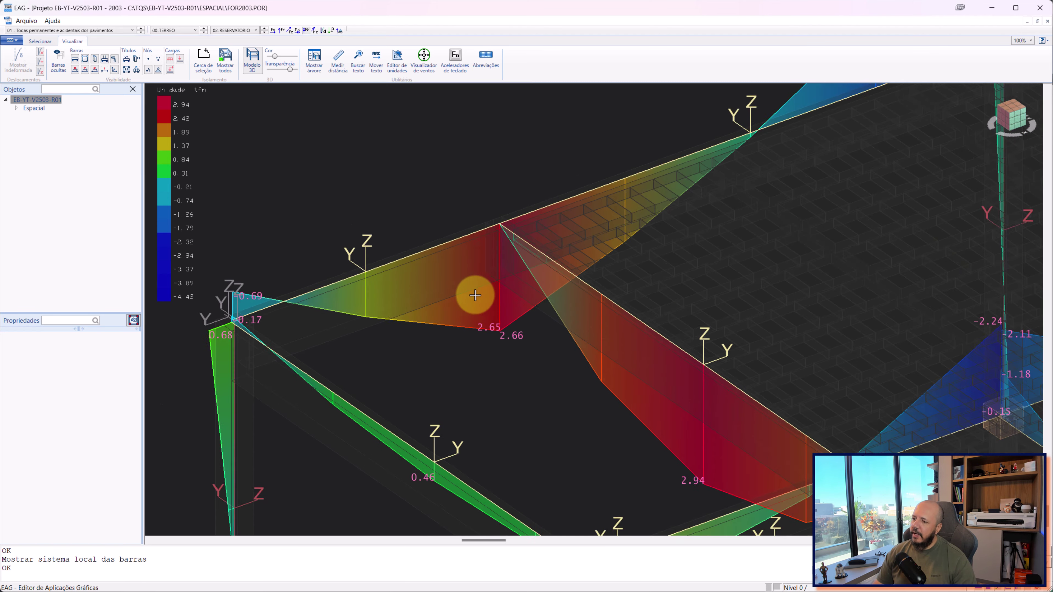
pyautogui.scroll(1, 465, 308)
pyautogui.scroll(-5, 559, 332)
pyautogui.moveTo(560, 332); pyautogui.dragTo(631, 366, button='middle')
pyautogui.scroll(-1, 557, 285)
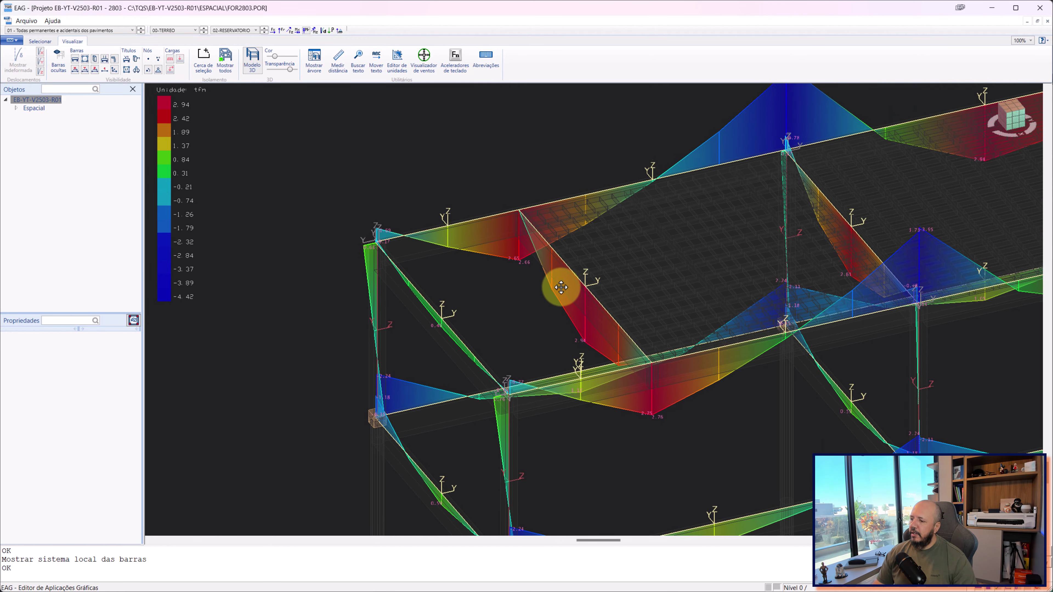
pyautogui.scroll(-3, 618, 294)
pyautogui.scroll(3, 635, 313)
pyautogui.scroll(4, 418, 405)
pyautogui.scroll(1, 418, 405)
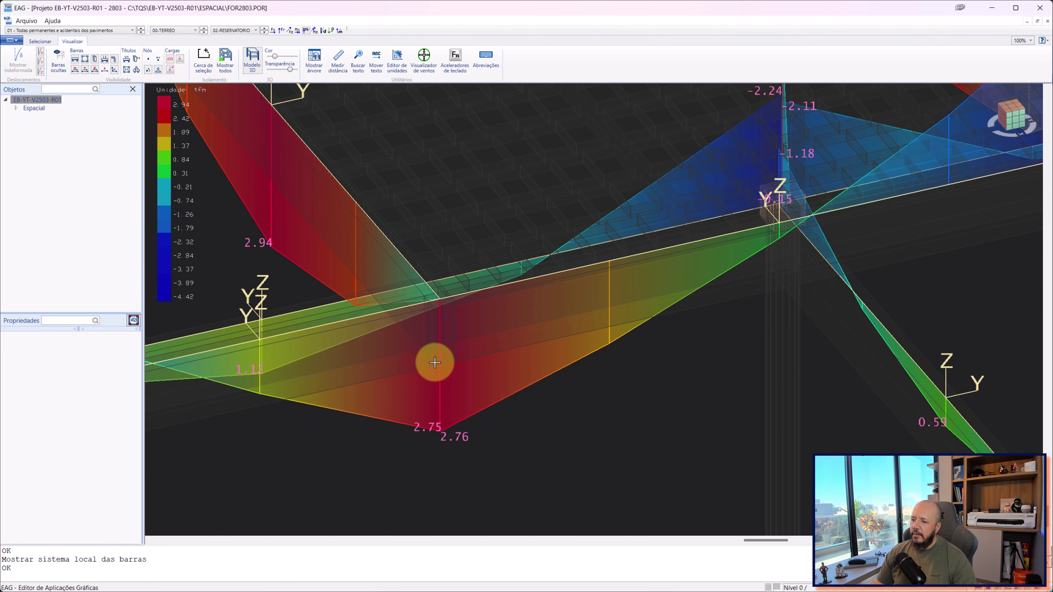
pyautogui.scroll(-1, 429, 260)
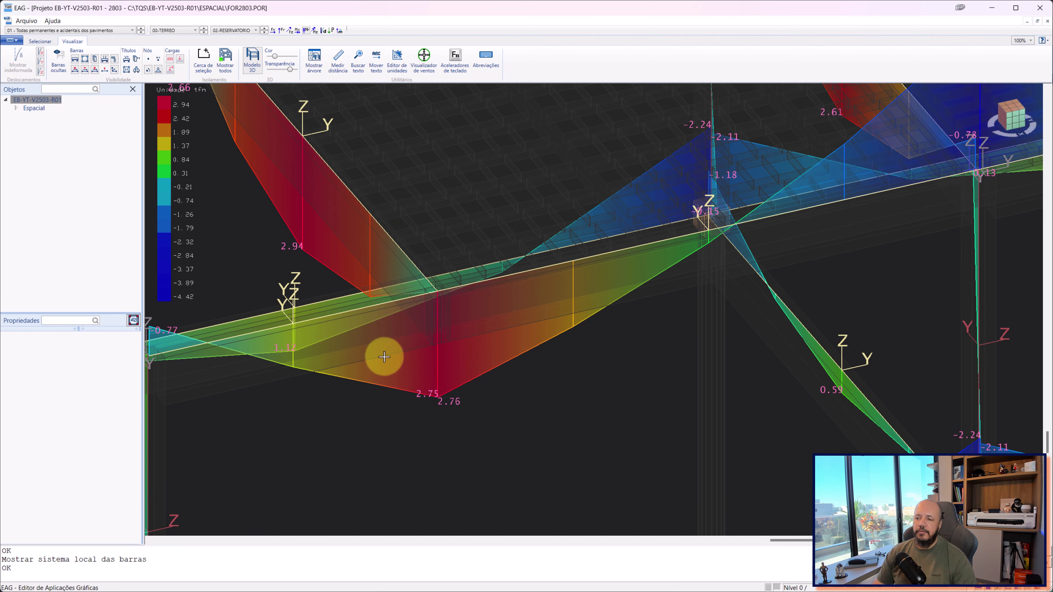
pyautogui.scroll(-5, 565, 306)
pyautogui.scroll(-3, 565, 305)
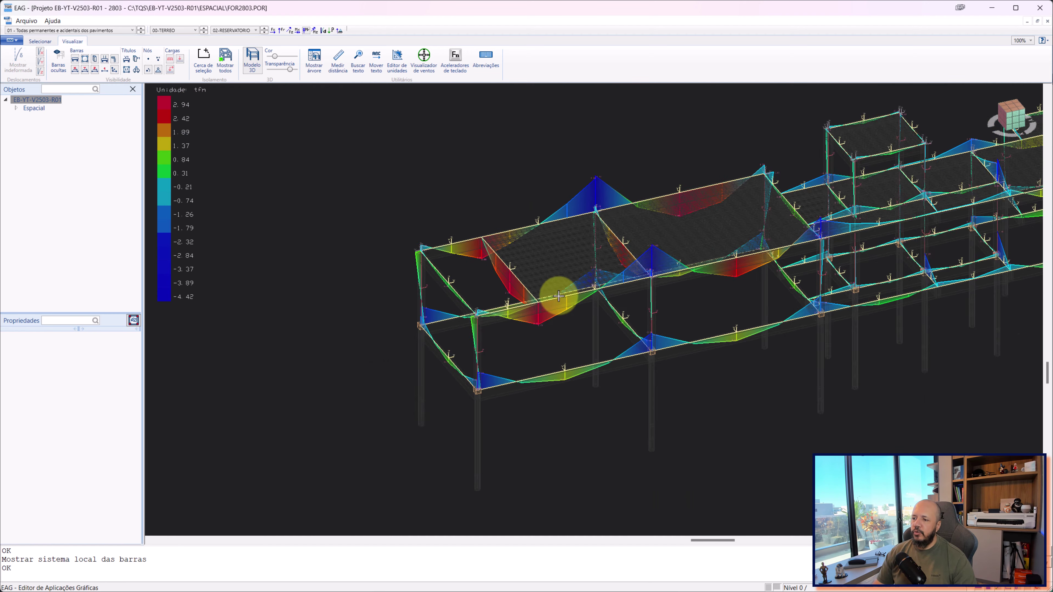
pyautogui.moveTo(558, 294)
pyautogui.mouseDown(button='middle')
pyautogui.moveTo(588, 281)
pyautogui.moveTo(555, 301)
pyautogui.mouseUp(button='middle')
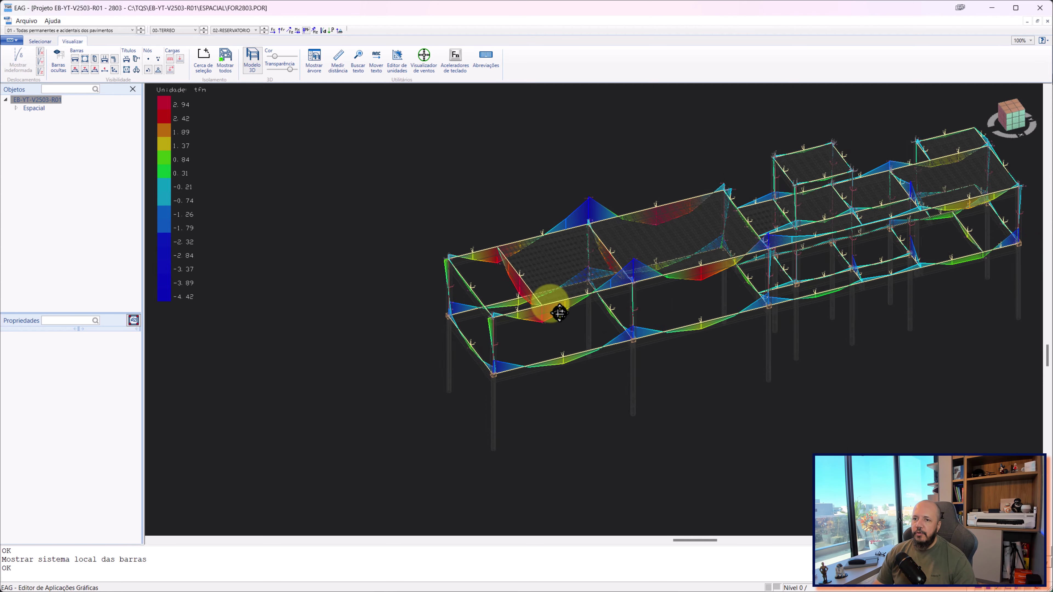
pyautogui.scroll(5, 555, 301)
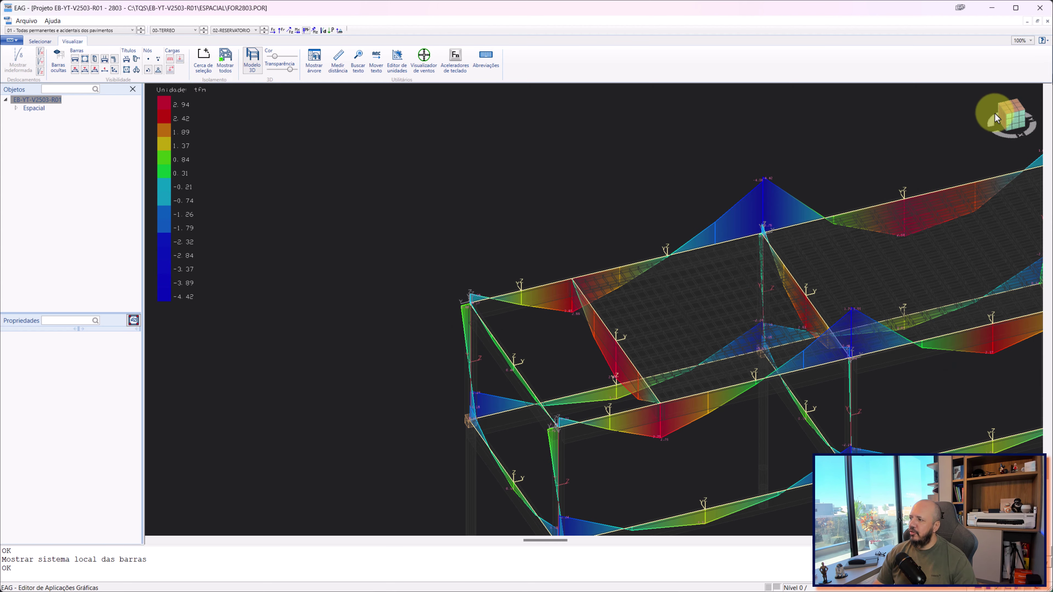
# Step: Switch to top plan view and fence-select the bottom beam line to isolate that end frame
pyautogui.click(1008, 106)
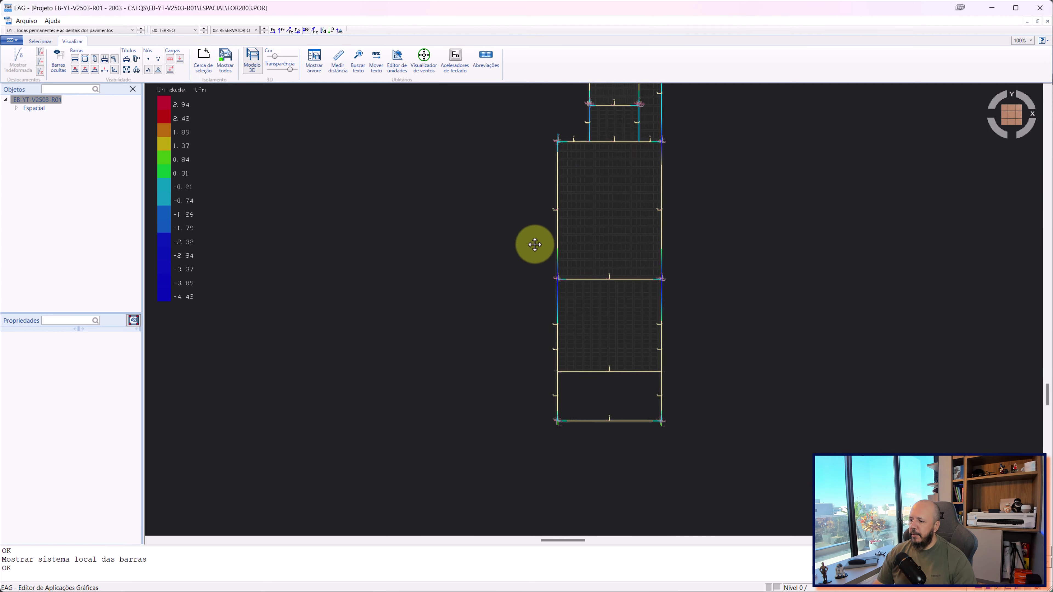
pyautogui.scroll(3, 546, 355)
pyautogui.scroll(2, 485, 299)
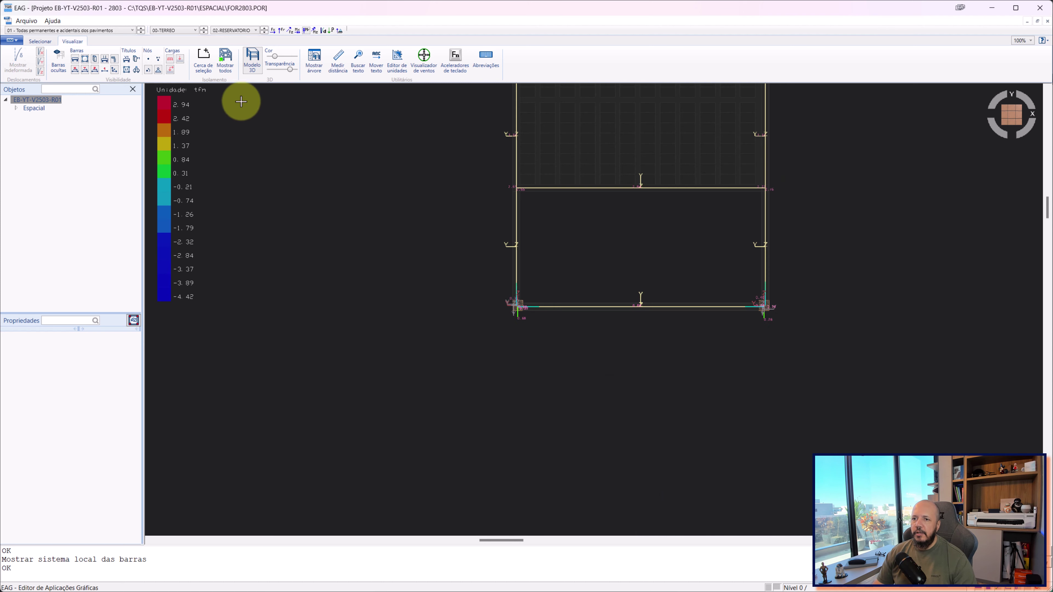
pyautogui.click(207, 73)
pyautogui.click(500, 298)
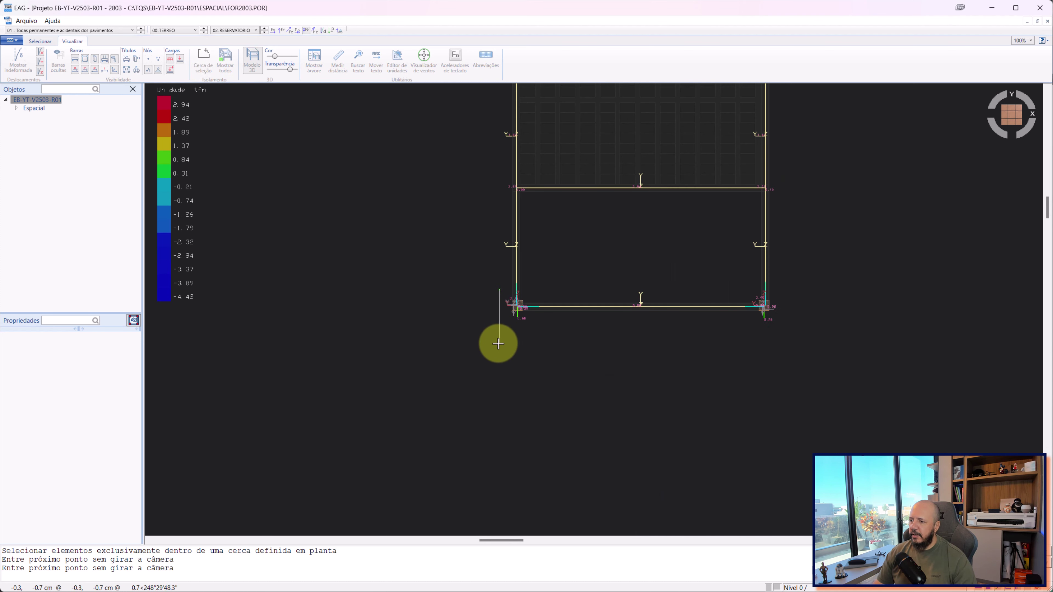
pyautogui.click(498, 343)
pyautogui.click(812, 338)
pyautogui.click(810, 277)
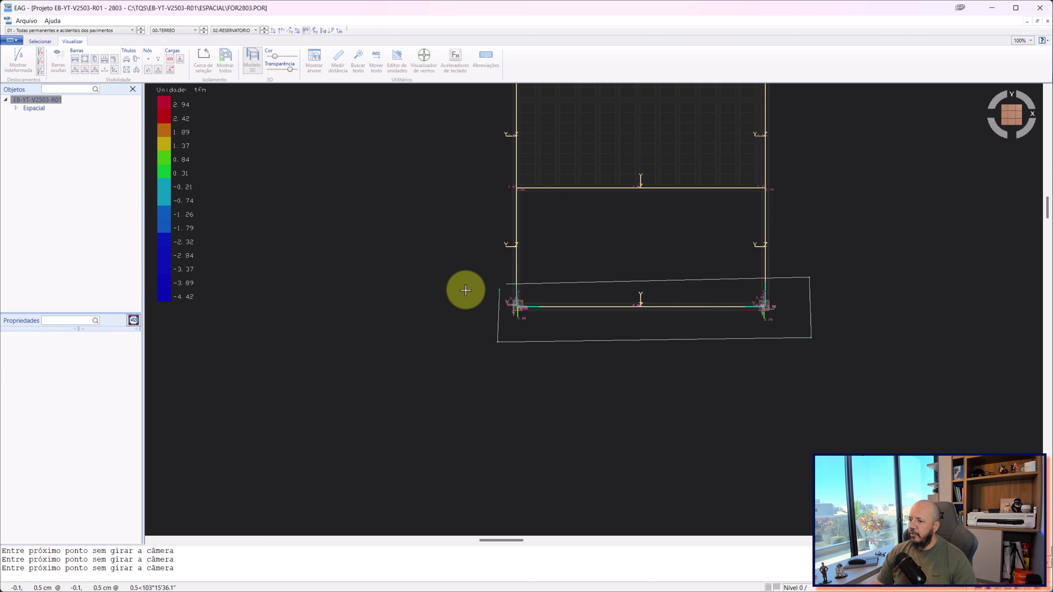
pyautogui.click(455, 298)
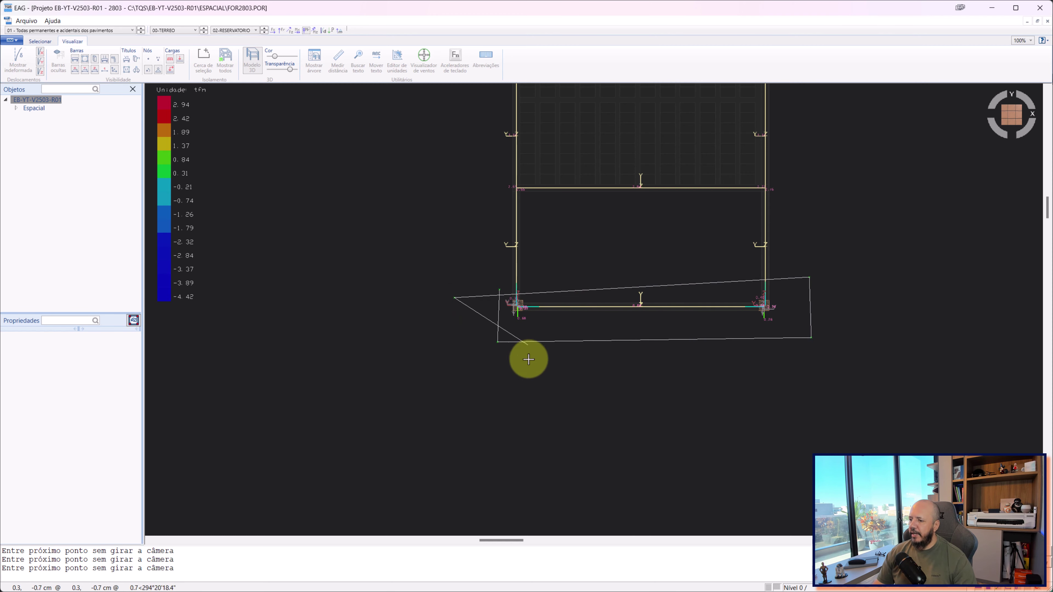
pyautogui.press('Return')
# Step: Orbit and zoom into the isolated end frame, then bring up the Resultado and Diagrama settings
pyautogui.moveTo(665, 317)
pyautogui.mouseDown(button='middle')
pyautogui.moveTo(737, 435)
pyautogui.moveTo(736, 369)
pyautogui.mouseUp(button='middle')
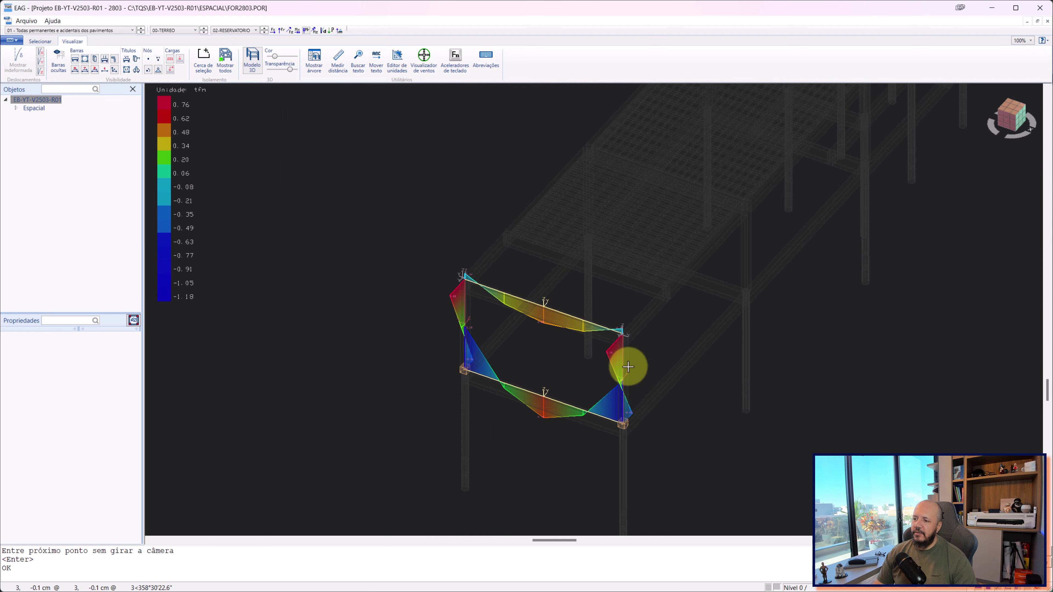
pyautogui.scroll(3, 489, 324)
pyautogui.moveTo(489, 320)
pyautogui.mouseDown(button='middle')
pyautogui.moveTo(587, 372)
pyautogui.moveTo(587, 400)
pyautogui.moveTo(576, 377)
pyautogui.moveTo(519, 384)
pyautogui.mouseUp(button='middle')
pyautogui.scroll(3, 523, 399)
pyautogui.scroll(2, 523, 399)
pyautogui.scroll(-5, 517, 371)
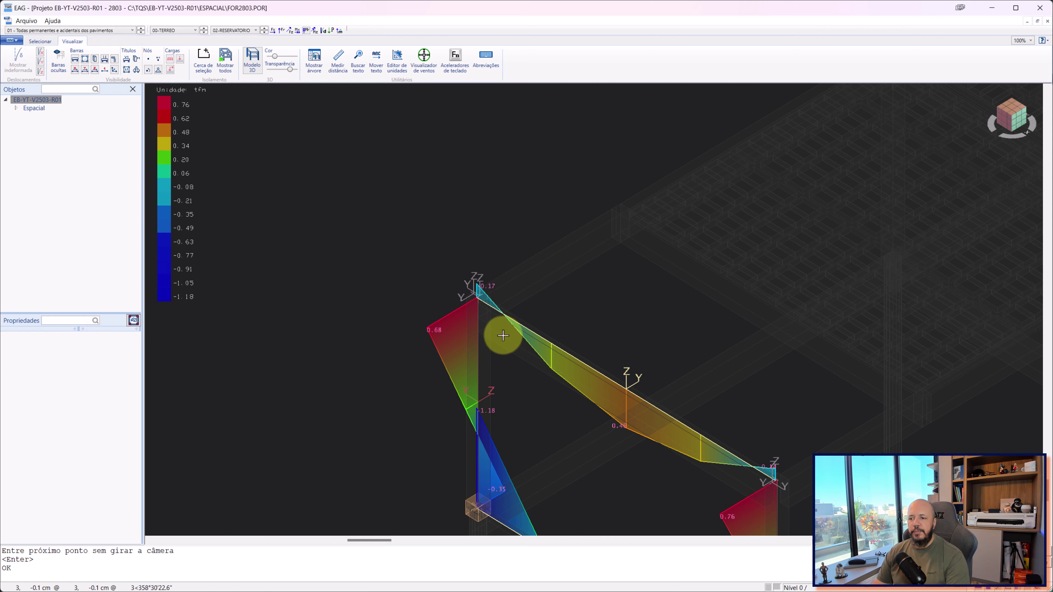
pyautogui.scroll(2, 440, 353)
pyautogui.scroll(-2, 439, 353)
pyautogui.moveTo(501, 343); pyautogui.dragTo(485, 332, button='middle')
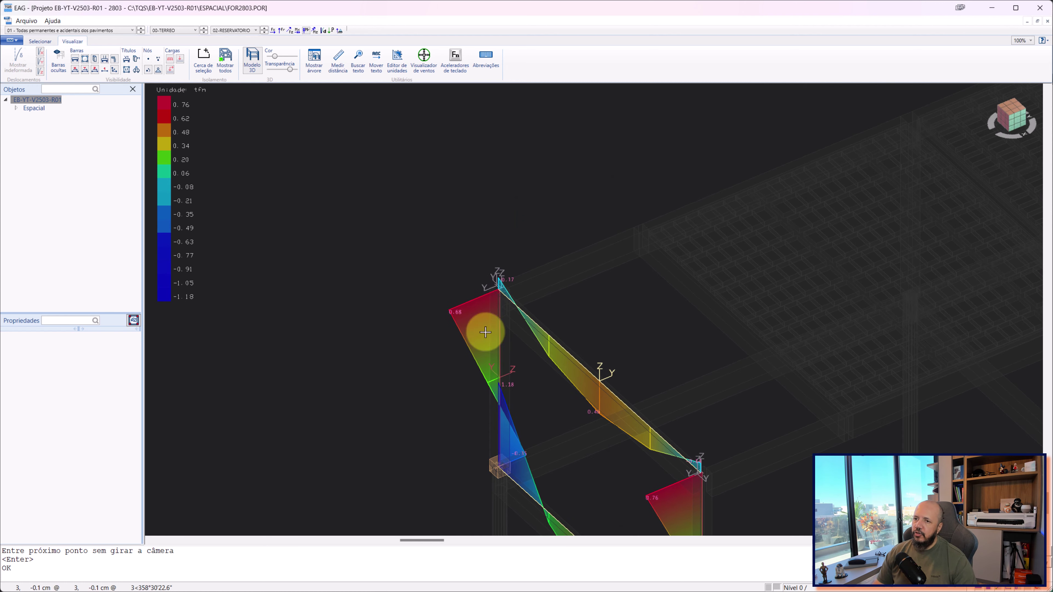
pyautogui.click(48, 42)
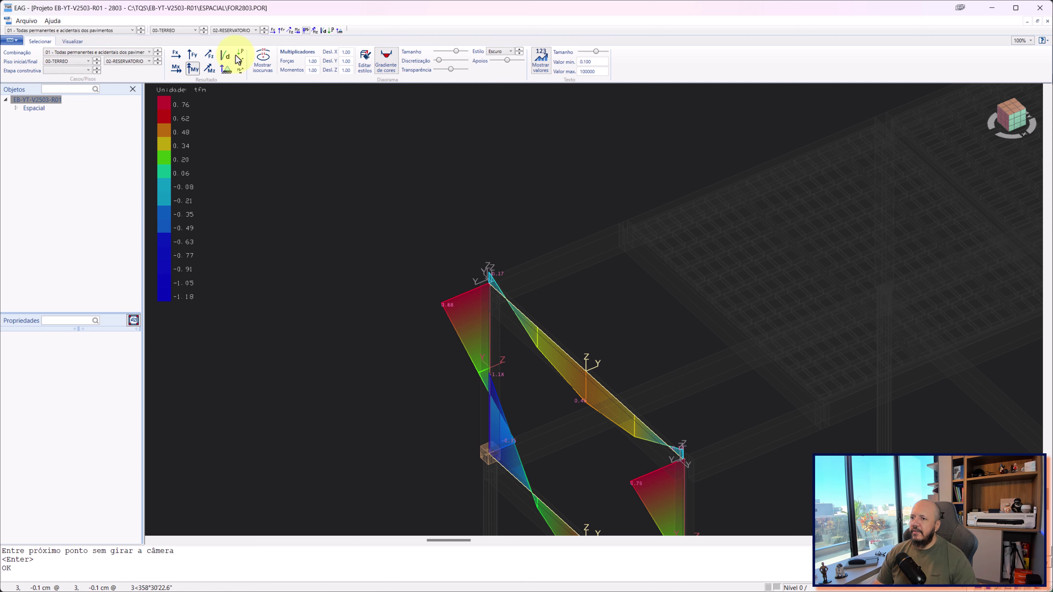
# Step: Toggle Gradiente de cores off and back on, leaving the 0.76 to -1.18 colour legend
pyautogui.click(381, 68)
pyautogui.scroll(1, 581, 388)
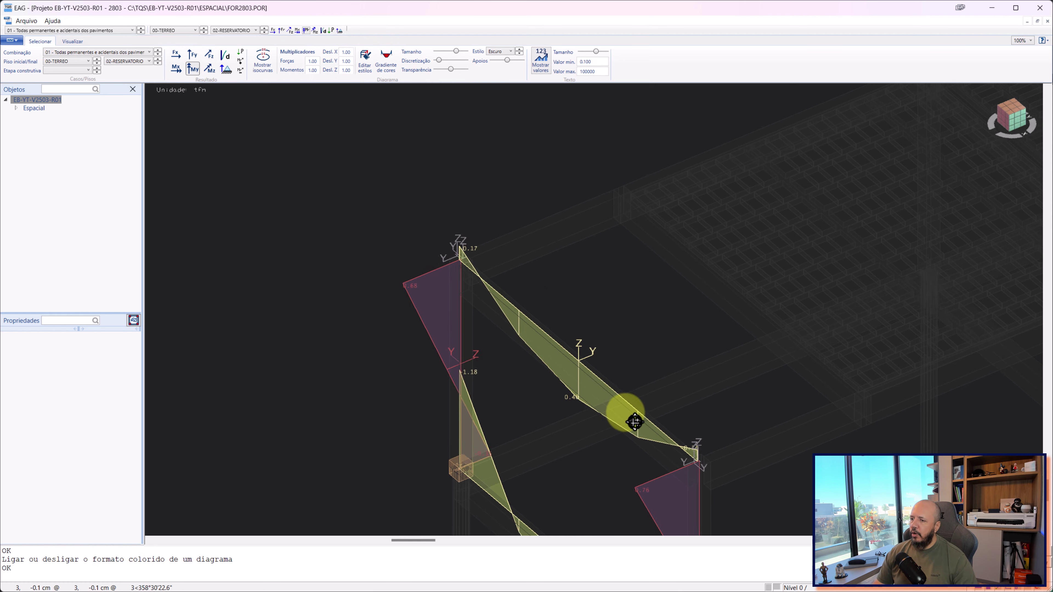
pyautogui.scroll(1, 618, 402)
pyautogui.scroll(1, 564, 336)
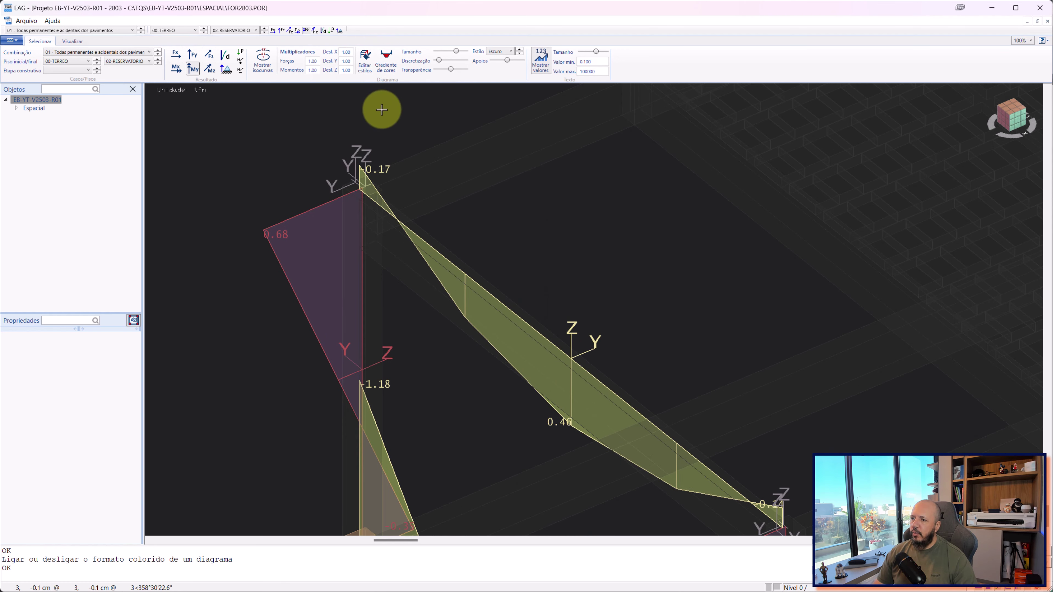
pyautogui.click(386, 68)
pyautogui.scroll(-1, 456, 180)
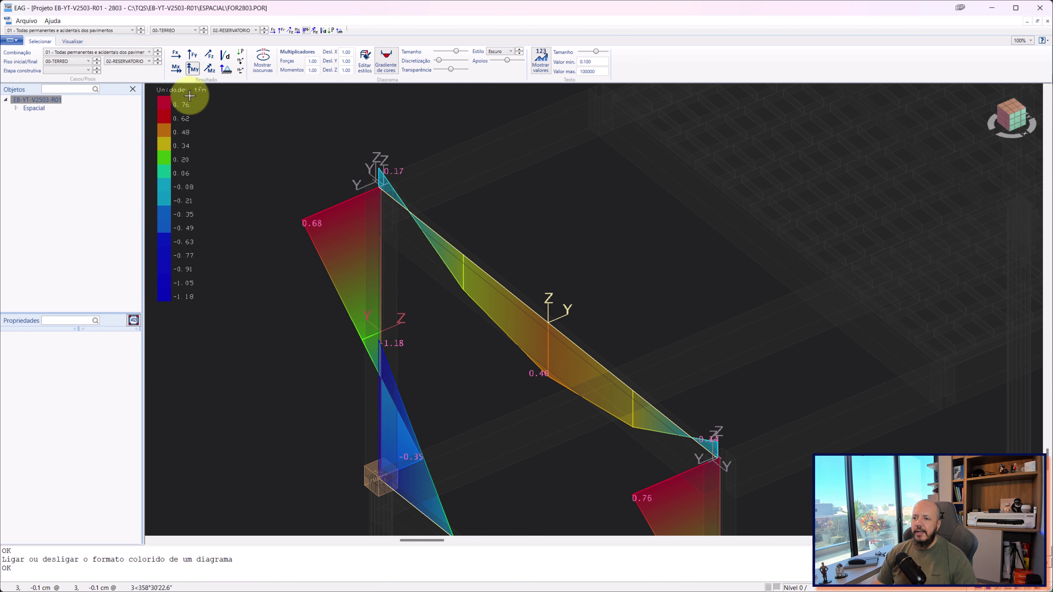
# Step: Zoom and pan over the frame diagram to read values near the top-left column
pyautogui.scroll(-2, 244, 194)
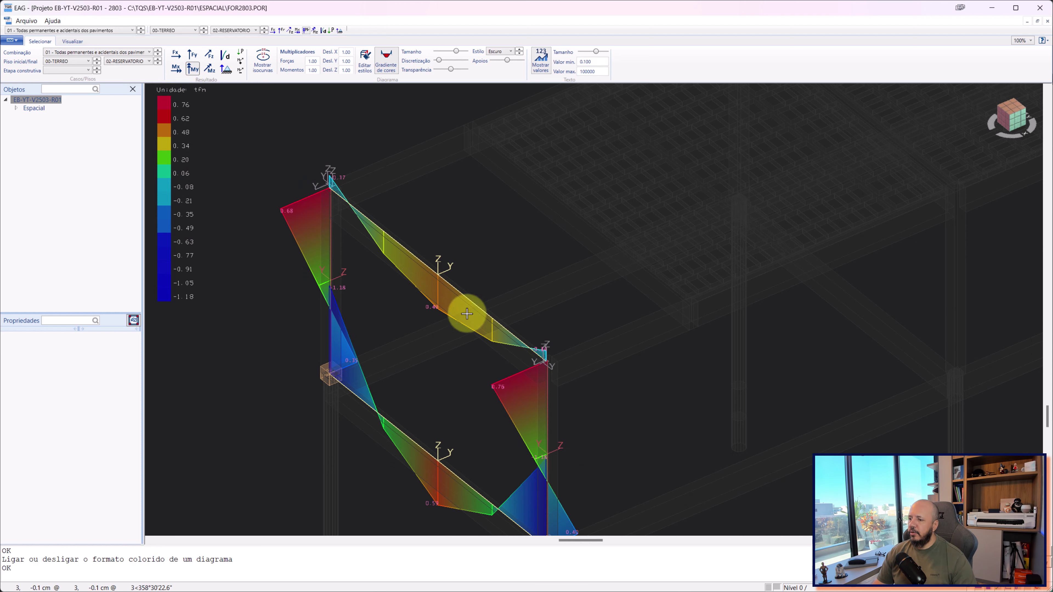
pyautogui.moveTo(446, 240); pyautogui.dragTo(447, 215, button='middle')
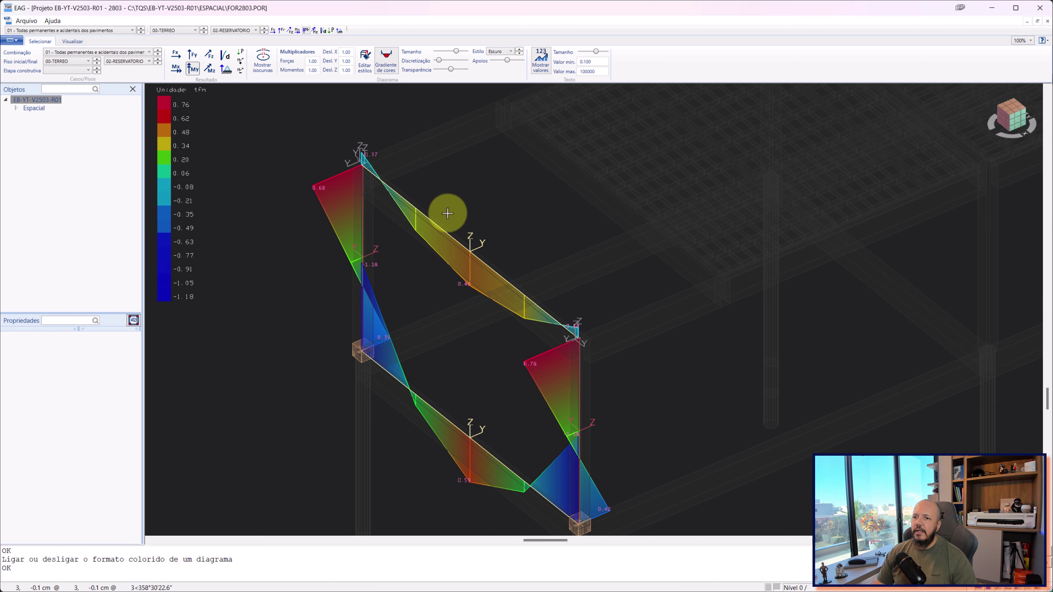
pyautogui.scroll(2, 170, 106)
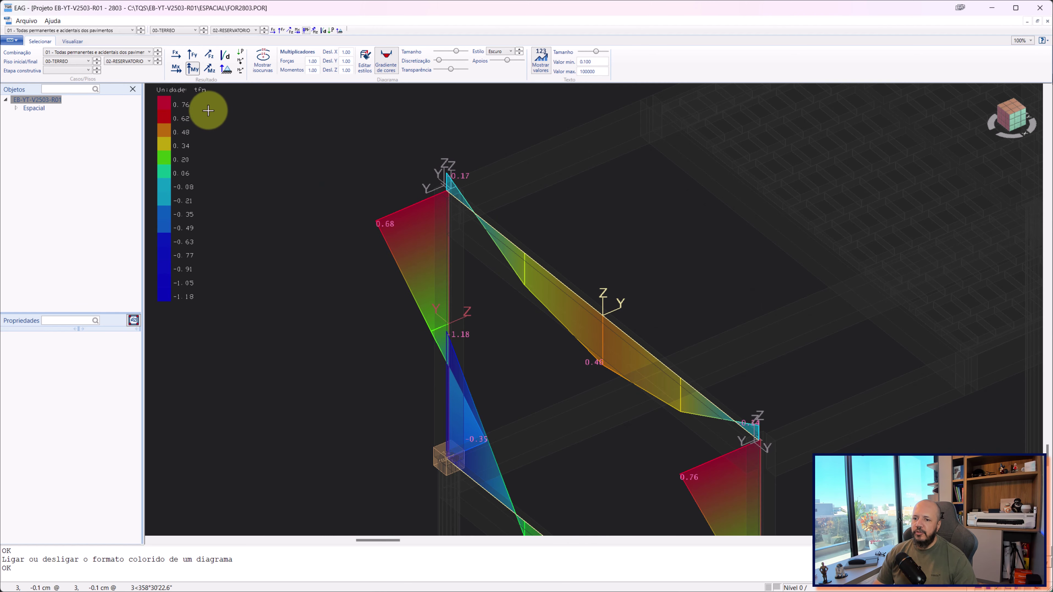
pyautogui.scroll(-3, 282, 317)
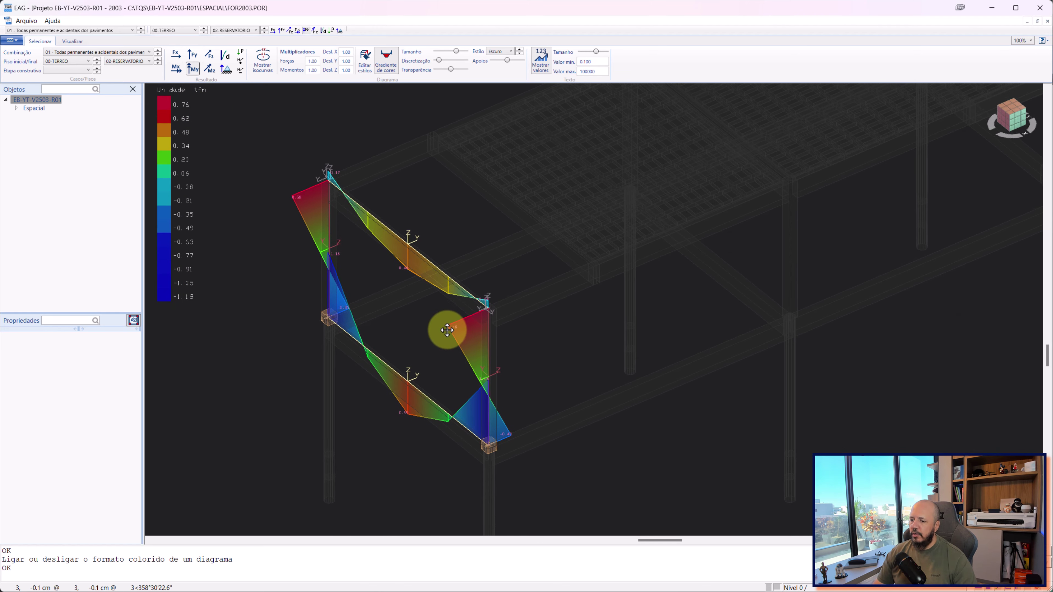
pyautogui.scroll(2, 447, 329)
pyautogui.scroll(1, 414, 232)
pyautogui.scroll(-2, 557, 358)
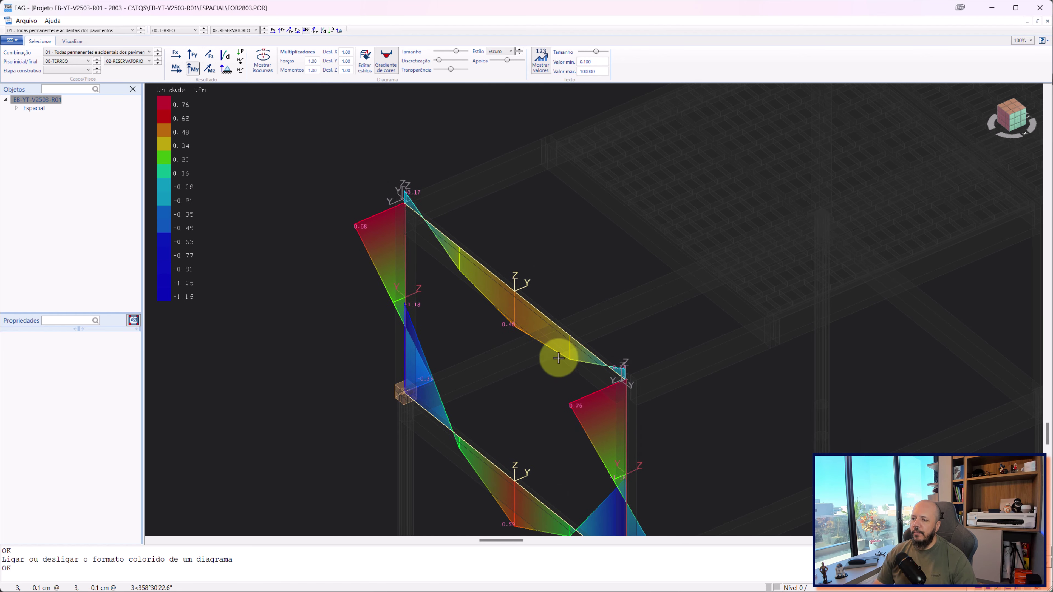
pyautogui.scroll(2, 550, 324)
pyautogui.scroll(-1, 550, 325)
pyautogui.moveTo(477, 278); pyautogui.dragTo(565, 298, button='middle')
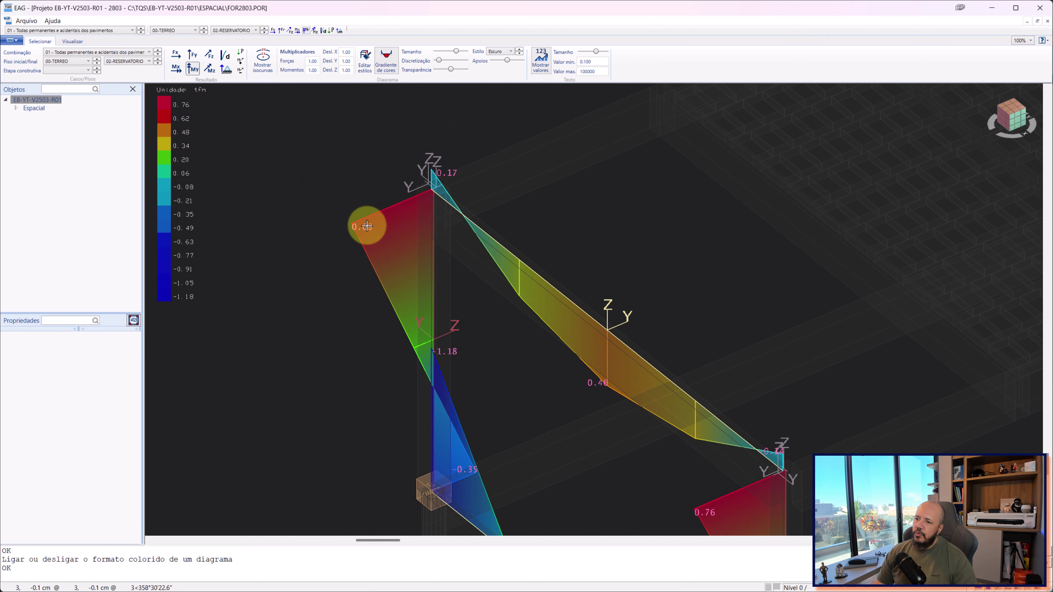
pyautogui.scroll(3, 365, 226)
pyautogui.moveTo(571, 165); pyautogui.dragTo(444, 310, button='middle')
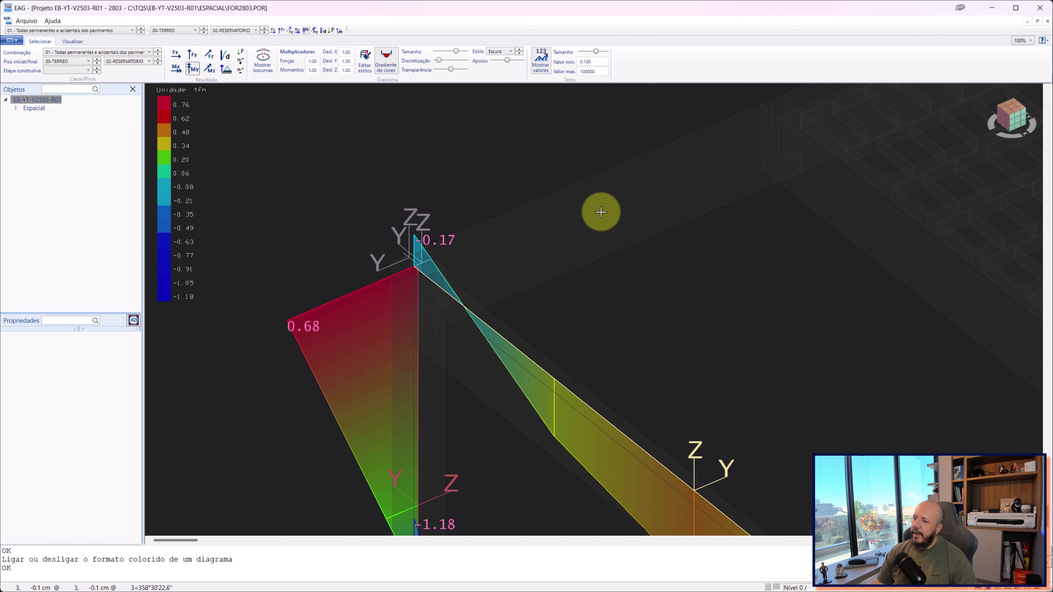
pyautogui.scroll(2, 364, 307)
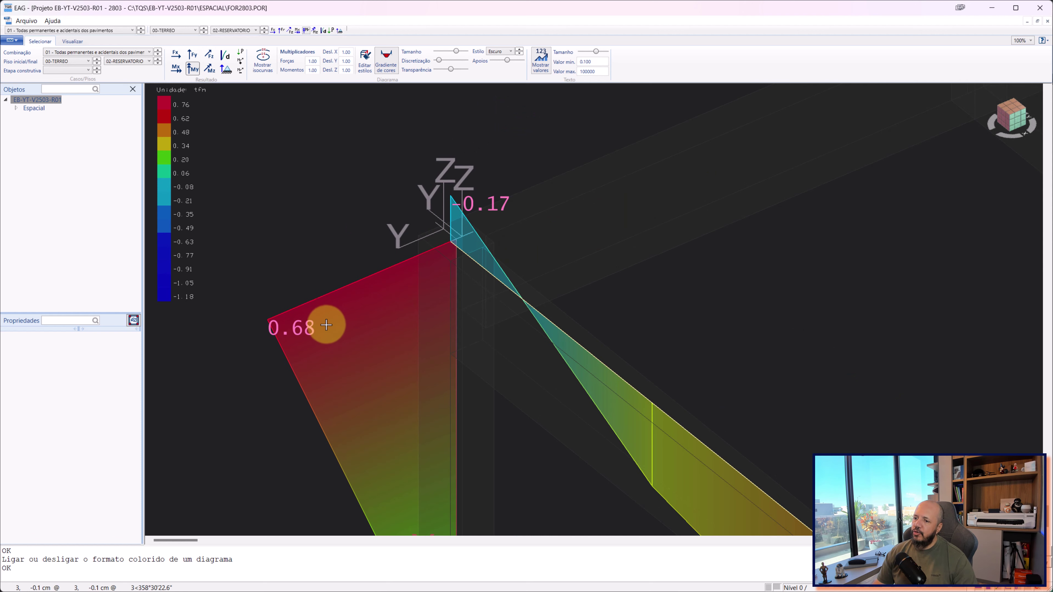
pyautogui.scroll(-1, 344, 319)
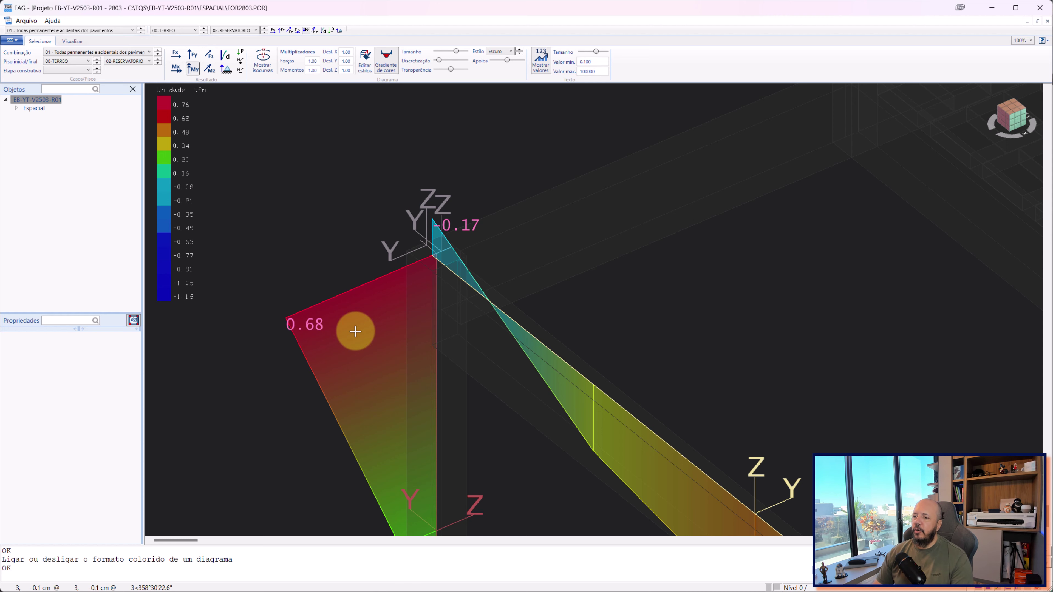
pyautogui.scroll(-1, 446, 287)
pyautogui.scroll(-1, 430, 344)
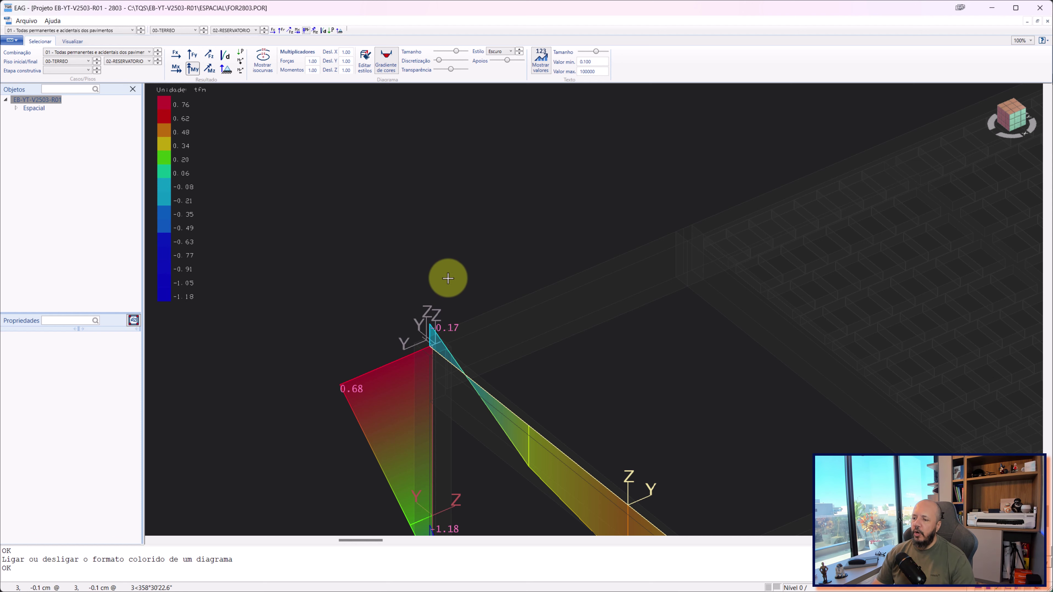
# Step: Orbit the frame to read its 0.68, -1.18, -0.35 and 0.76 tf·m values from another angle
pyautogui.scroll(-3, 448, 278)
pyautogui.scroll(2, 431, 265)
pyautogui.scroll(2, 414, 287)
pyautogui.scroll(-3, 406, 292)
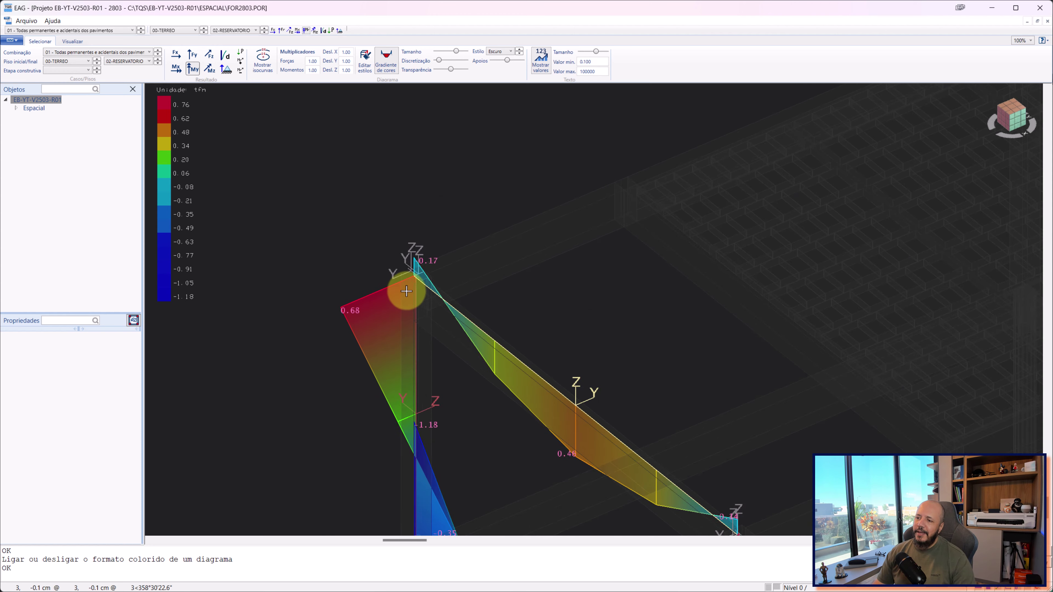
pyautogui.scroll(-3, 517, 294)
pyautogui.scroll(2, 616, 388)
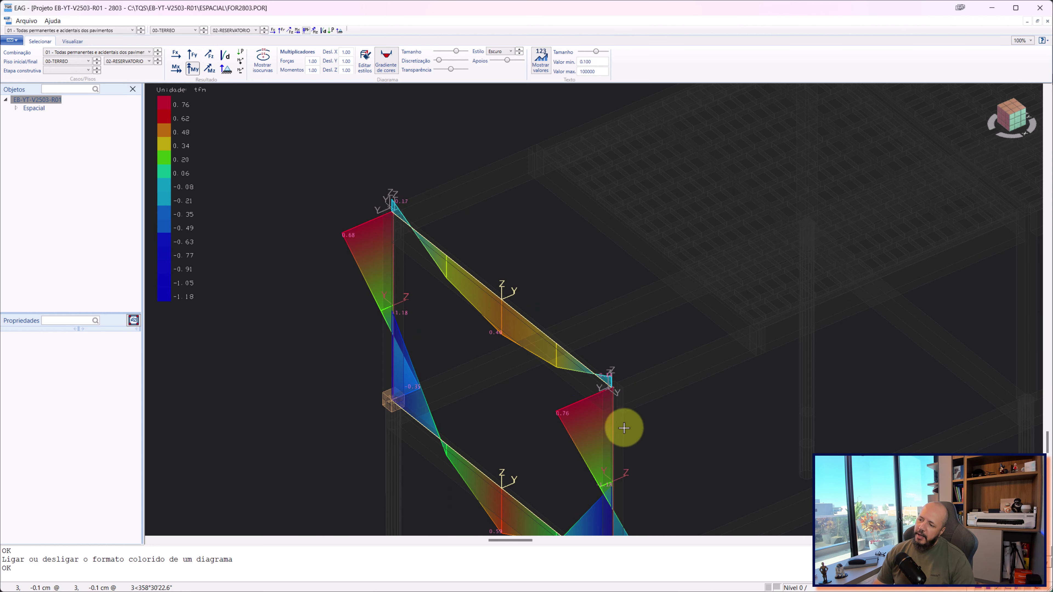
pyautogui.scroll(-1, 620, 403)
pyautogui.scroll(-2, 614, 372)
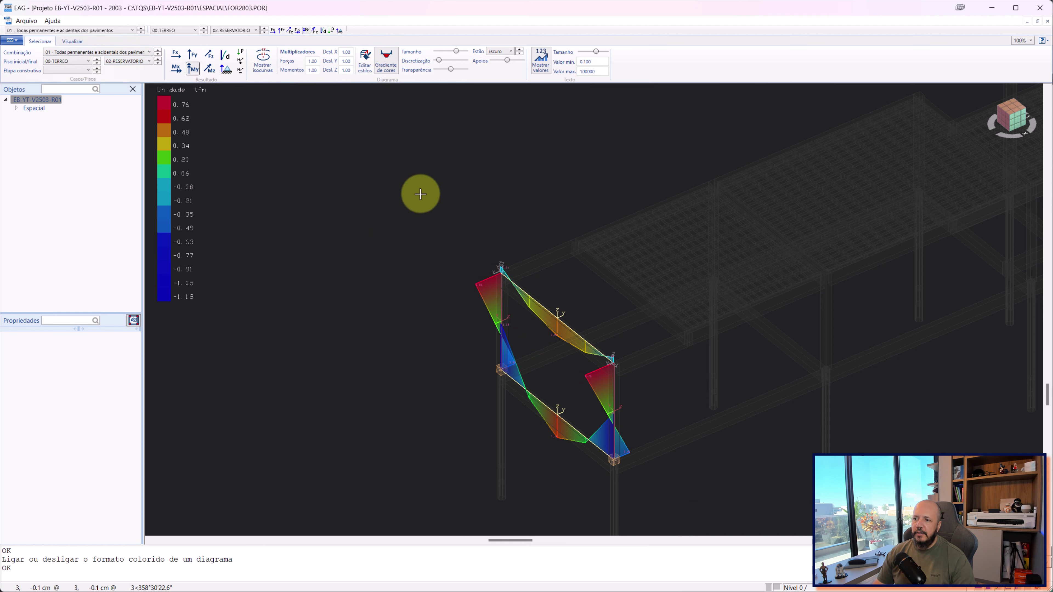
pyautogui.moveTo(421, 193); pyautogui.dragTo(573, 252, button='middle')
pyautogui.scroll(2, 580, 290)
pyautogui.scroll(2, 583, 323)
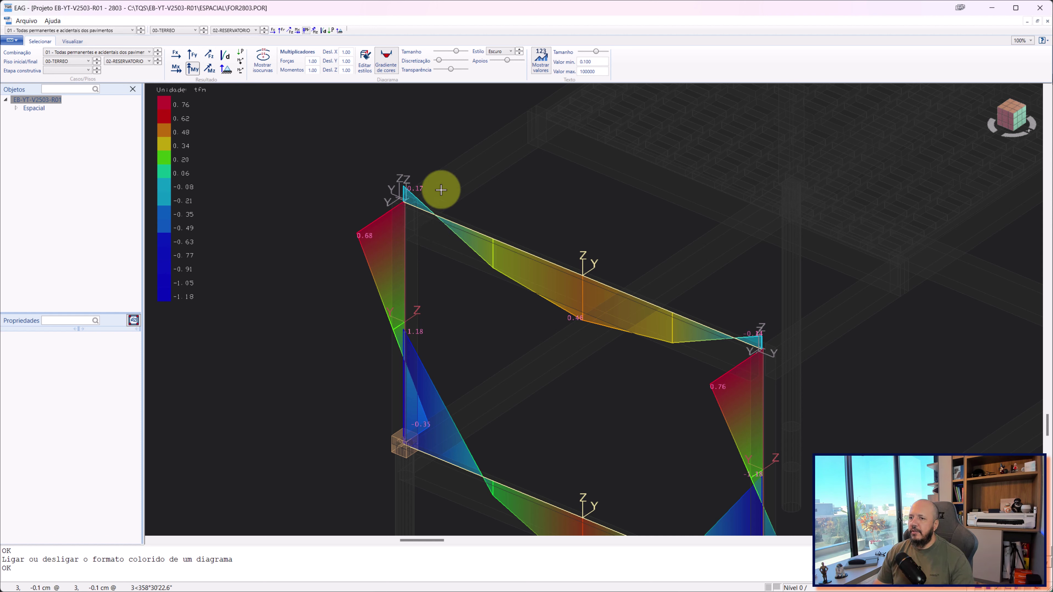
# Step: Show all members again with 'Mostrar todos' and orbit the full model
pyautogui.click(73, 42)
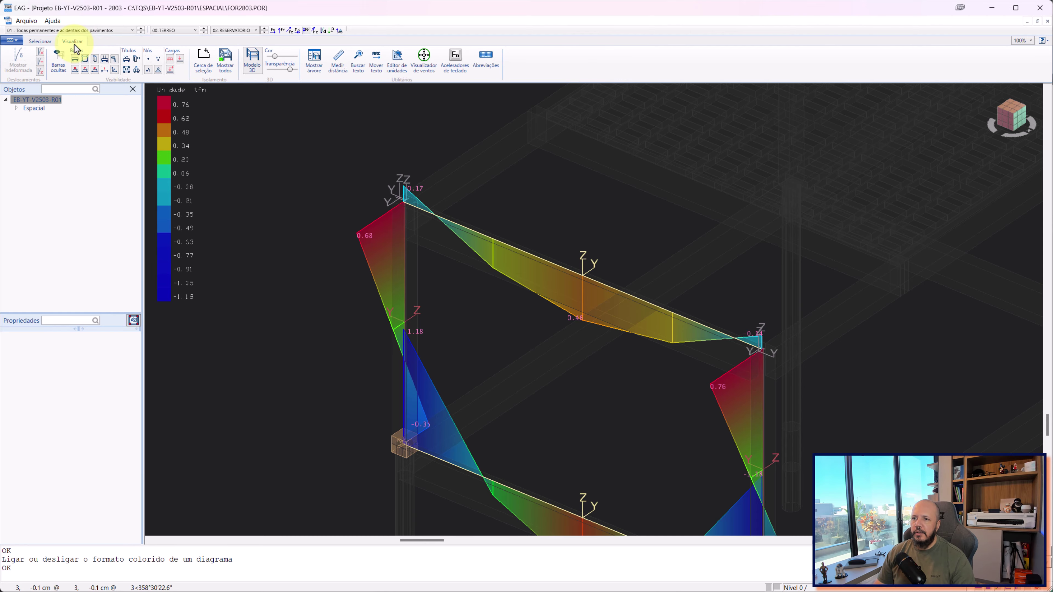
pyautogui.click(227, 79)
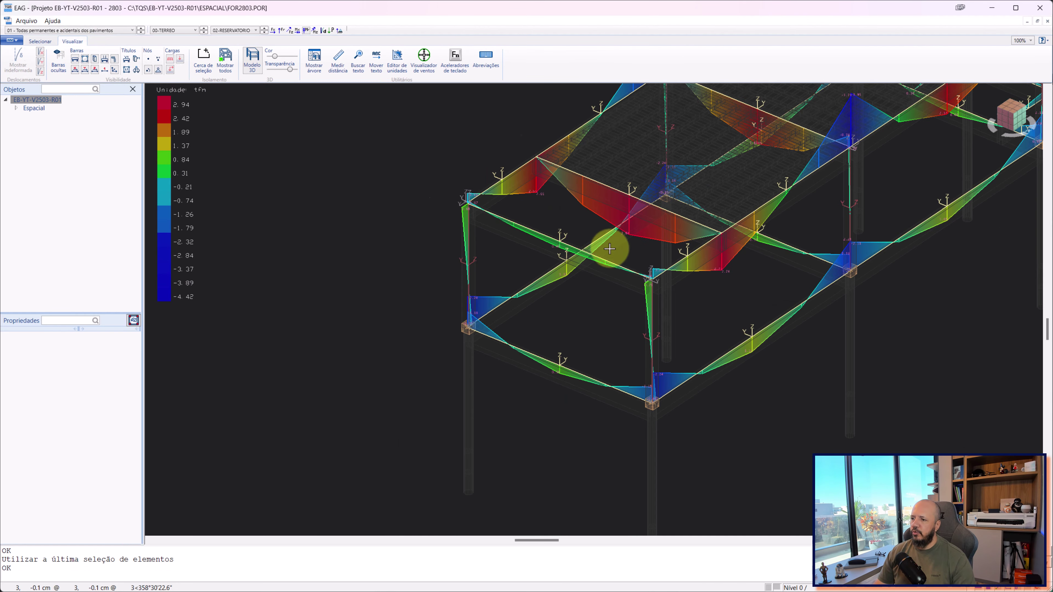
pyautogui.moveTo(607, 243)
pyautogui.mouseDown(button='middle')
pyautogui.moveTo(421, 180)
pyautogui.moveTo(466, 292)
pyautogui.mouseUp(button='middle')
# Step: Zoom across the upper beams to read their colour-graded My diagram values
pyautogui.scroll(3, 664, 275)
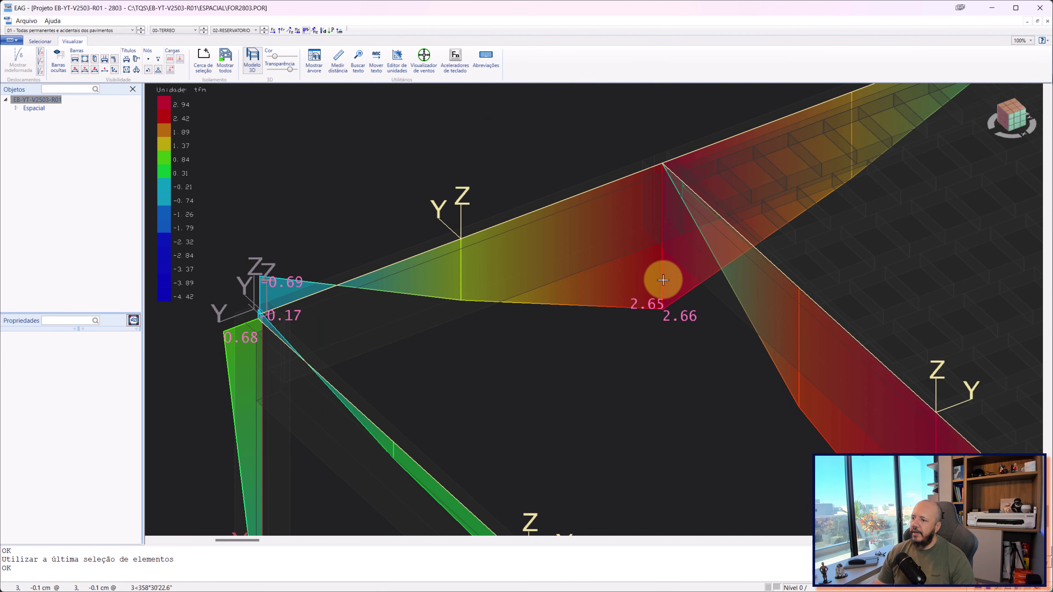
pyautogui.scroll(-5, 788, 160)
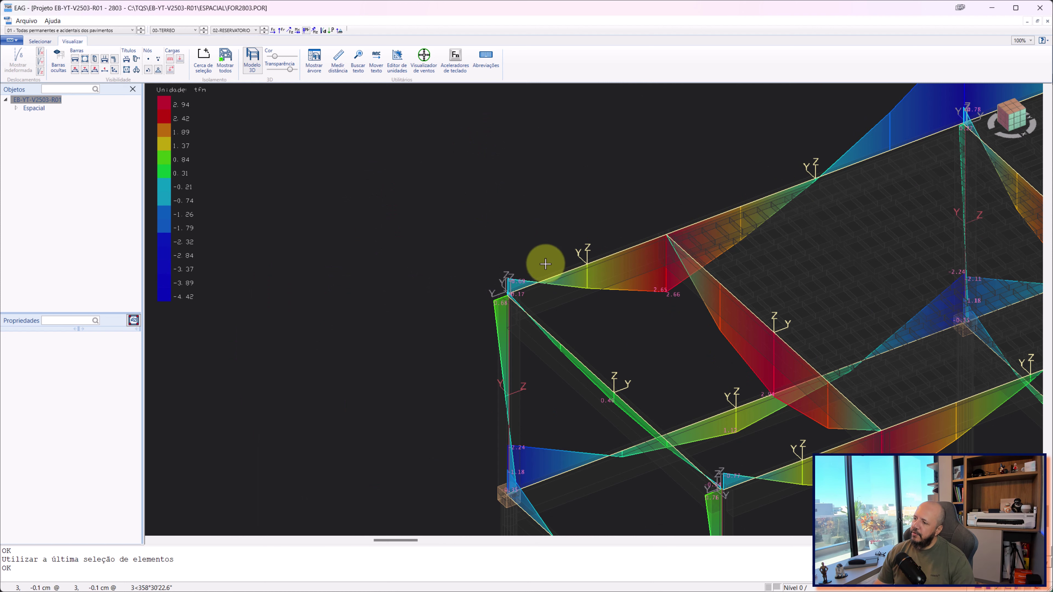
pyautogui.moveTo(788, 236); pyautogui.dragTo(579, 334, button='middle')
pyautogui.scroll(3, 731, 184)
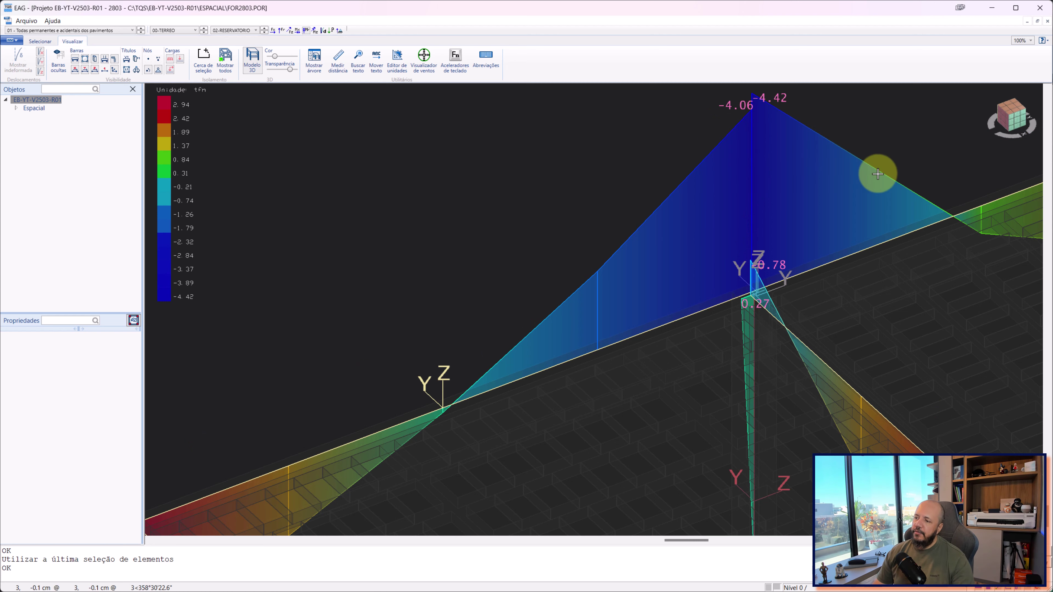
pyautogui.scroll(-1, 769, 204)
pyautogui.scroll(-2, 779, 178)
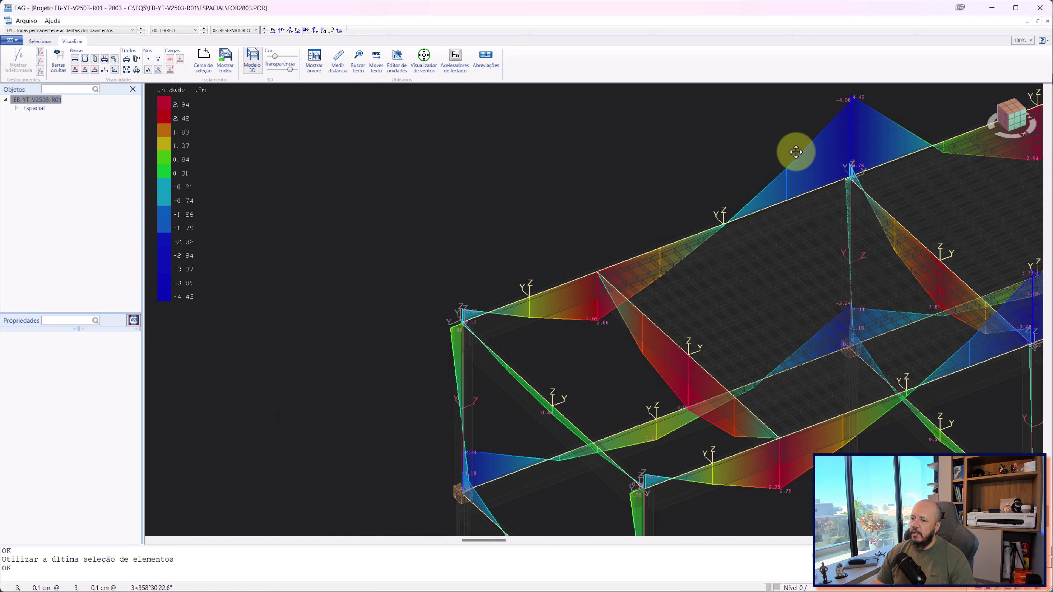
pyautogui.scroll(3, 447, 372)
pyautogui.scroll(1, 479, 290)
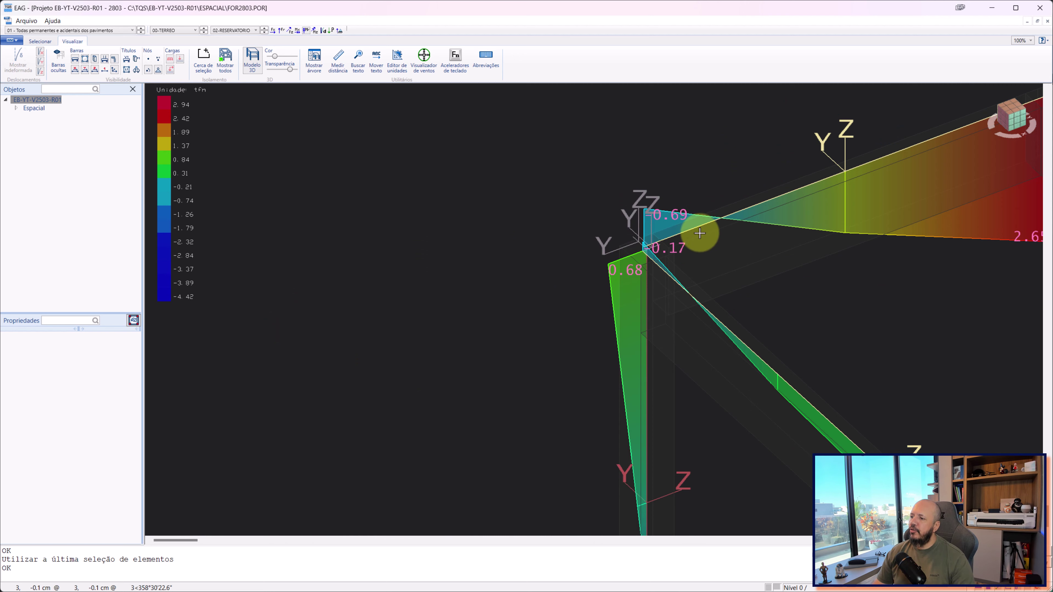
pyautogui.scroll(2, 699, 228)
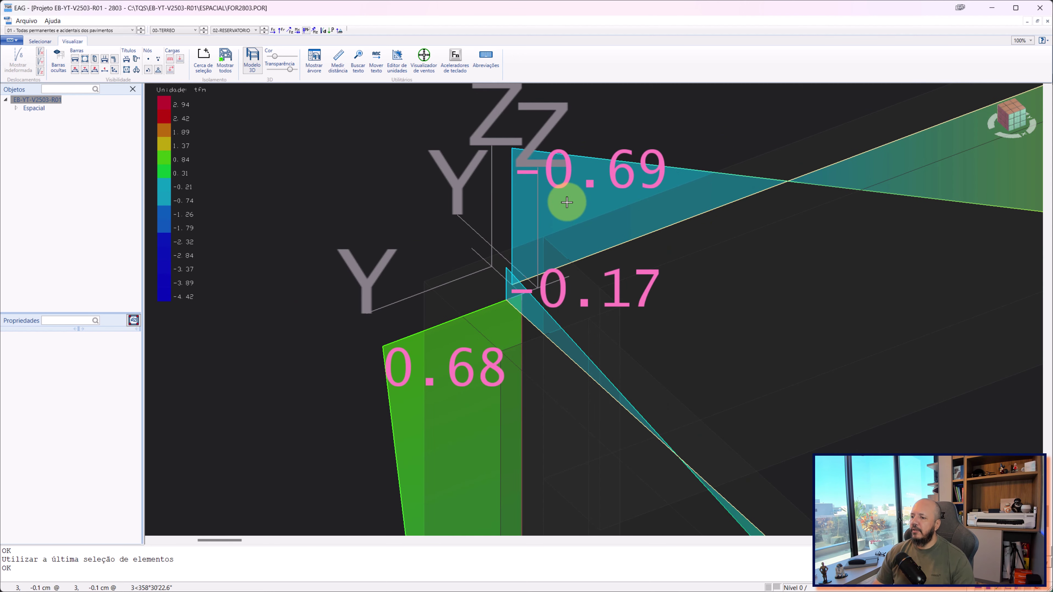
pyautogui.scroll(-2, 567, 202)
pyautogui.scroll(1, 618, 220)
pyautogui.scroll(1, 608, 220)
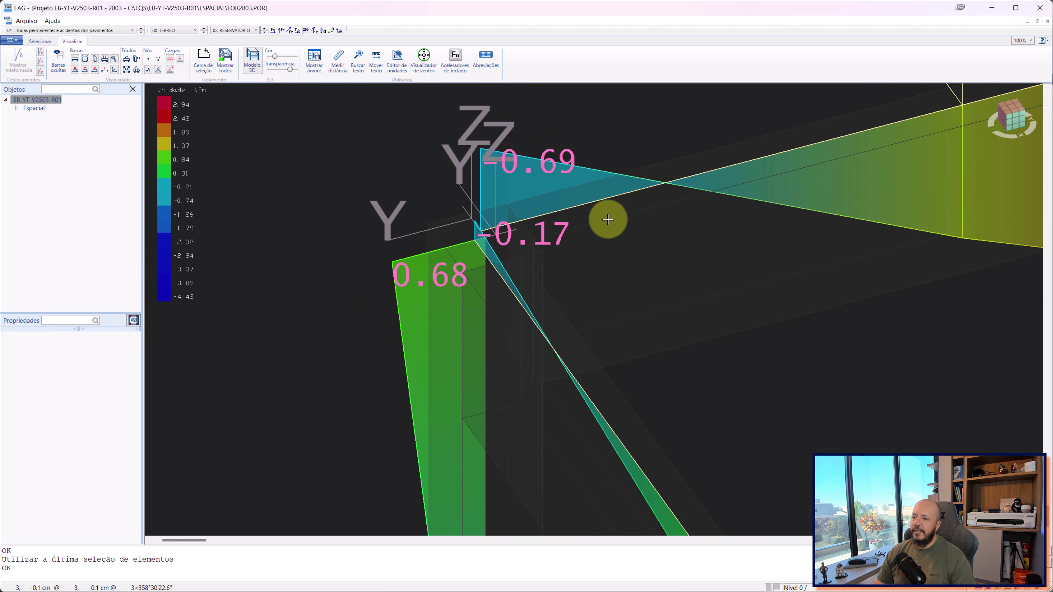
pyautogui.scroll(2, 446, 284)
pyautogui.scroll(-2, 434, 239)
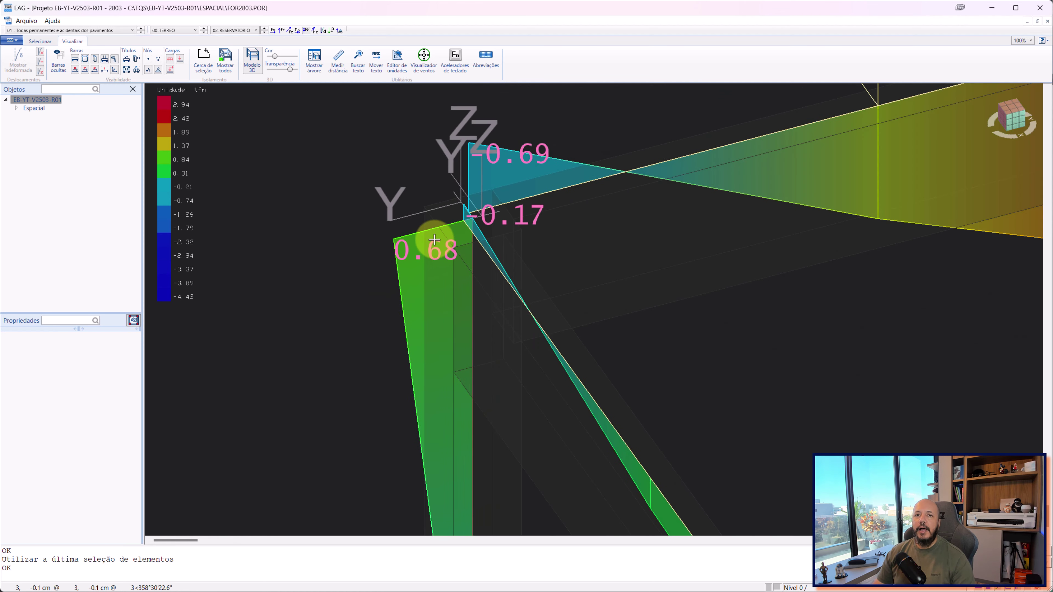
pyautogui.scroll(-1, 457, 242)
pyautogui.scroll(-1, 485, 232)
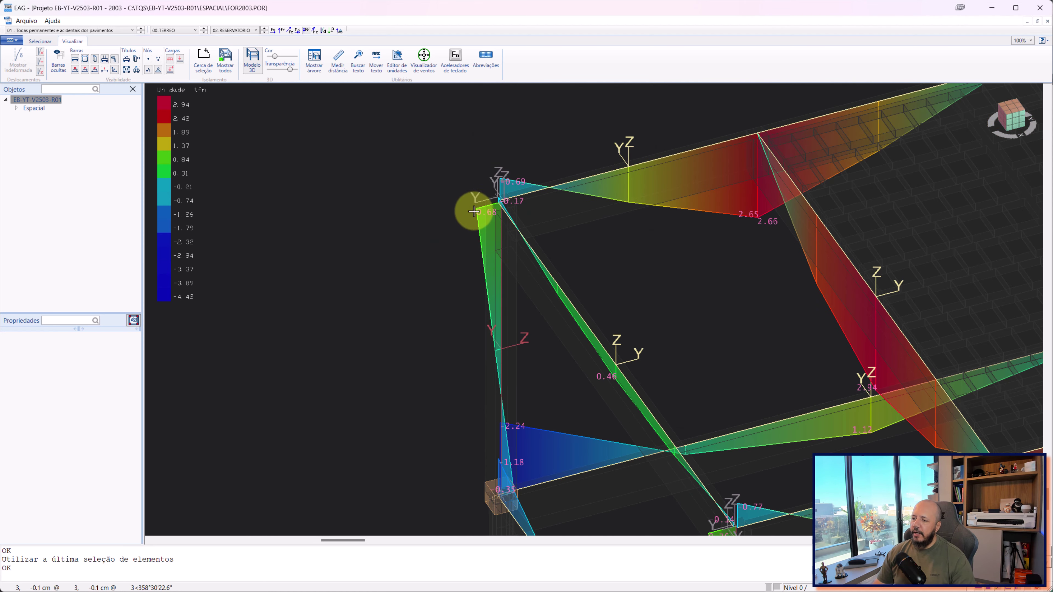
pyautogui.scroll(2, 501, 392)
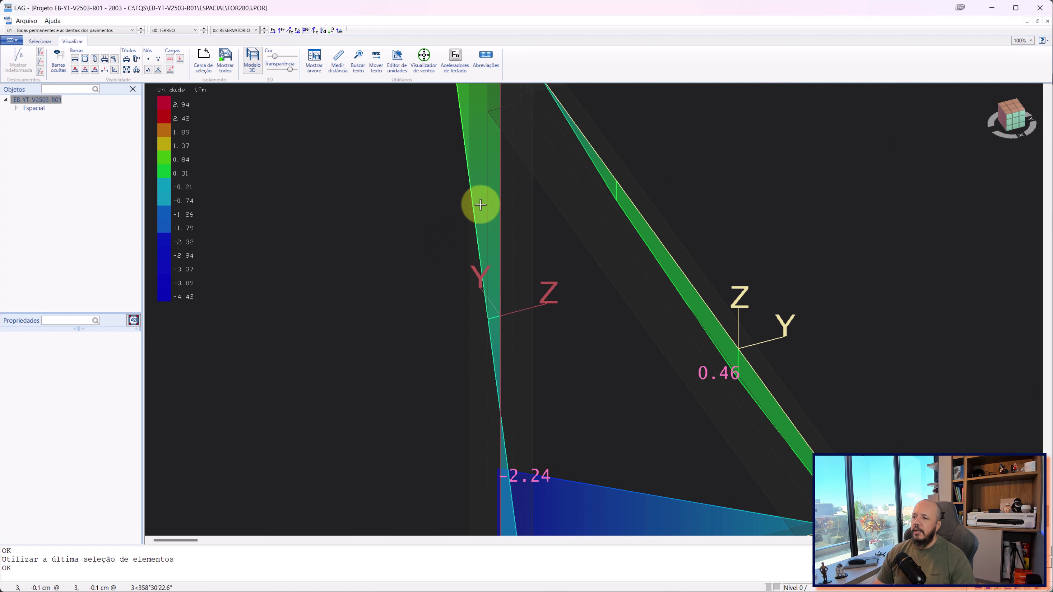
# Step: Inspect column-top labels -0.69, -0.17, 0.68, then view the whole frame and slab
pyautogui.moveTo(481, 204); pyautogui.dragTo(501, 365, button='middle')
pyautogui.scroll(-1, 501, 365)
pyautogui.scroll(1, 521, 233)
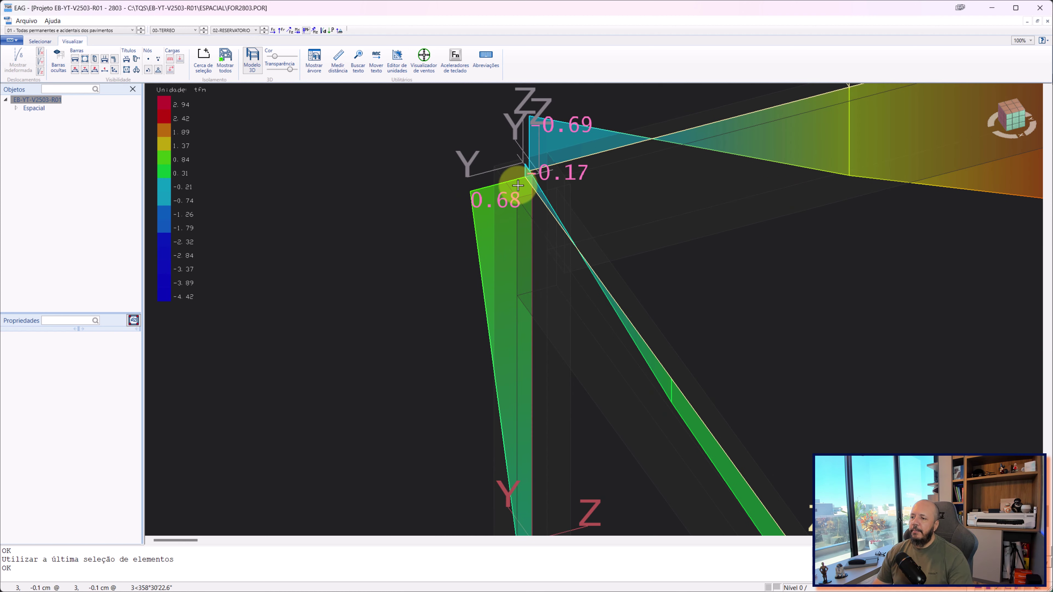
pyautogui.scroll(-2, 518, 185)
pyautogui.scroll(1, 557, 332)
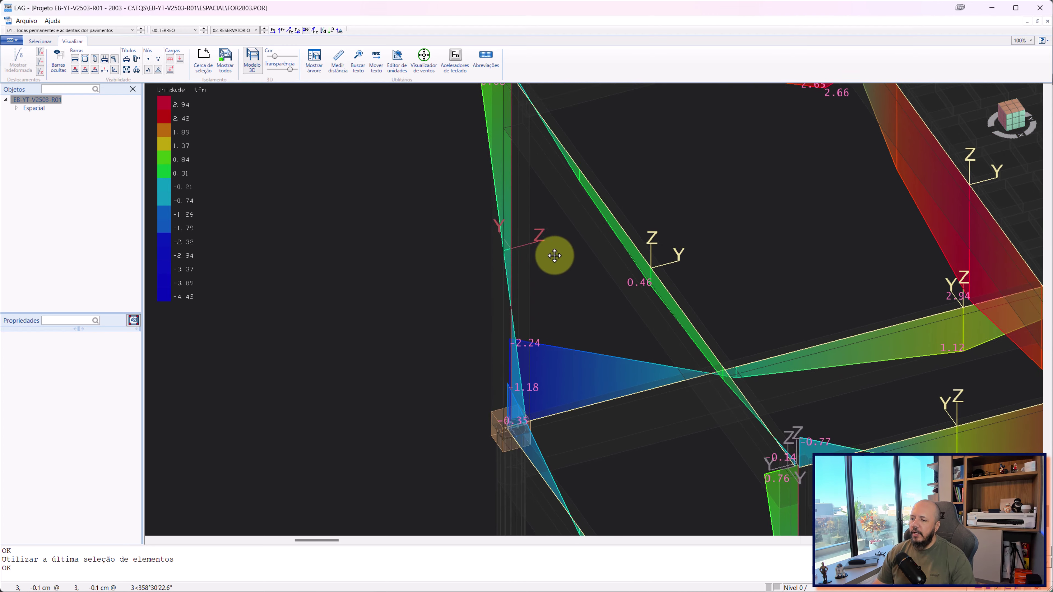
pyautogui.scroll(1, 560, 342)
pyautogui.scroll(-2, 548, 475)
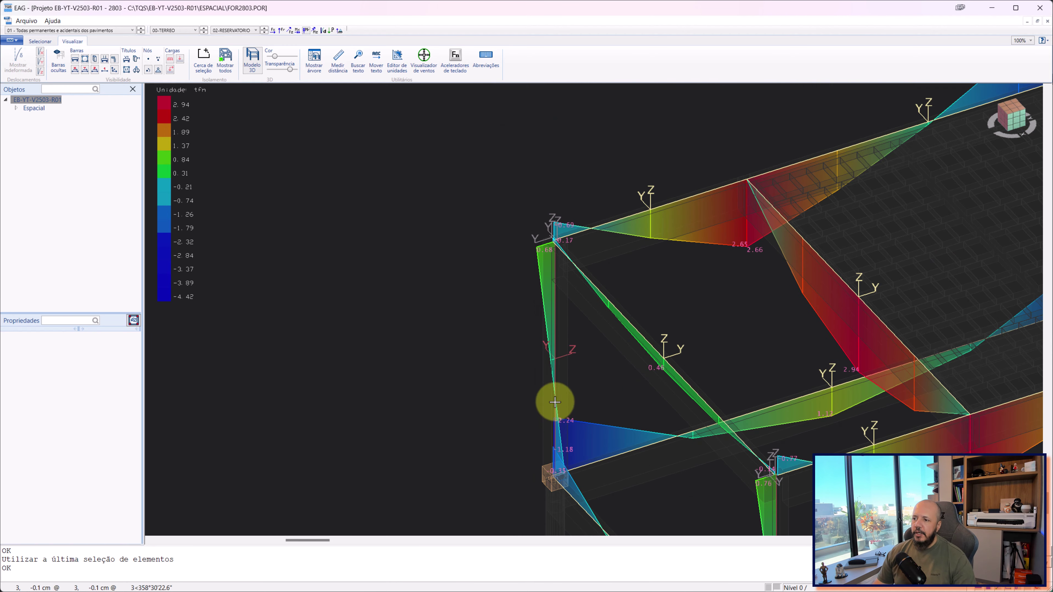
pyautogui.moveTo(554, 400); pyautogui.dragTo(482, 264, button='middle')
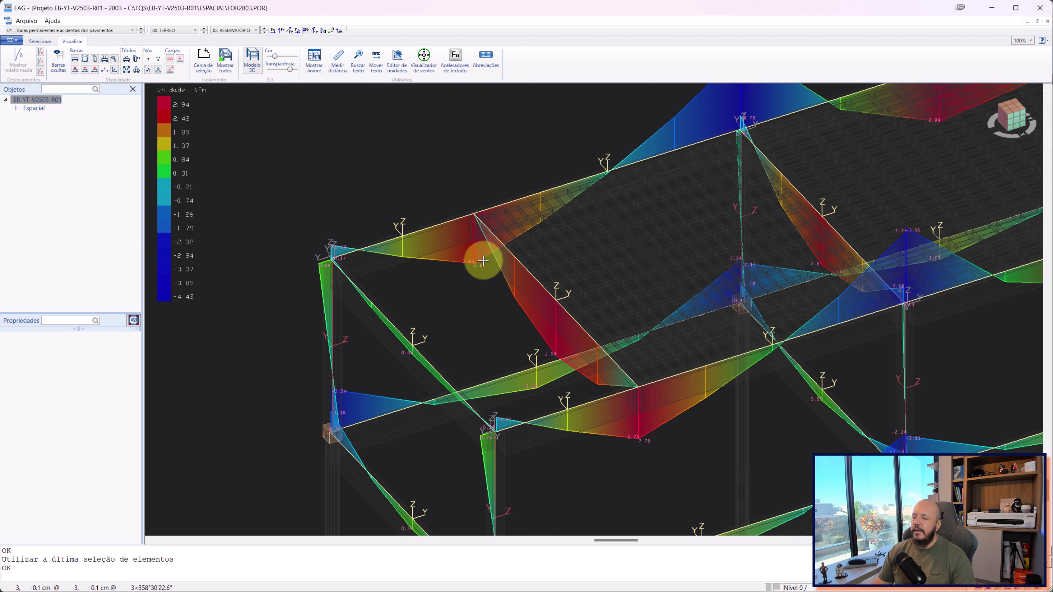
# Step: Orbit the whole frame and zoom around the left beam and slab area
pyautogui.moveTo(474, 256)
pyautogui.mouseDown(button='middle')
pyautogui.moveTo(576, 254)
pyautogui.moveTo(482, 240)
pyautogui.moveTo(533, 242)
pyautogui.moveTo(554, 277)
pyautogui.moveTo(488, 259)
pyautogui.moveTo(503, 259)
pyautogui.moveTo(405, 193)
pyautogui.mouseUp(button='middle')
pyautogui.moveTo(449, 247)
pyautogui.mouseDown(button='middle')
pyautogui.moveTo(659, 245)
pyautogui.moveTo(639, 304)
pyautogui.mouseUp(button='middle')
pyautogui.moveTo(672, 263)
pyautogui.mouseDown(button='middle')
pyautogui.moveTo(599, 313)
pyautogui.moveTo(506, 287)
pyautogui.mouseUp(button='middle')
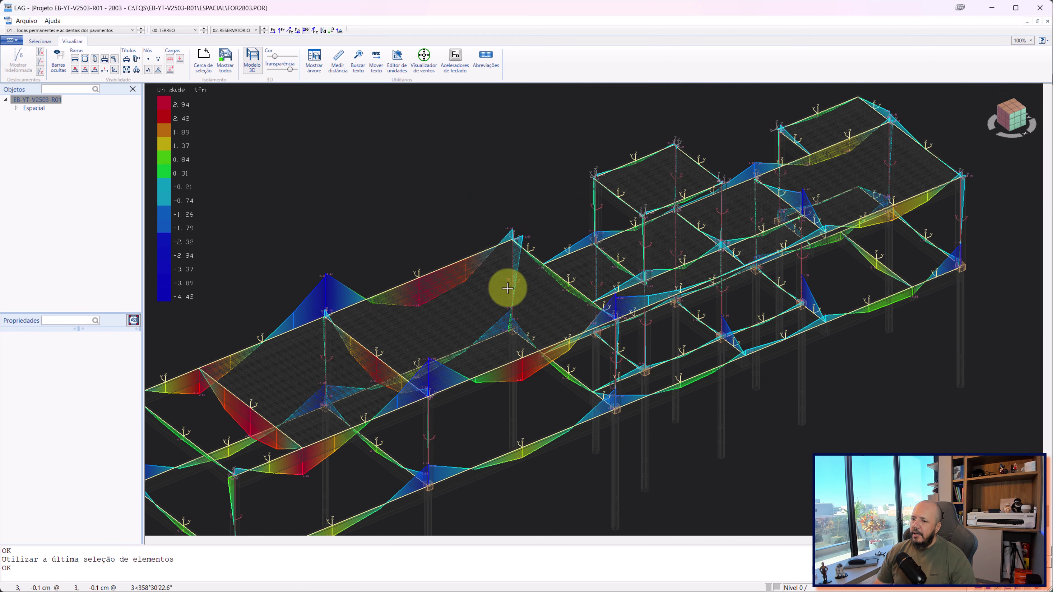
pyautogui.scroll(5, 306, 295)
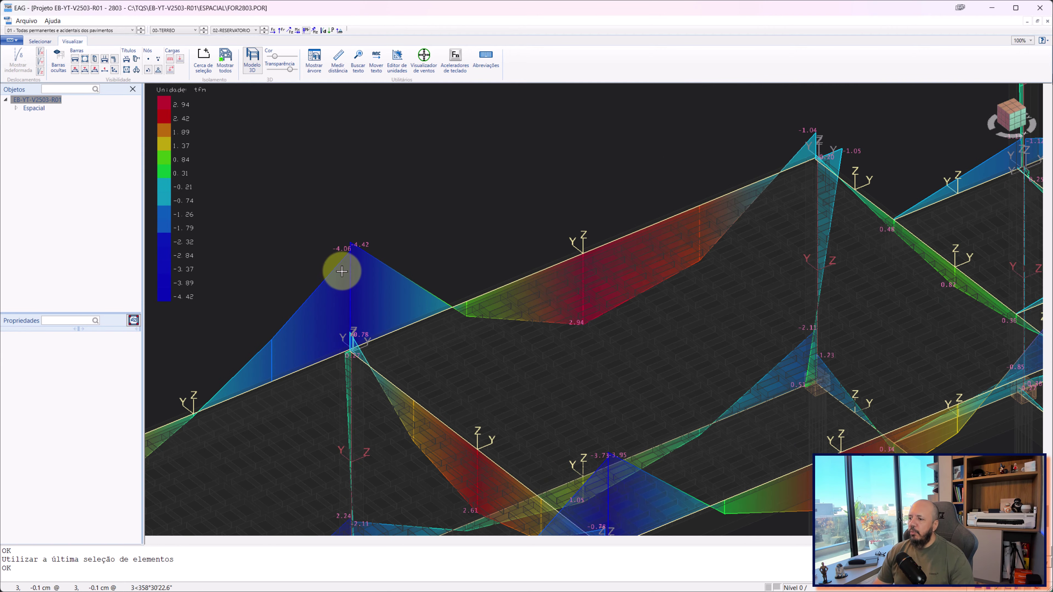
pyautogui.scroll(-5, 342, 271)
pyautogui.scroll(-3, 346, 261)
pyautogui.scroll(5, 338, 268)
pyautogui.scroll(4, 393, 250)
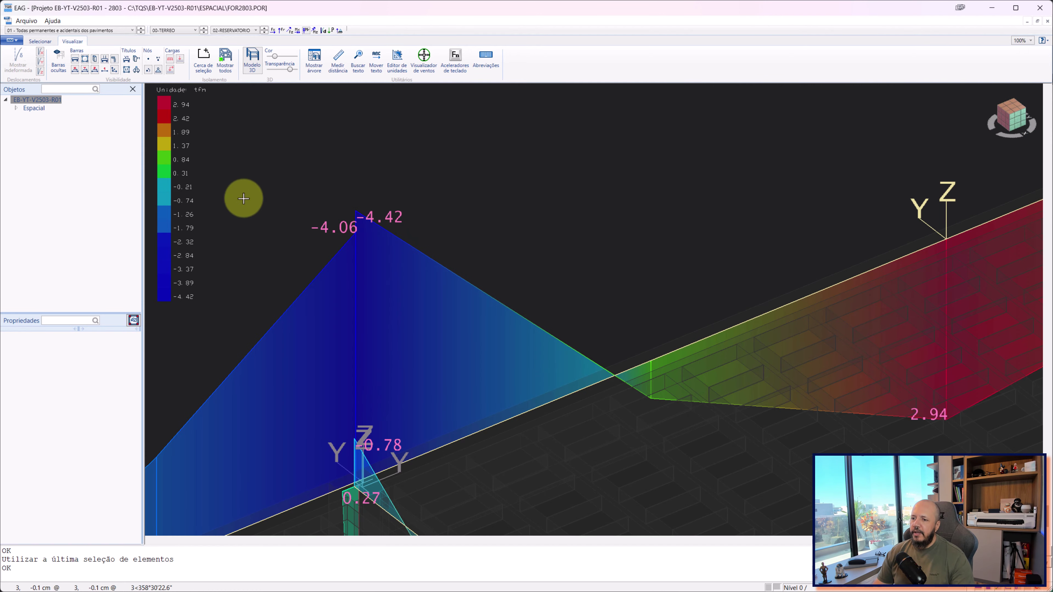
pyautogui.scroll(-5, 350, 210)
pyautogui.scroll(5, 484, 307)
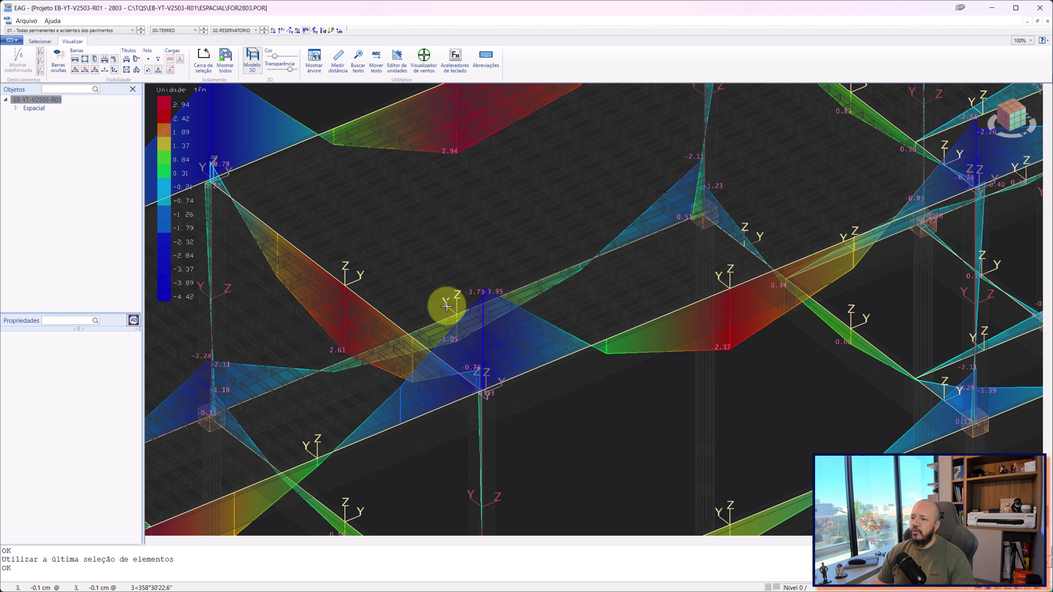
pyautogui.scroll(-5, 435, 286)
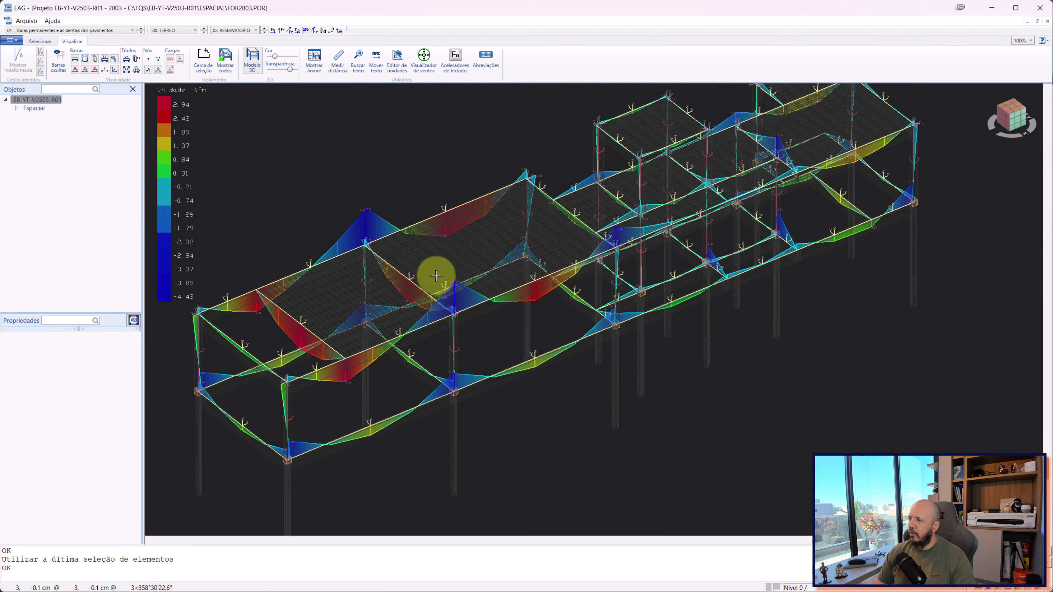
# Step: Recentre the blue slab from a new angle and show the Combinação/Resultado/Diagrama settings
pyautogui.moveTo(437, 275)
pyautogui.mouseDown(button='middle')
pyautogui.moveTo(618, 271)
pyautogui.moveTo(598, 235)
pyautogui.mouseUp(button='middle')
pyautogui.scroll(3, 536, 260)
pyautogui.scroll(2, 536, 239)
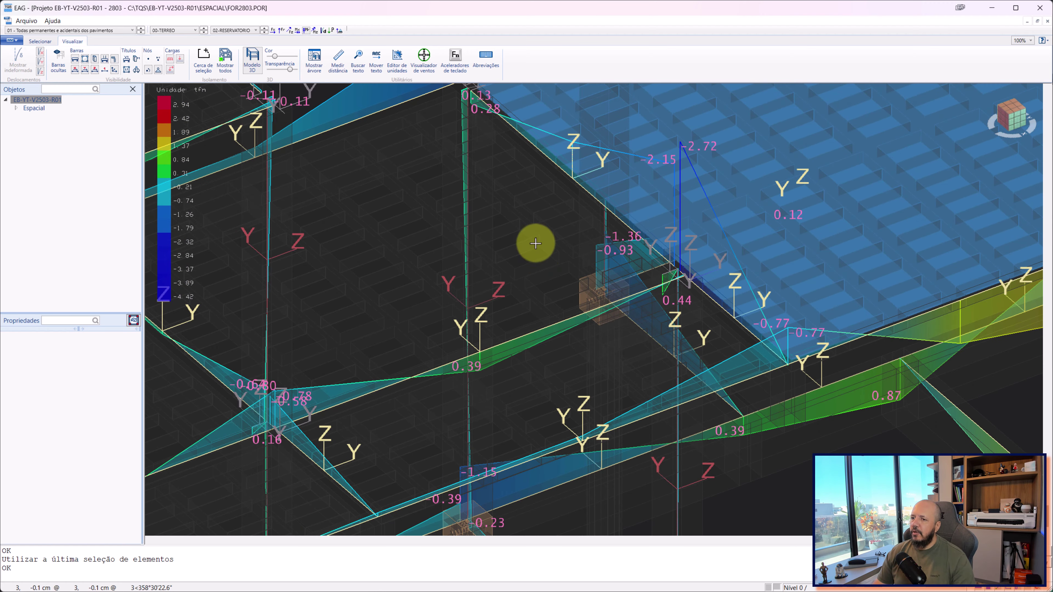
pyautogui.scroll(-2, 388, 189)
pyautogui.moveTo(388, 188)
pyautogui.mouseDown(button='middle')
pyautogui.moveTo(525, 250)
pyautogui.moveTo(464, 217)
pyautogui.mouseUp(button='middle')
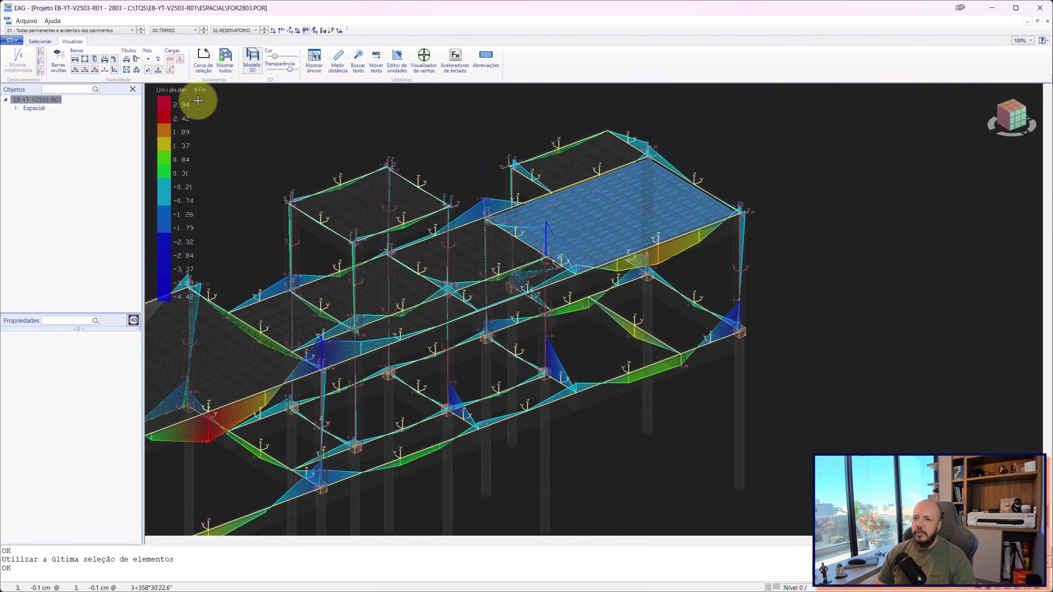
pyautogui.moveTo(314, 166); pyautogui.dragTo(528, 276, button='middle')
pyautogui.scroll(-3, 497, 265)
pyautogui.moveTo(463, 254); pyautogui.dragTo(616, 208, button='middle')
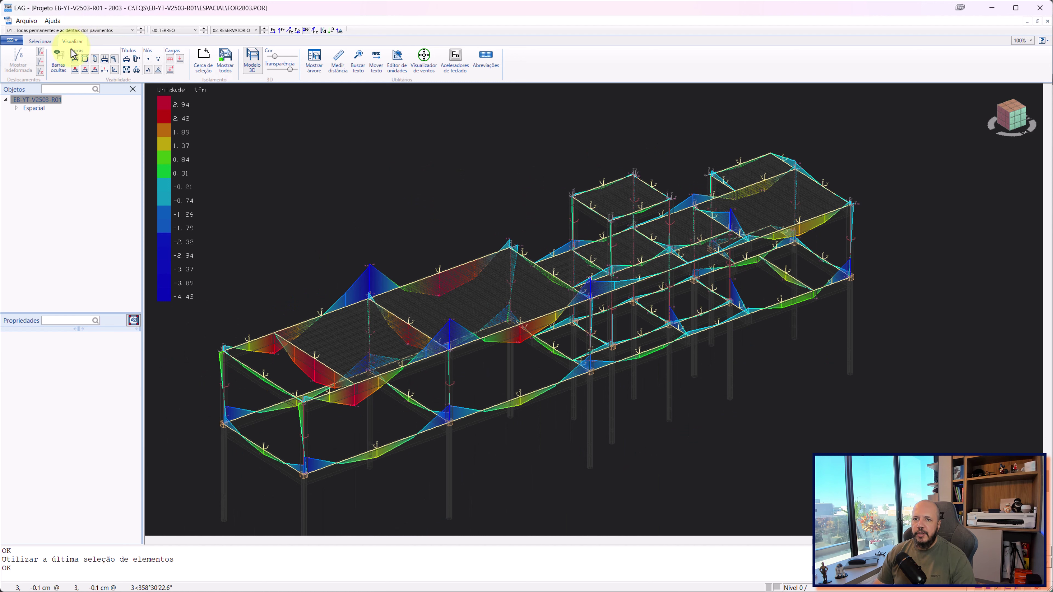
pyautogui.click(40, 42)
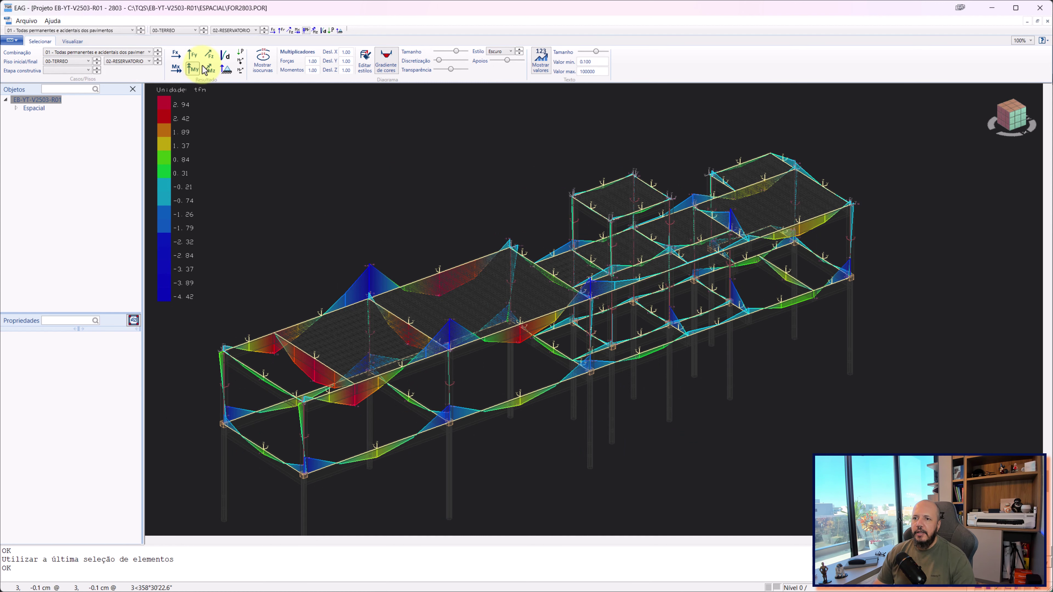
# Step: Switch the diagram to Fz forces (3.84 to -4.19 tf) and pan across it
pyautogui.moveTo(552, 282); pyautogui.dragTo(545, 266, button='middle')
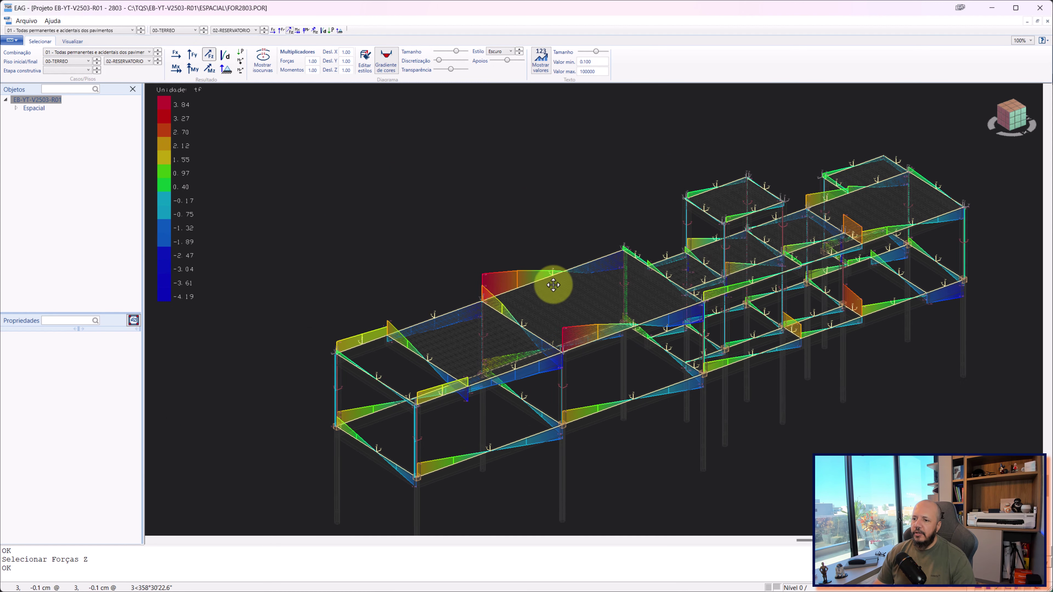
pyautogui.scroll(5, 546, 266)
pyautogui.scroll(3, 526, 242)
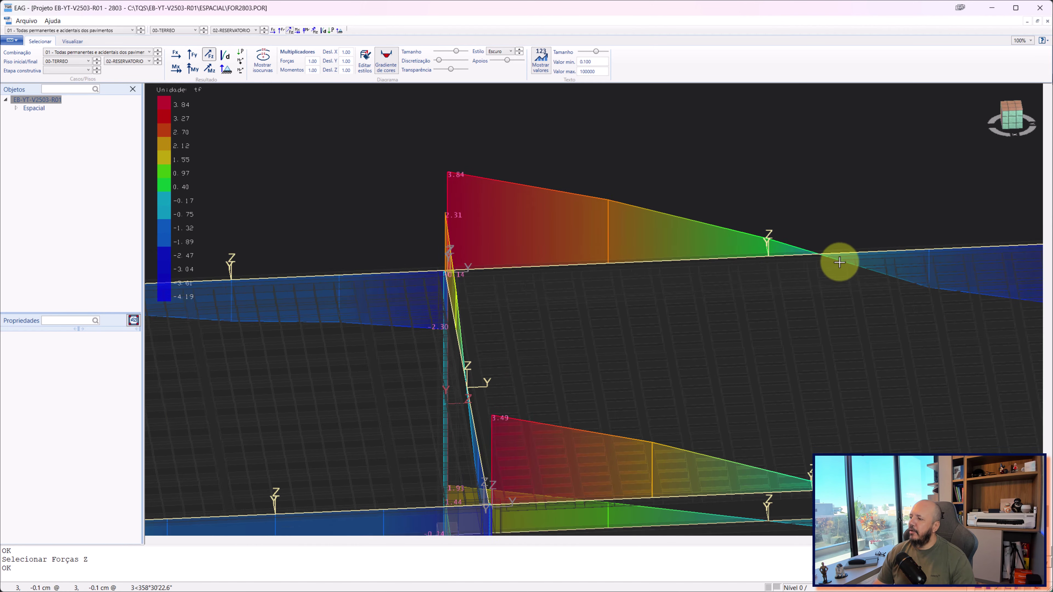
pyautogui.moveTo(839, 260); pyautogui.dragTo(231, 299, button='middle')
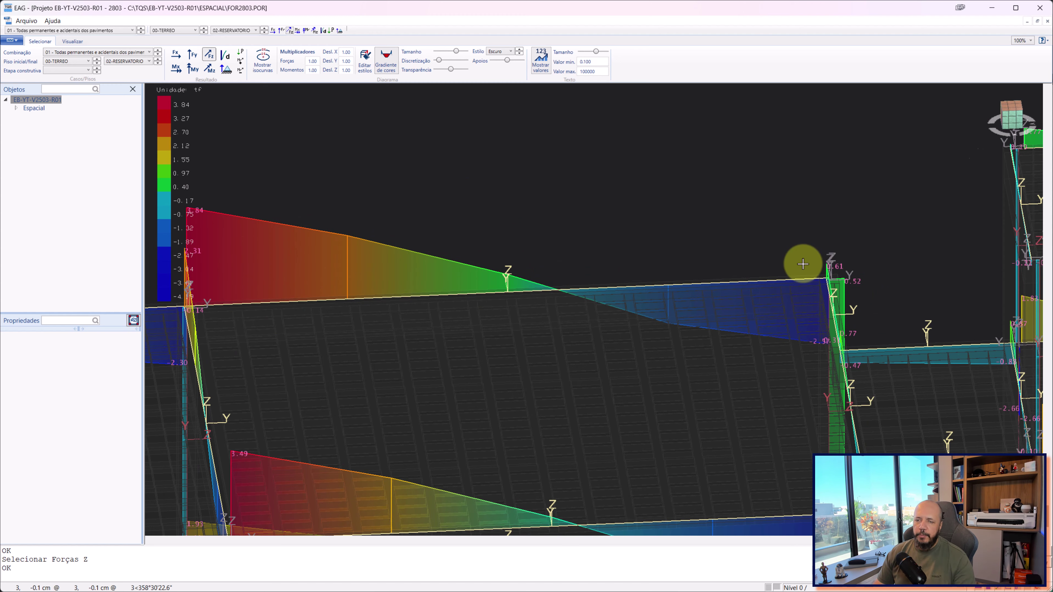
pyautogui.scroll(-3, 803, 264)
pyautogui.scroll(-3, 745, 270)
pyautogui.scroll(-2, 731, 266)
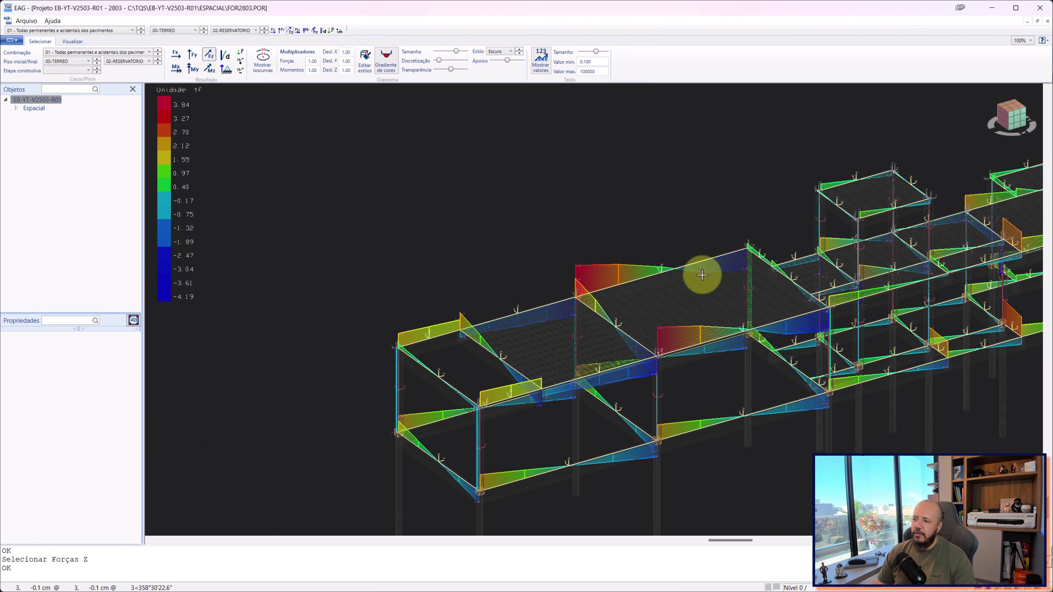
# Step: Orbit and zoom the frame to read the Fz values on the beams
pyautogui.moveTo(702, 275)
pyautogui.mouseDown(button='middle')
pyautogui.moveTo(684, 295)
pyautogui.moveTo(644, 303)
pyautogui.moveTo(655, 264)
pyautogui.mouseUp(button='middle')
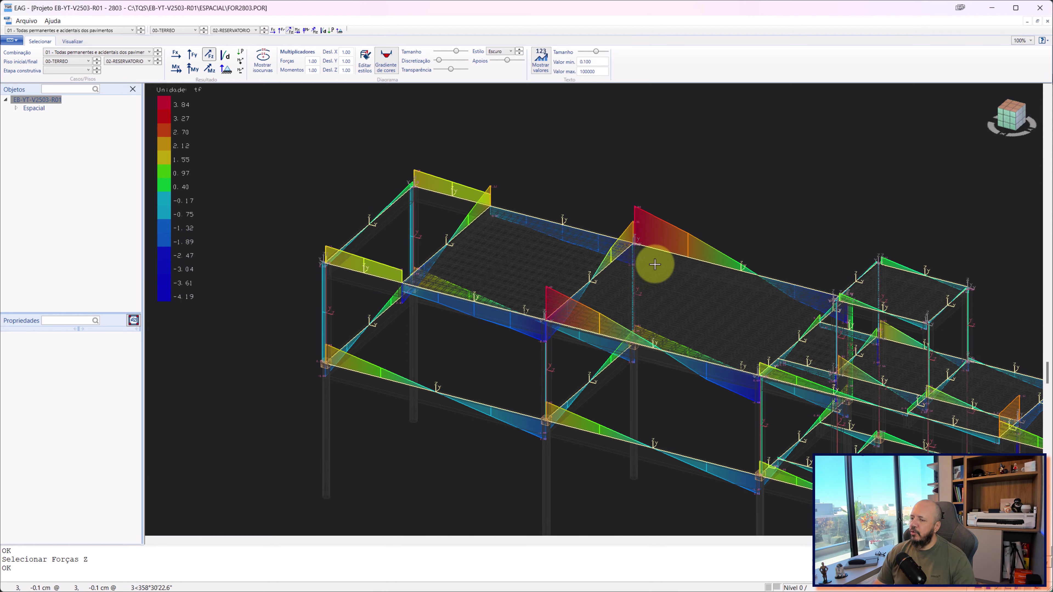
pyautogui.scroll(2, 655, 255)
pyautogui.scroll(2, 639, 231)
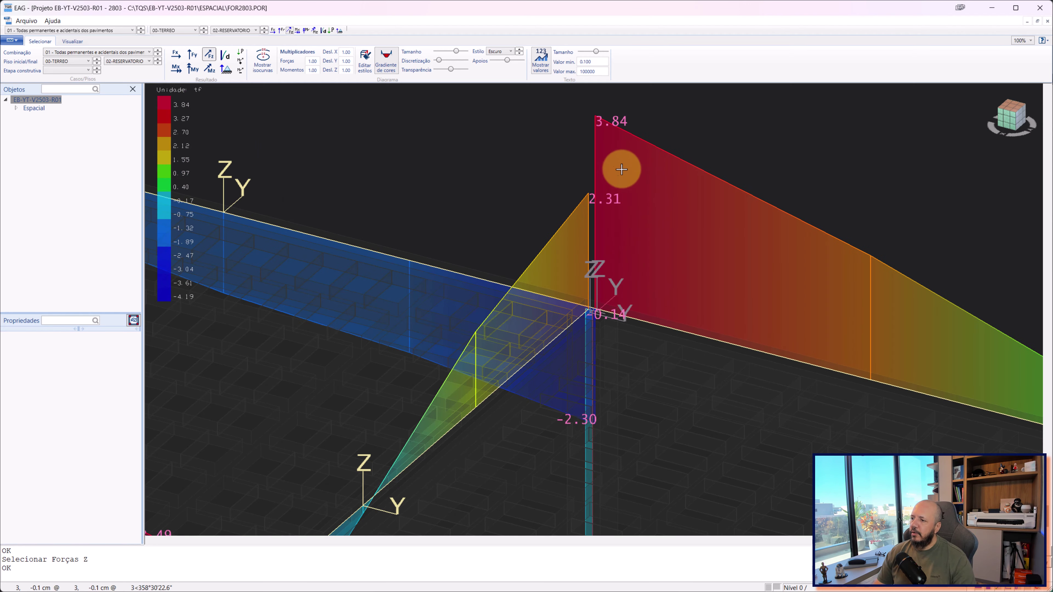
pyautogui.scroll(-1, 621, 132)
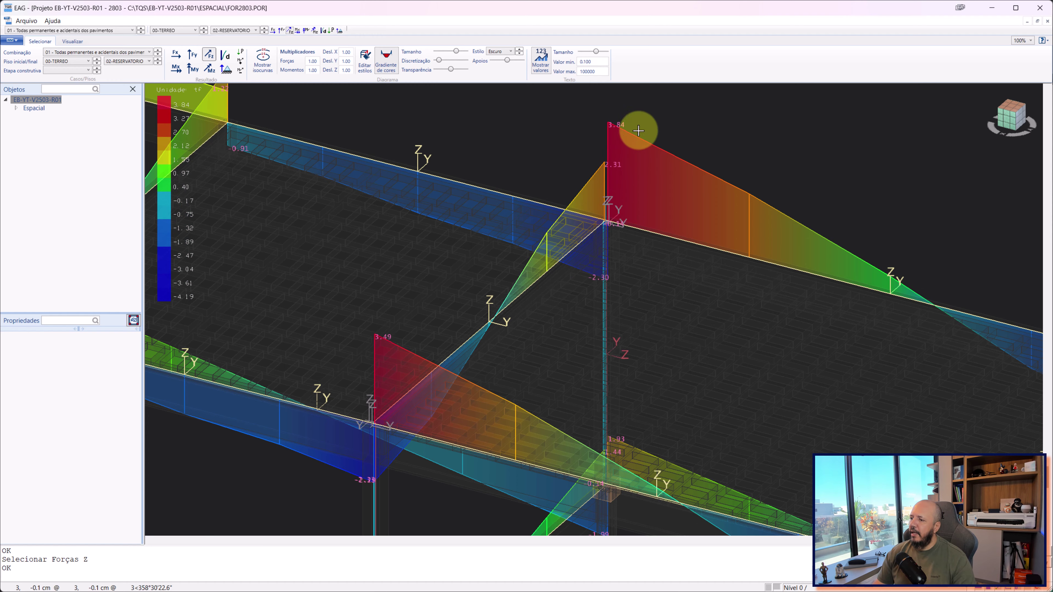
pyautogui.scroll(-2, 646, 183)
pyautogui.scroll(2, 653, 195)
pyautogui.scroll(2, 634, 170)
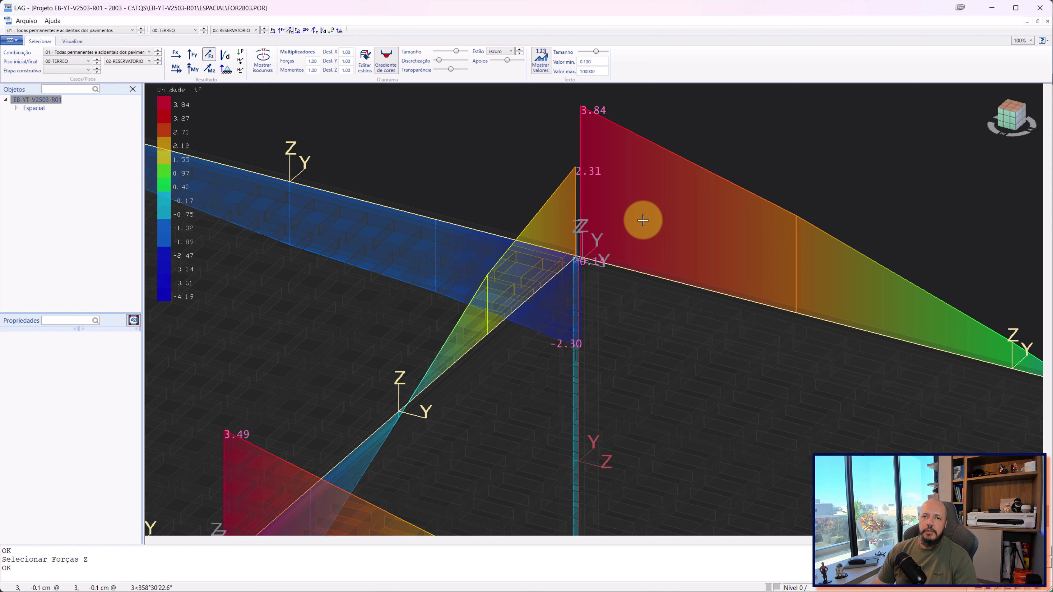
pyautogui.scroll(-1, 647, 219)
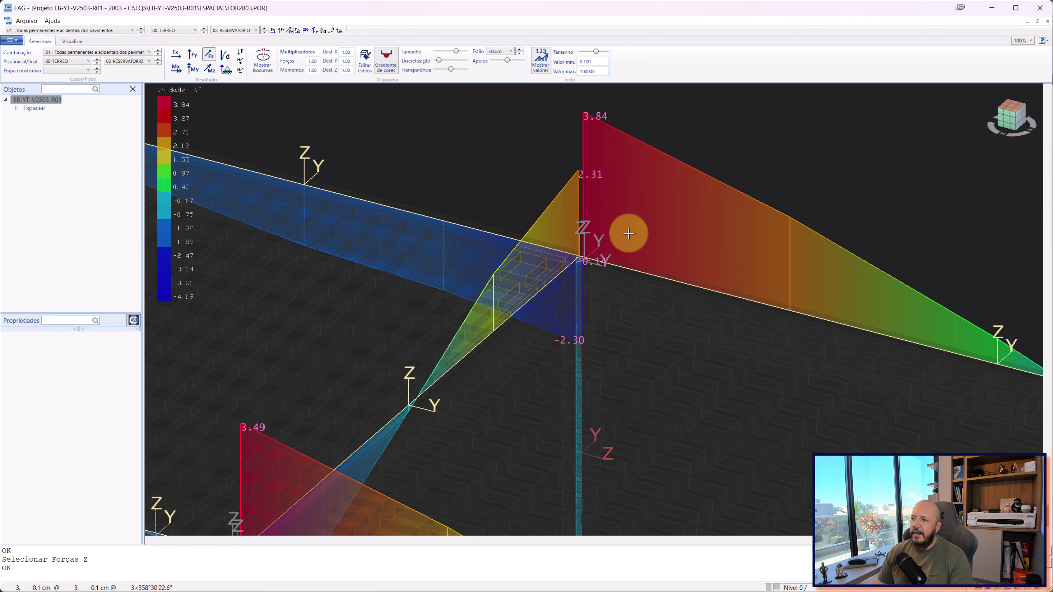
pyautogui.scroll(-3, 616, 195)
pyautogui.scroll(-1, 622, 220)
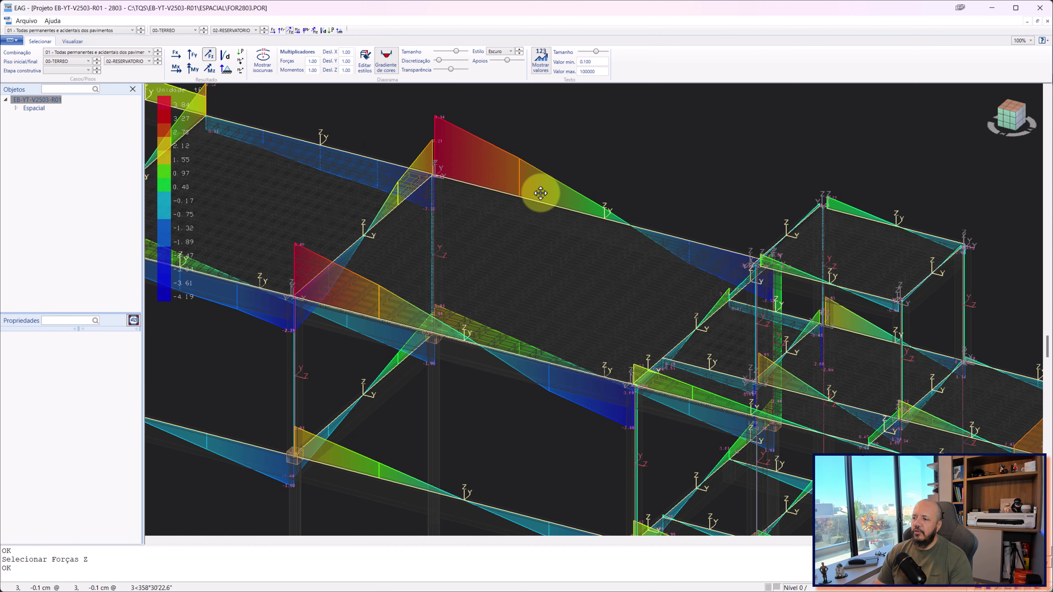
pyautogui.scroll(-3, 536, 207)
pyautogui.moveTo(536, 207)
pyautogui.mouseDown(button='middle')
pyautogui.moveTo(565, 223)
pyautogui.moveTo(647, 219)
pyautogui.moveTo(682, 254)
pyautogui.mouseUp(button='middle')
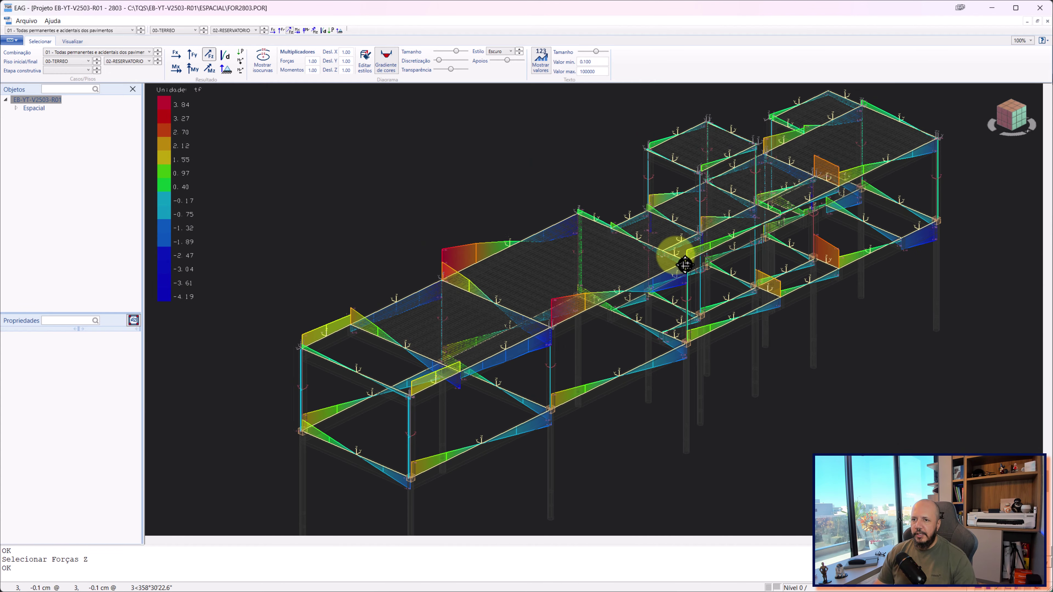
# Step: Show the Fx axial force diagram, scaled -0.21 to 8.74 tf
pyautogui.click(180, 59)
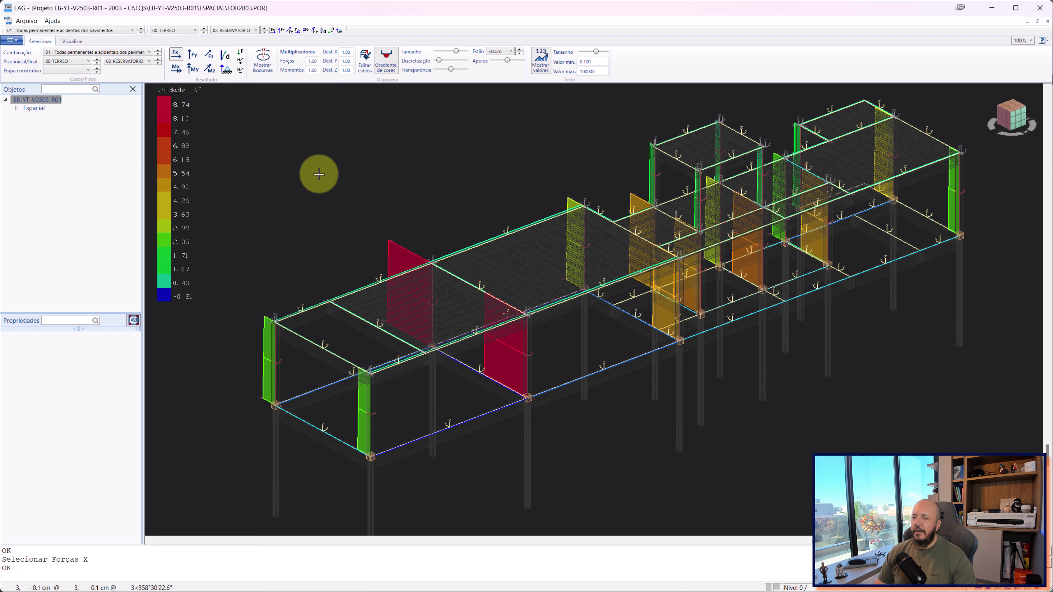
pyautogui.scroll(3, 307, 290)
pyautogui.scroll(3, 277, 352)
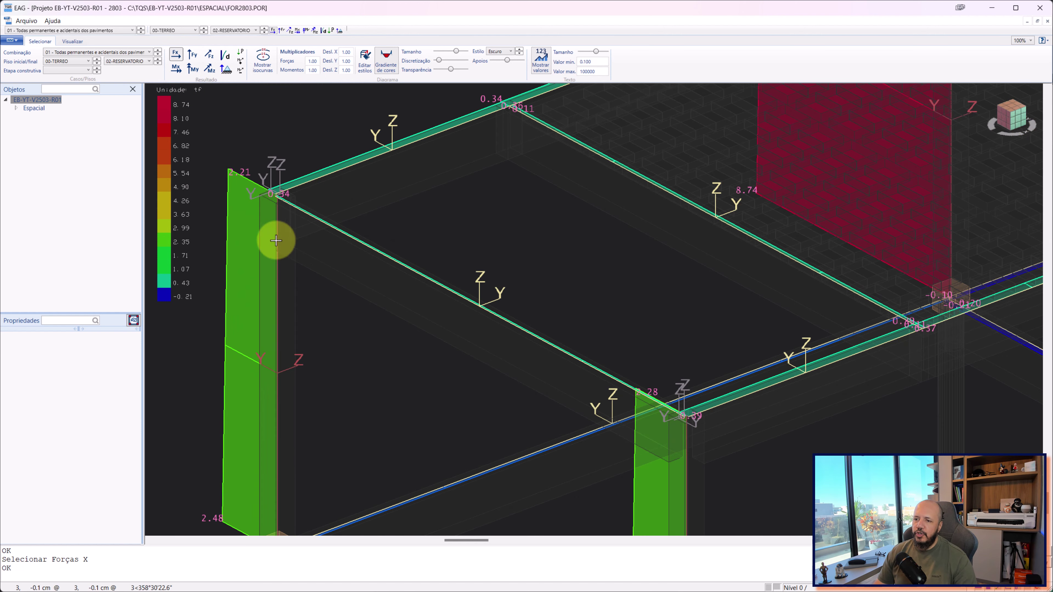
pyautogui.scroll(1, 267, 398)
pyautogui.scroll(3, 266, 361)
pyautogui.scroll(-2, 245, 347)
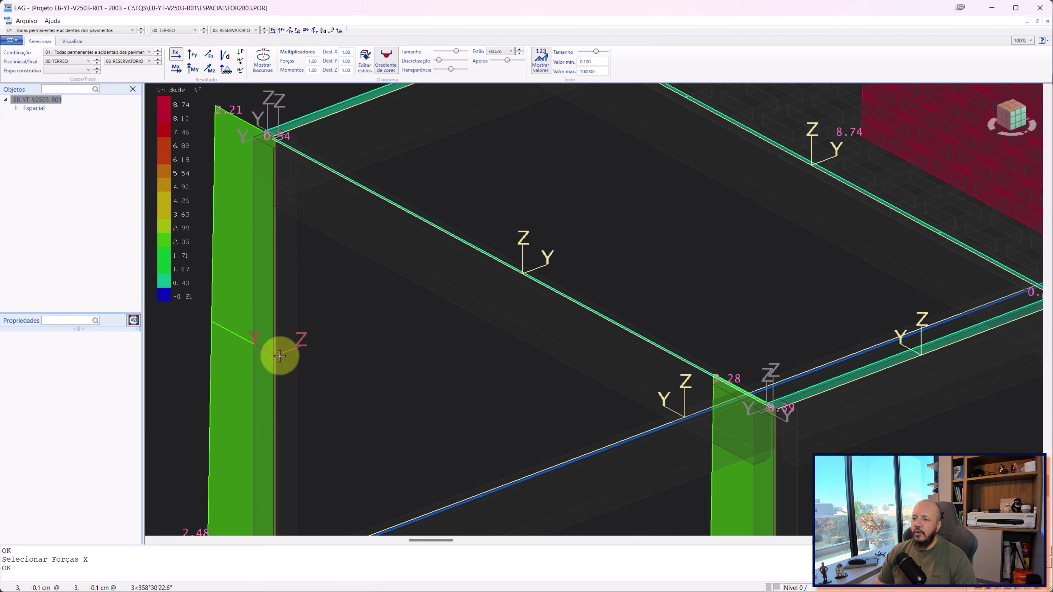
pyautogui.scroll(-3, 282, 334)
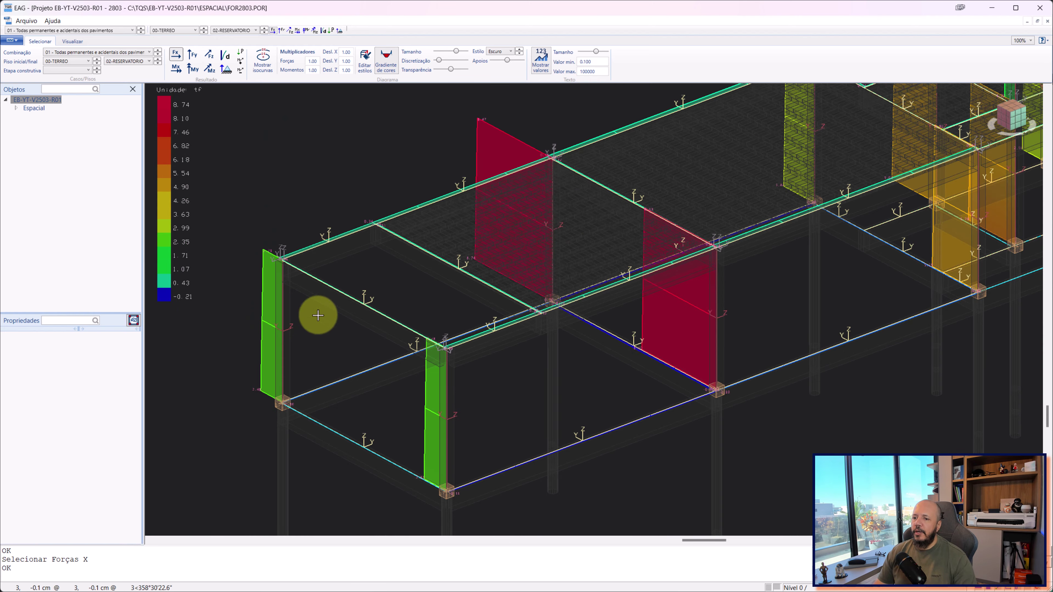
# Step: Pan out across several frames and red wall panels to compare Fx values
pyautogui.moveTo(317, 313); pyautogui.dragTo(416, 323, button='middle')
pyautogui.scroll(-2, 415, 318)
pyautogui.scroll(-1, 529, 305)
pyautogui.scroll(2, 501, 264)
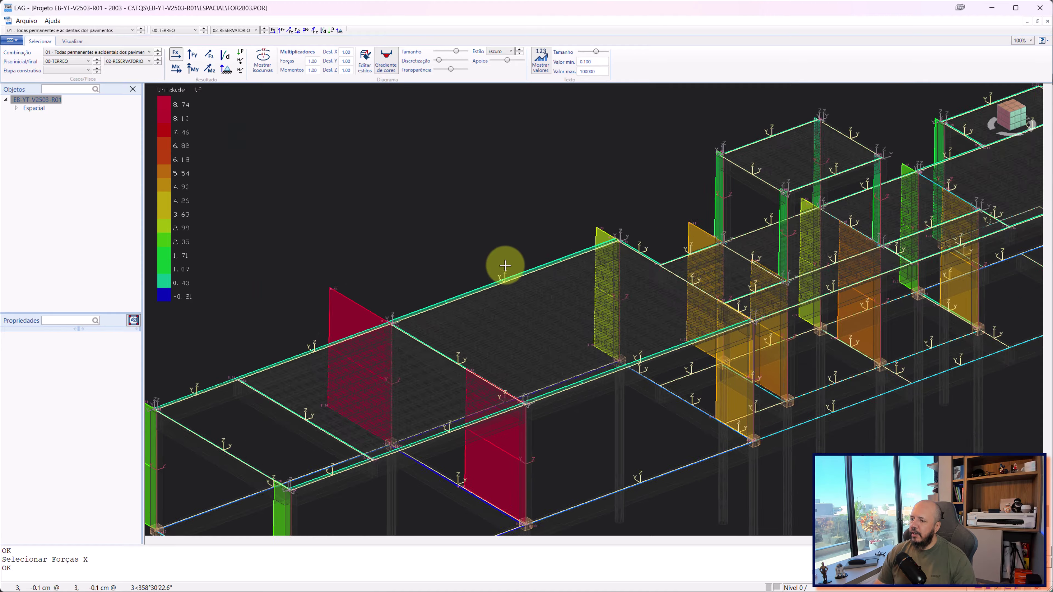
pyautogui.scroll(3, 490, 307)
pyautogui.moveTo(490, 307); pyautogui.dragTo(729, 228, button='middle')
pyautogui.scroll(-2, 745, 228)
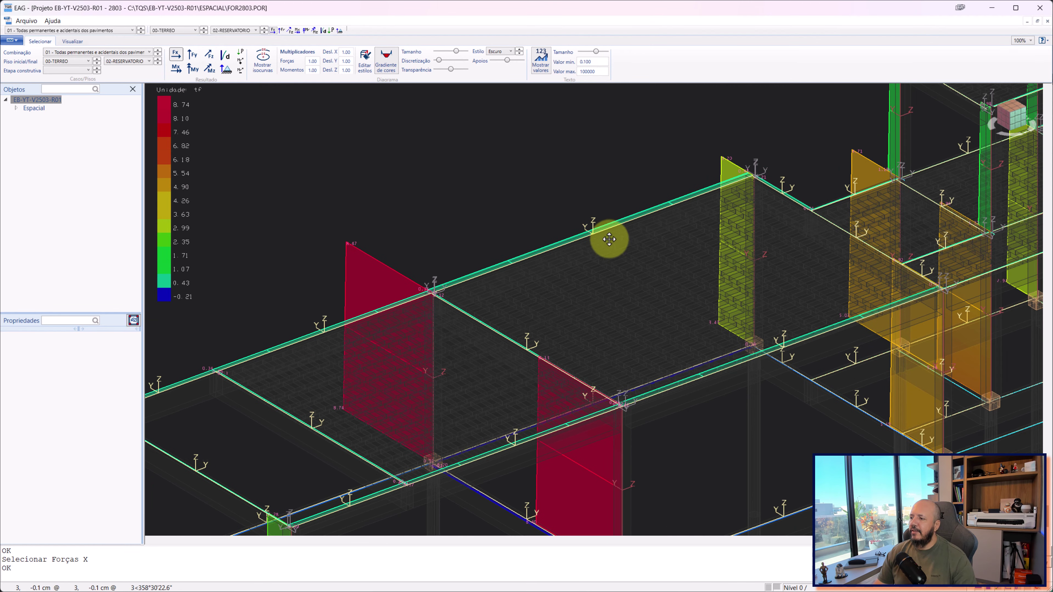
pyautogui.scroll(-1, 608, 237)
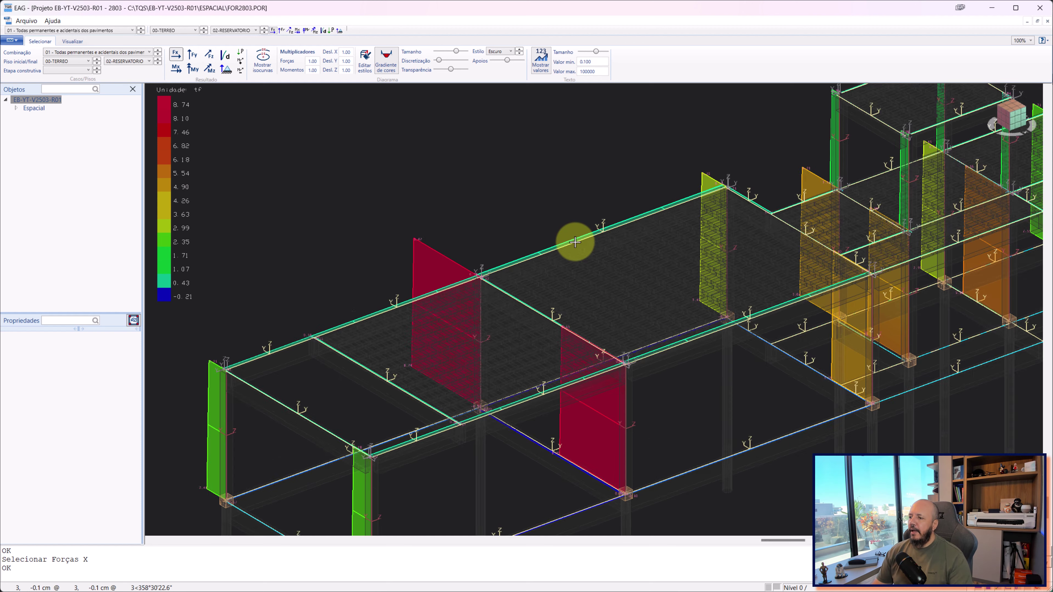
# Step: Zoom in and out on the columns and walls to read their Fx values
pyautogui.scroll(5, 574, 240)
pyautogui.scroll(-3, 576, 240)
pyautogui.scroll(-1, 582, 241)
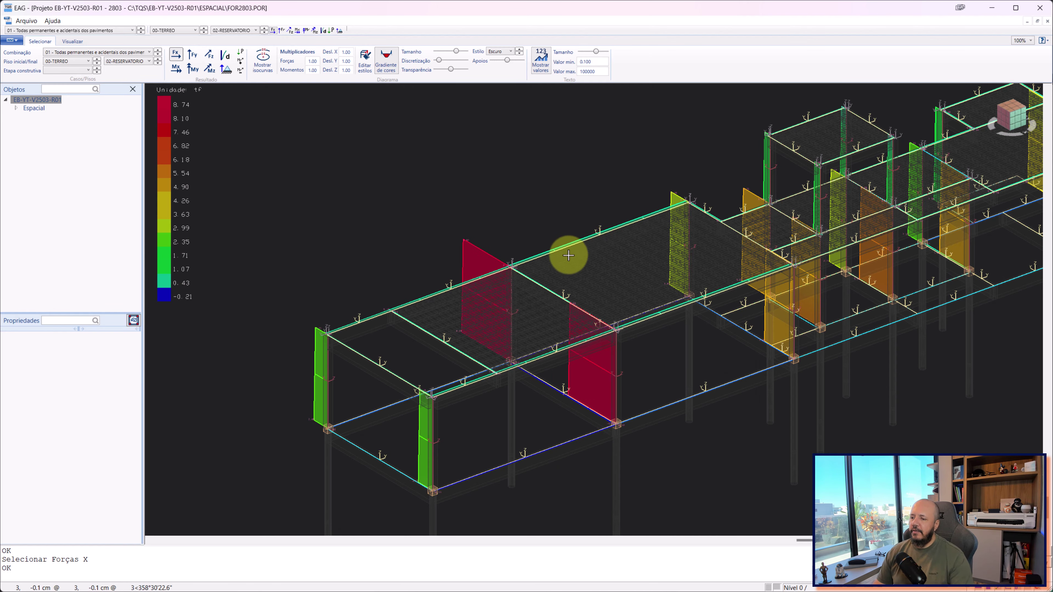
pyautogui.scroll(2, 489, 300)
pyautogui.scroll(3, 414, 298)
pyautogui.scroll(-1, 314, 339)
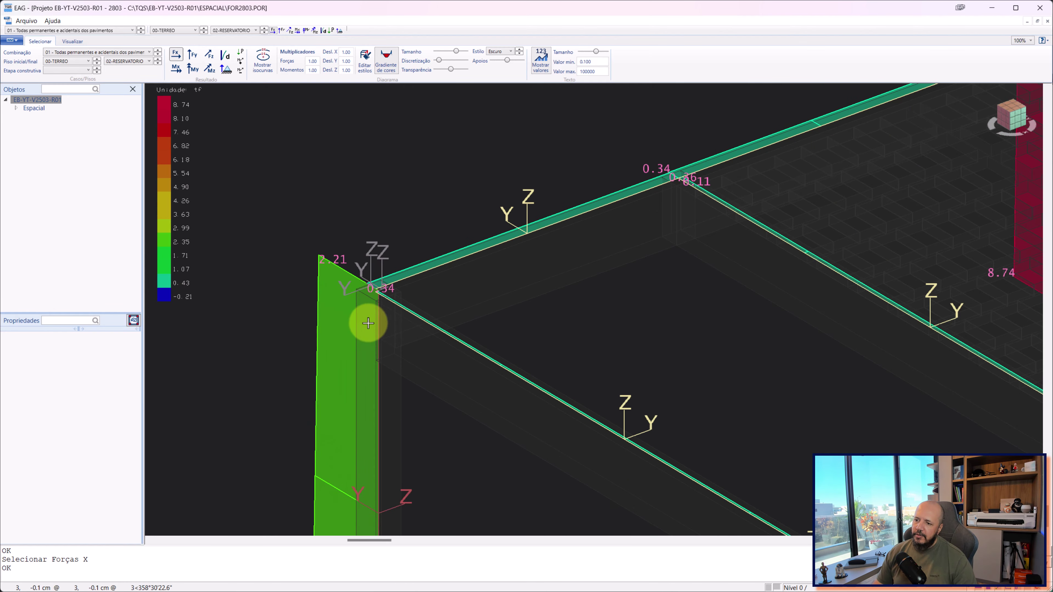
pyautogui.scroll(-3, 365, 322)
pyautogui.scroll(1, 425, 369)
pyautogui.scroll(3, 395, 294)
pyautogui.scroll(-3, 348, 367)
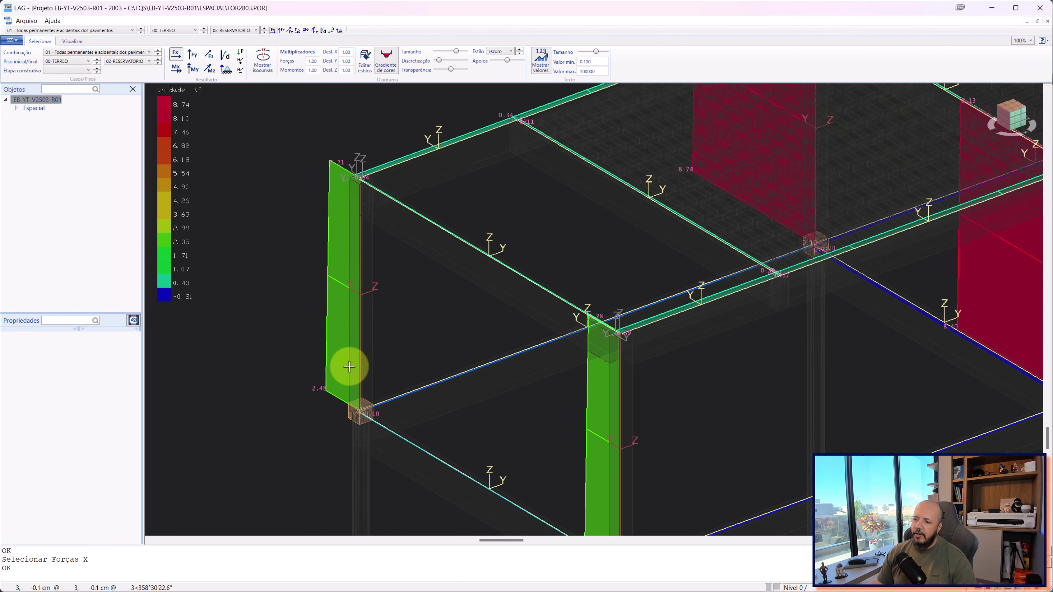
pyautogui.scroll(-2, 518, 403)
pyautogui.scroll(1, 497, 290)
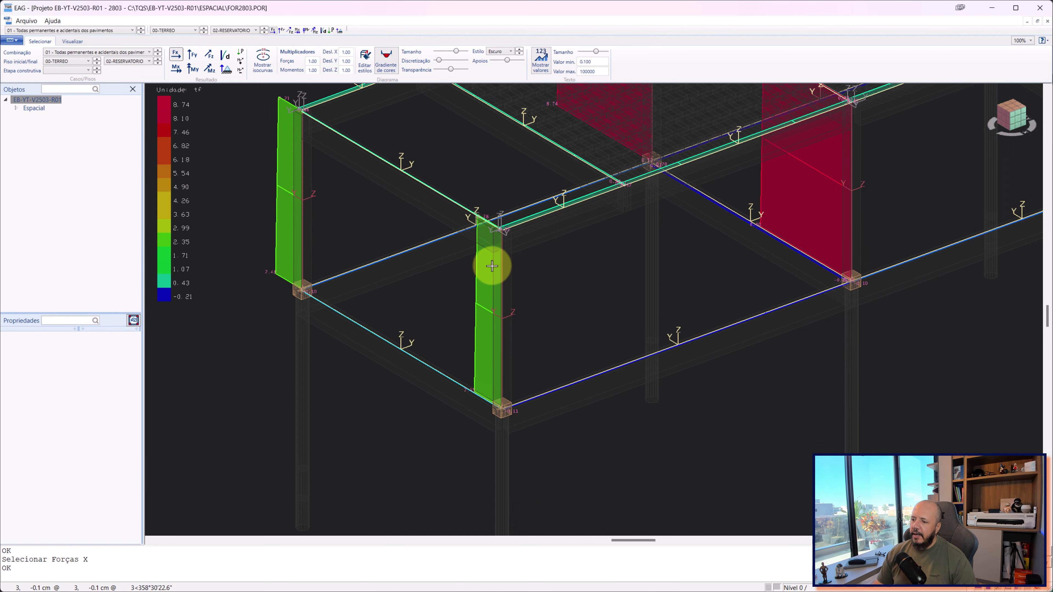
# Step: Select load combination 01 of all permanent and accidental loads
pyautogui.click(147, 51)
pyautogui.click(98, 74)
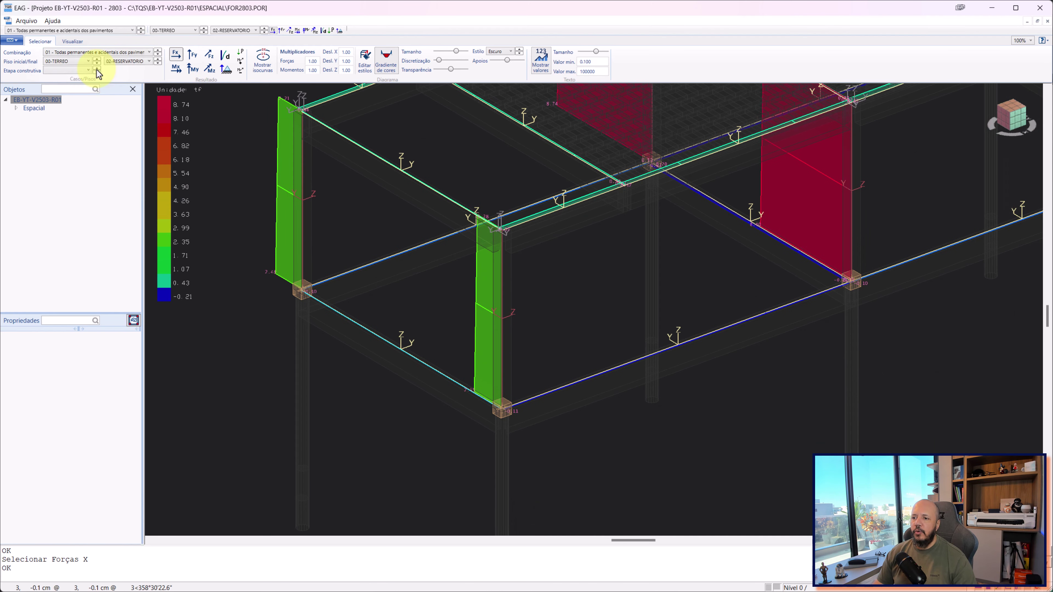
pyautogui.click(75, 52)
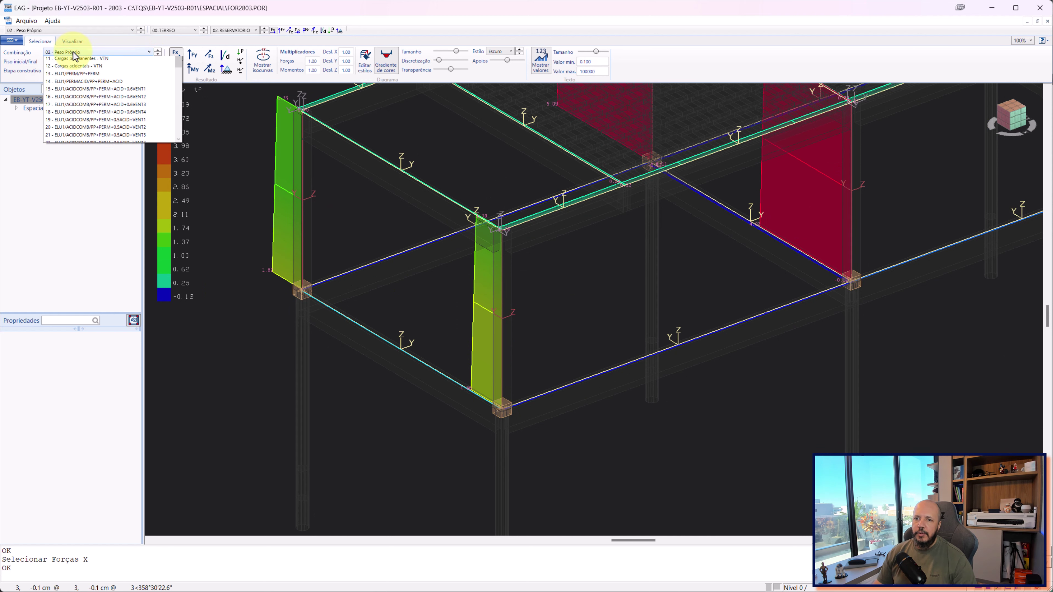
pyautogui.click(99, 61)
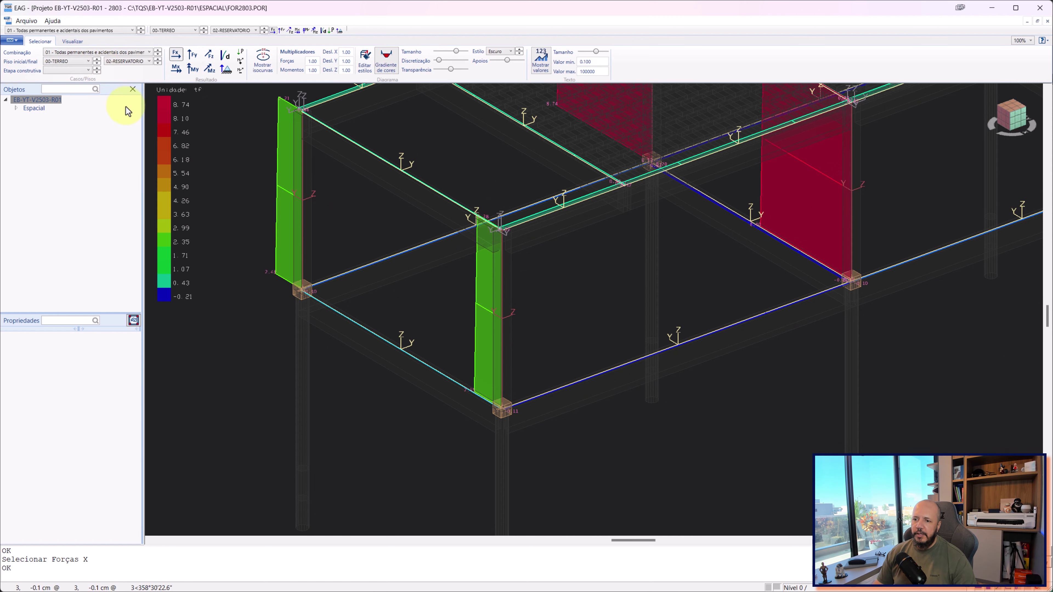
# Step: Switch the Fx diagram to combination 02 - Peso Próprio and scroll the list
pyautogui.click(94, 53)
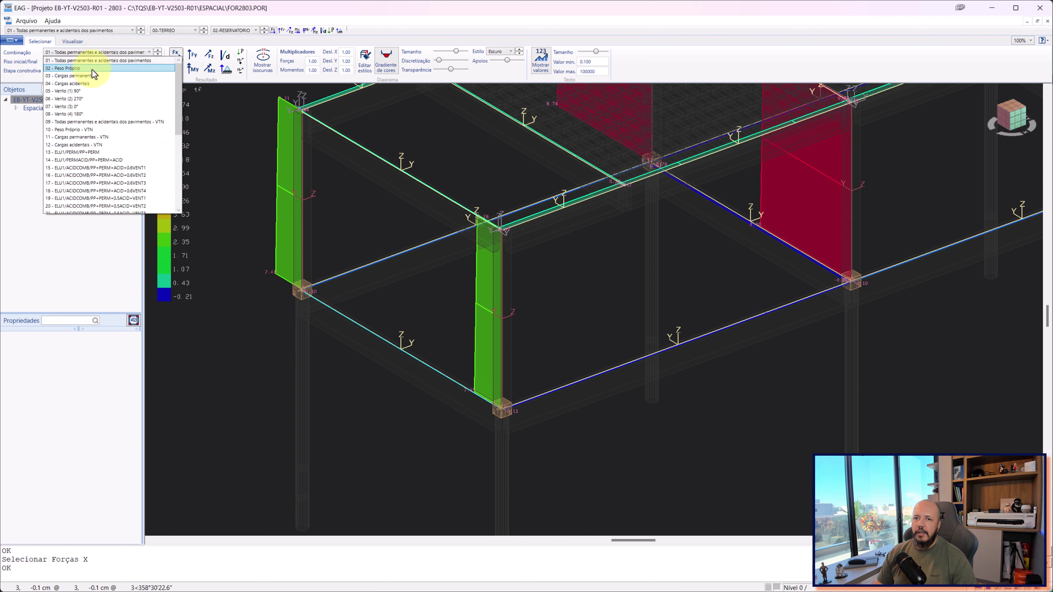
pyautogui.click(92, 70)
pyautogui.scroll(-2, 112, 145)
pyautogui.scroll(-2, 118, 187)
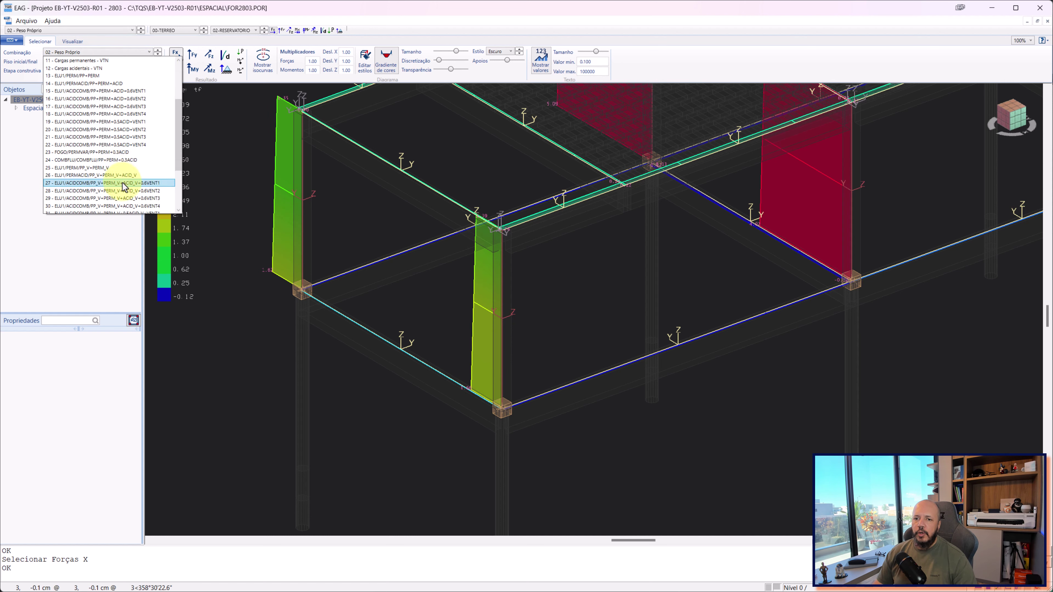
pyautogui.scroll(-2, 120, 181)
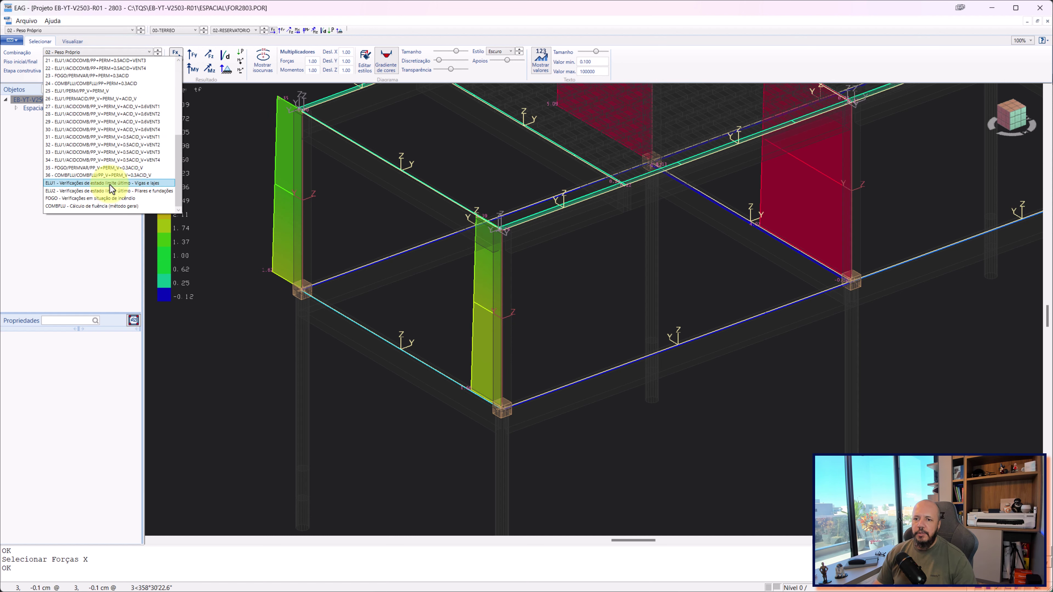
pyautogui.click(99, 192)
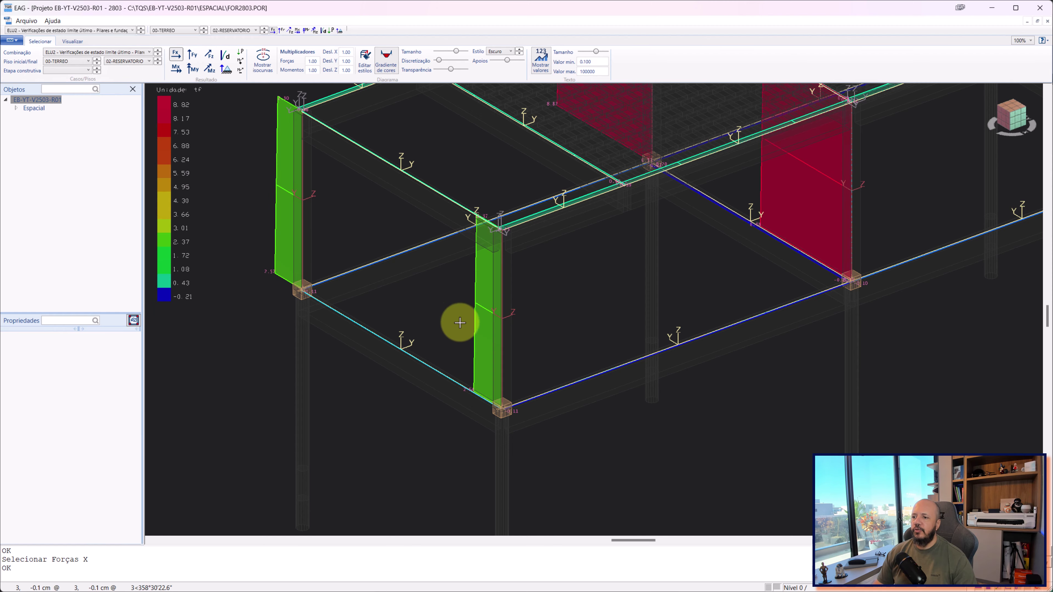
pyautogui.scroll(2, 448, 411)
pyautogui.scroll(-1, 483, 392)
pyautogui.scroll(-3, 483, 392)
pyautogui.scroll(-2, 536, 369)
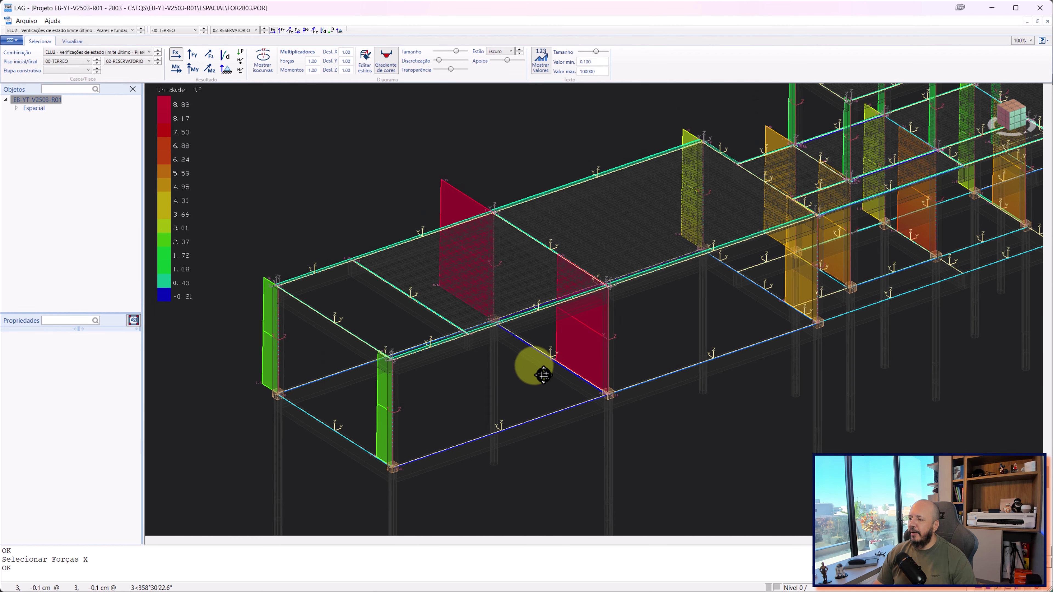
pyautogui.scroll(3, 584, 345)
pyautogui.scroll(3, 611, 343)
pyautogui.scroll(-2, 622, 361)
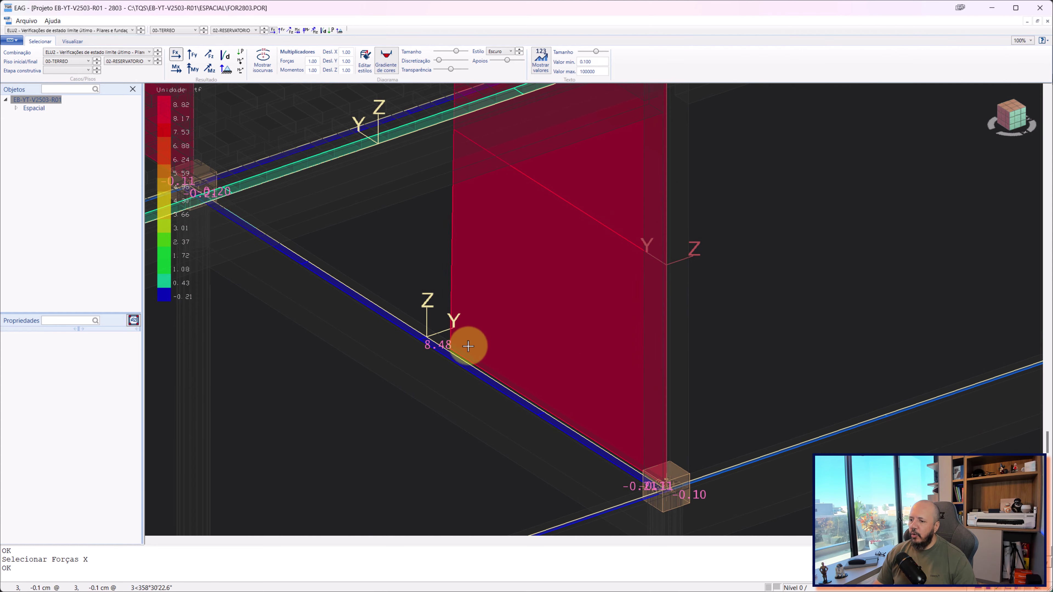
pyautogui.scroll(2, 460, 344)
pyautogui.scroll(-4, 427, 343)
pyautogui.scroll(3, 439, 350)
pyautogui.scroll(2, 461, 340)
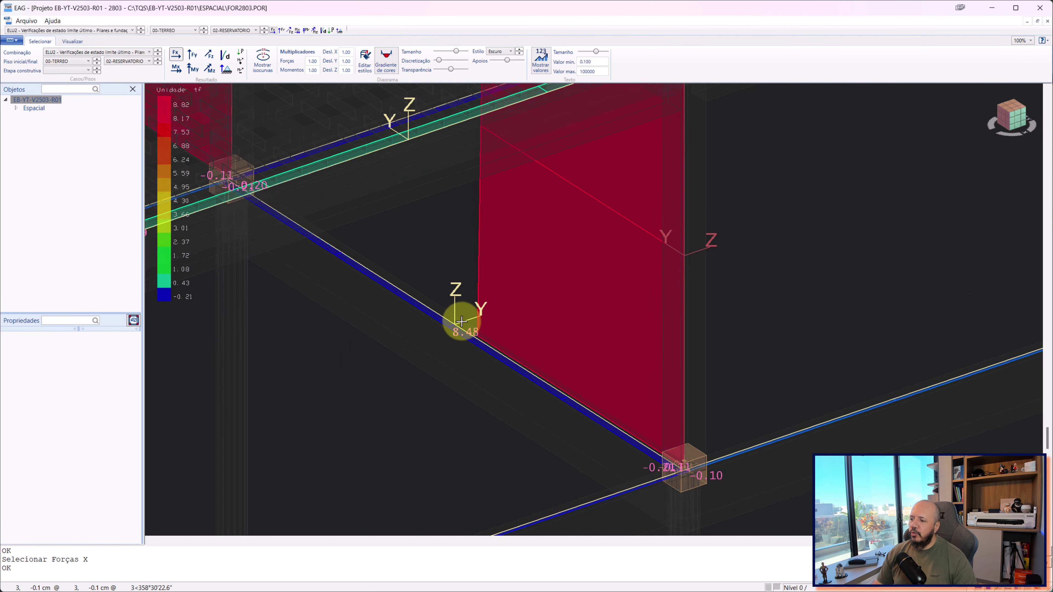
pyautogui.scroll(-5, 463, 315)
pyautogui.scroll(2, 498, 309)
pyautogui.scroll(3, 456, 290)
pyautogui.scroll(2, 535, 266)
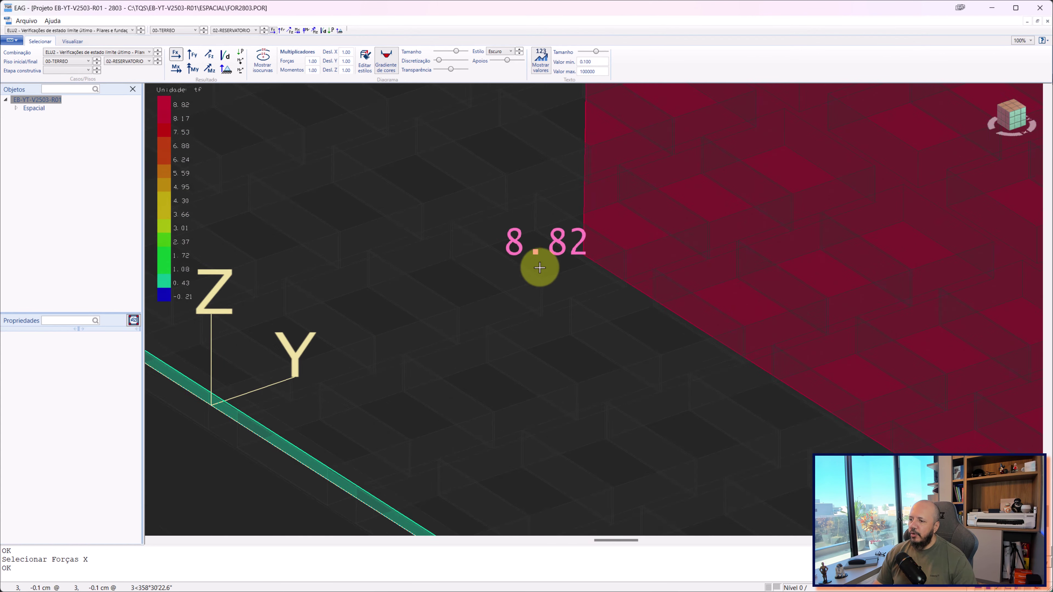
pyautogui.scroll(-3, 522, 249)
pyautogui.scroll(-2, 536, 259)
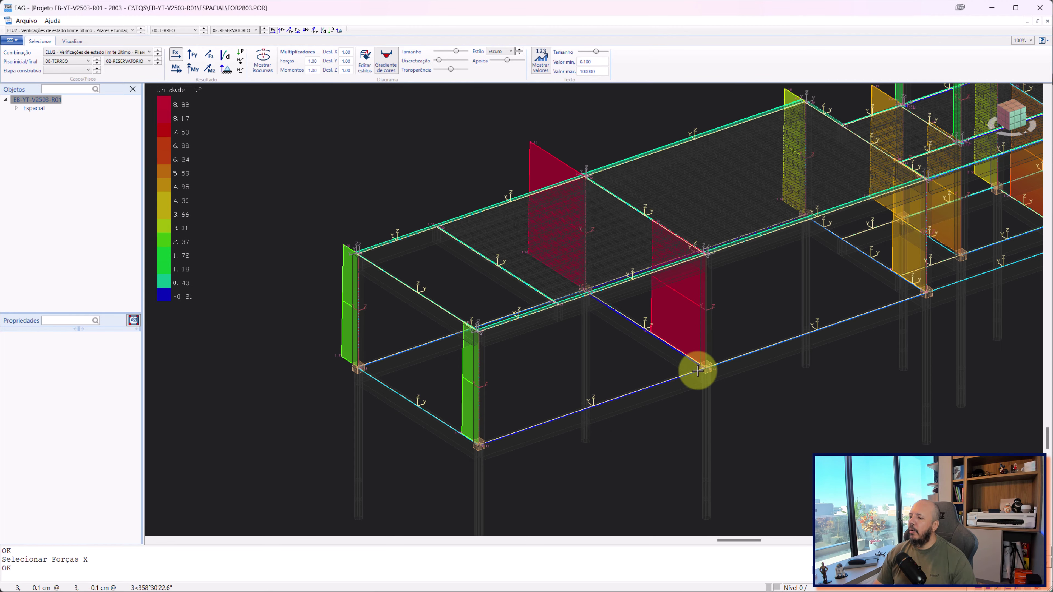
pyautogui.scroll(4, 708, 359)
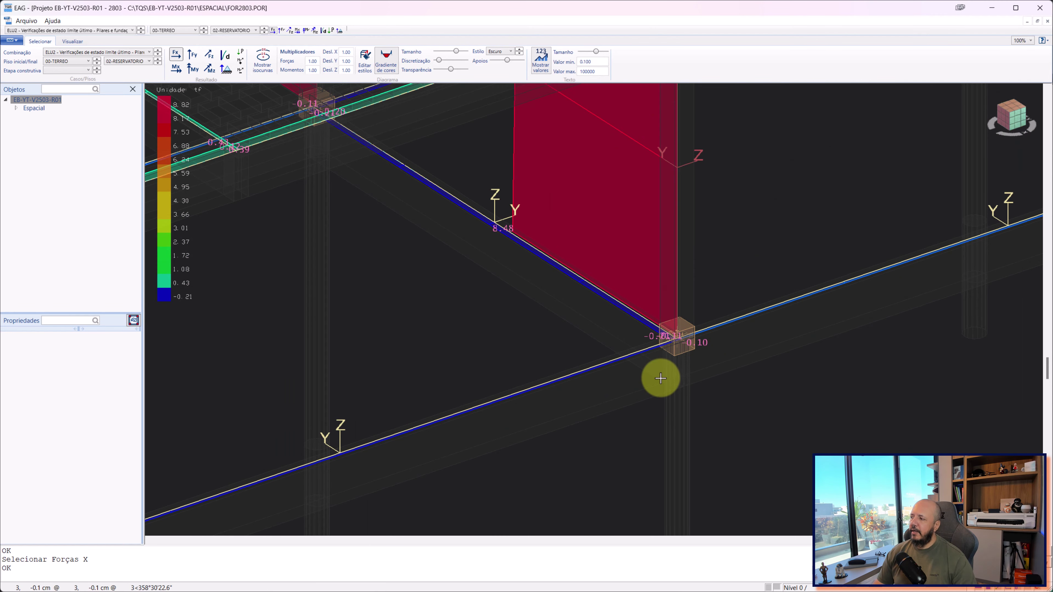
pyautogui.scroll(-4, 659, 382)
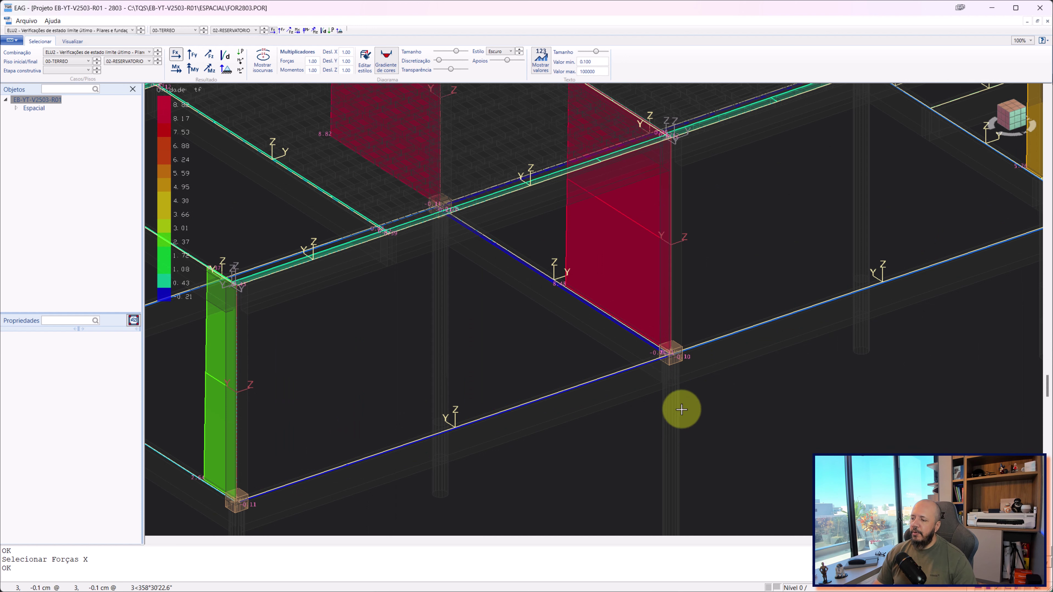
pyautogui.scroll(1, 664, 390)
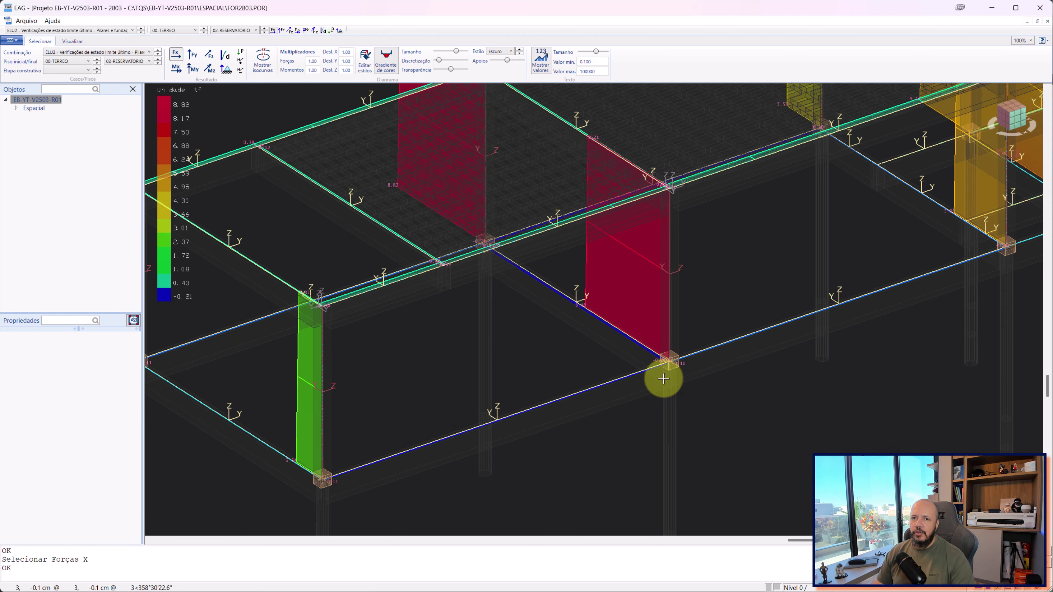
pyautogui.scroll(-4, 672, 328)
pyautogui.scroll(1, 663, 285)
pyautogui.moveTo(663, 284)
pyautogui.mouseDown(button='middle')
pyautogui.moveTo(611, 315)
pyautogui.moveTo(545, 311)
pyautogui.mouseUp(button='middle')
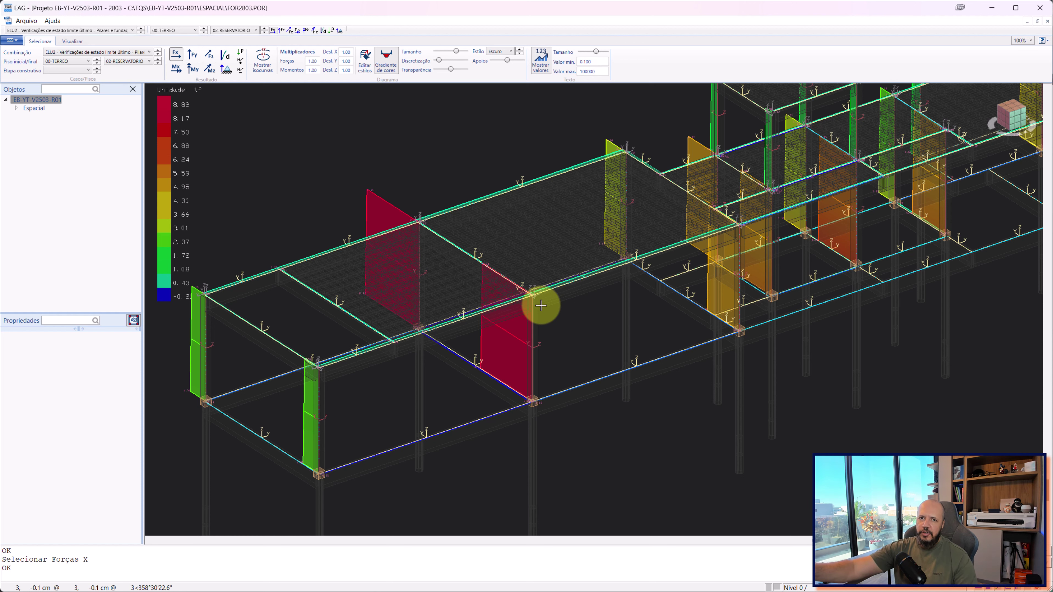
pyautogui.scroll(-3, 541, 306)
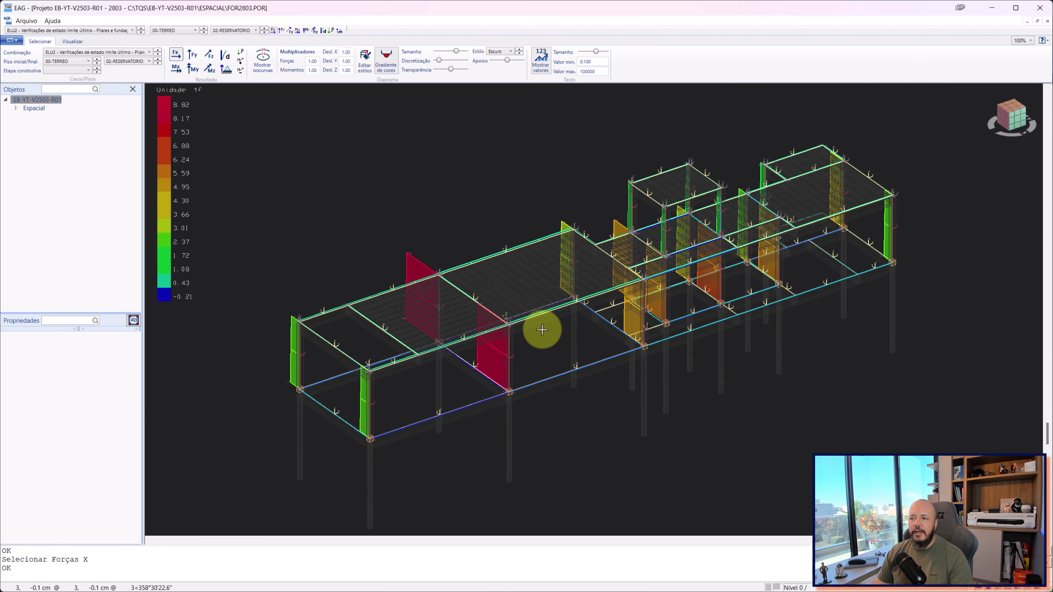
pyautogui.scroll(-2, 542, 334)
pyautogui.moveTo(543, 332); pyautogui.dragTo(572, 330, button='middle')
pyautogui.scroll(2, 547, 334)
pyautogui.scroll(3, 491, 324)
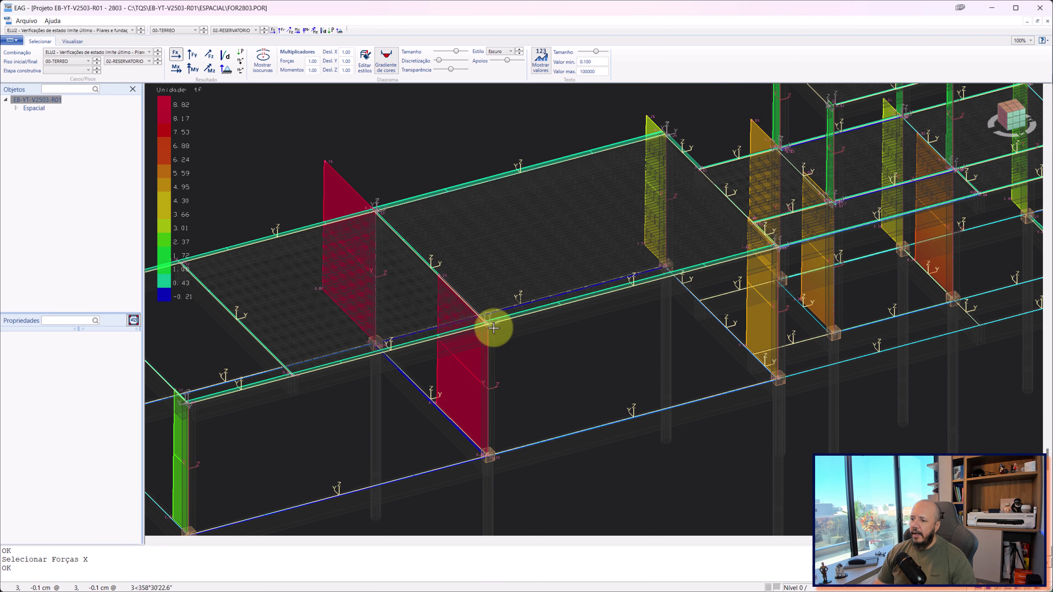
pyautogui.scroll(2, 417, 369)
pyautogui.scroll(-2, 417, 370)
pyautogui.scroll(-3, 440, 369)
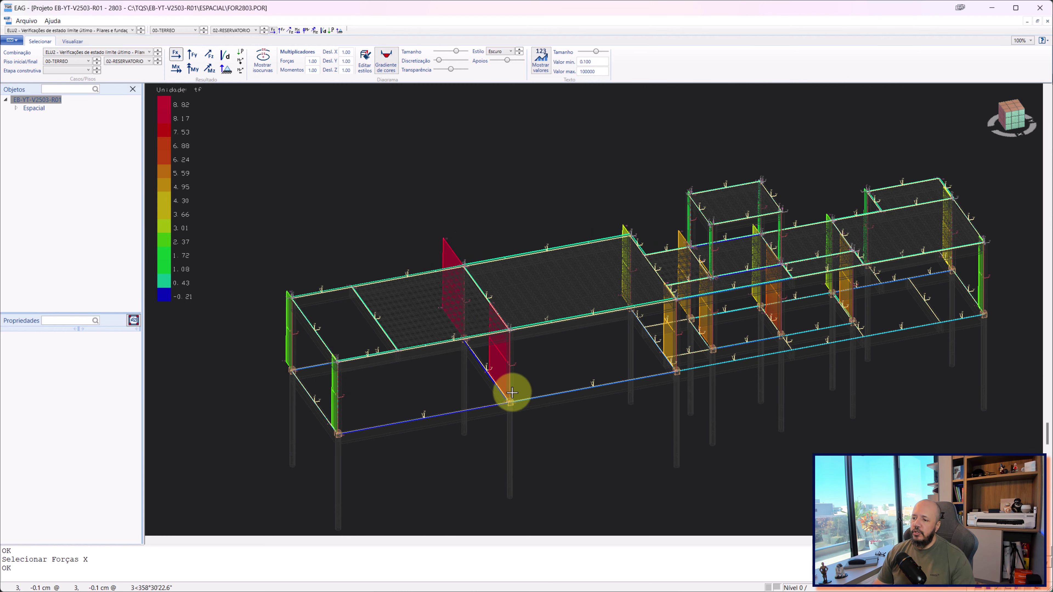
pyautogui.scroll(2, 510, 394)
pyautogui.scroll(2, 511, 396)
pyautogui.scroll(-2, 511, 394)
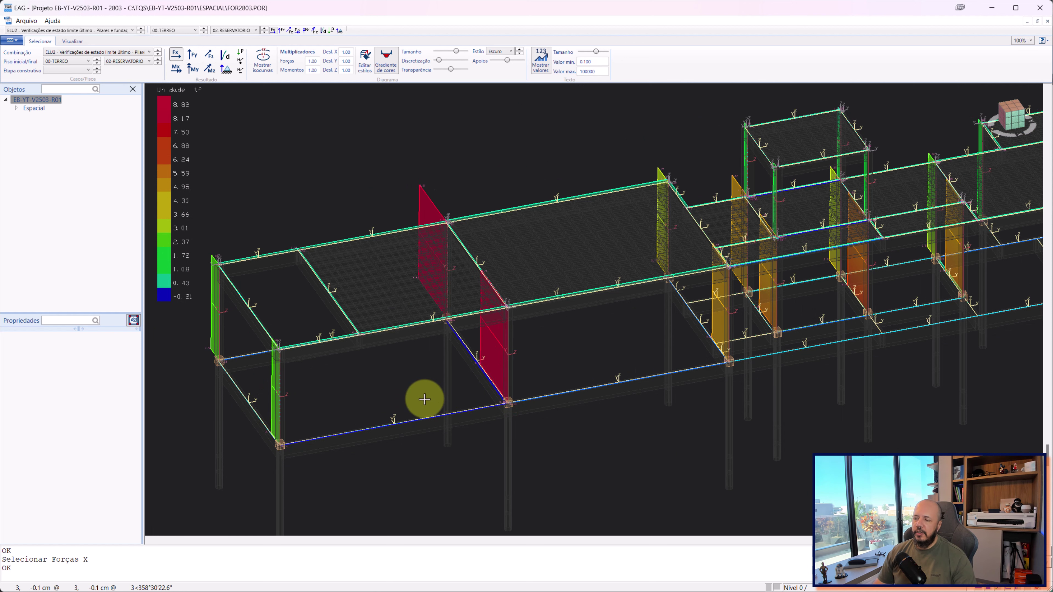
pyautogui.scroll(-3, 423, 400)
pyautogui.scroll(-1, 569, 367)
pyautogui.scroll(-1, 603, 373)
pyautogui.moveTo(604, 373); pyautogui.dragTo(591, 365, button='middle')
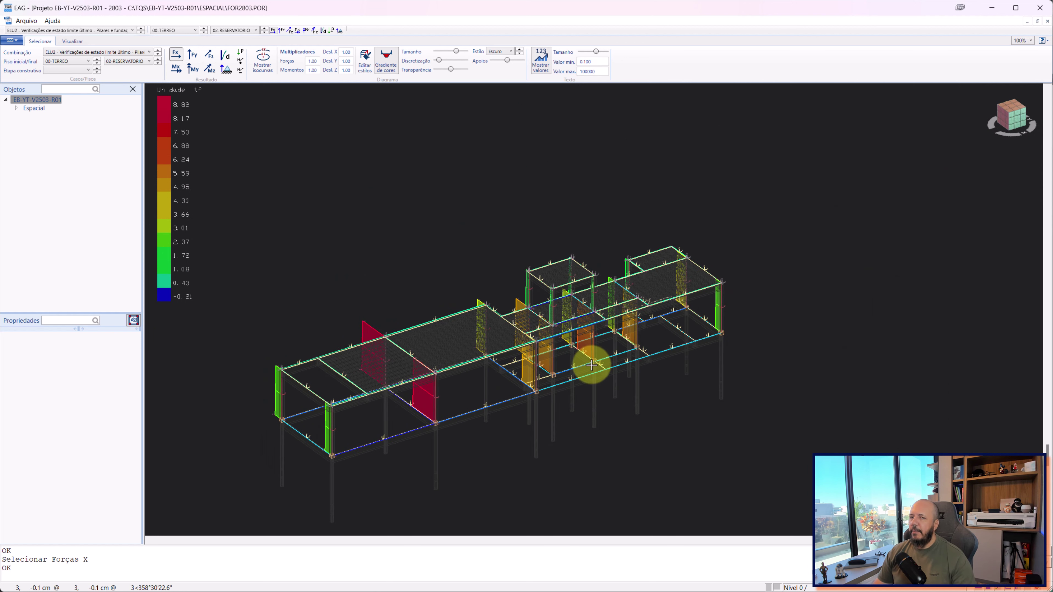
pyautogui.scroll(2, 590, 366)
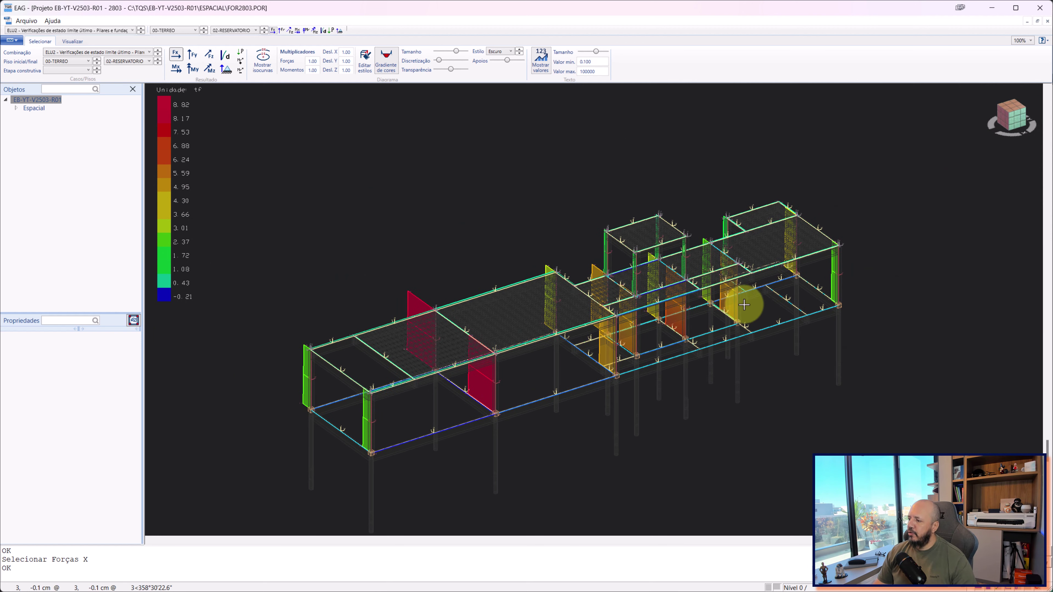
pyautogui.scroll(2, 837, 293)
pyautogui.scroll(1, 829, 303)
pyautogui.scroll(-5, 829, 303)
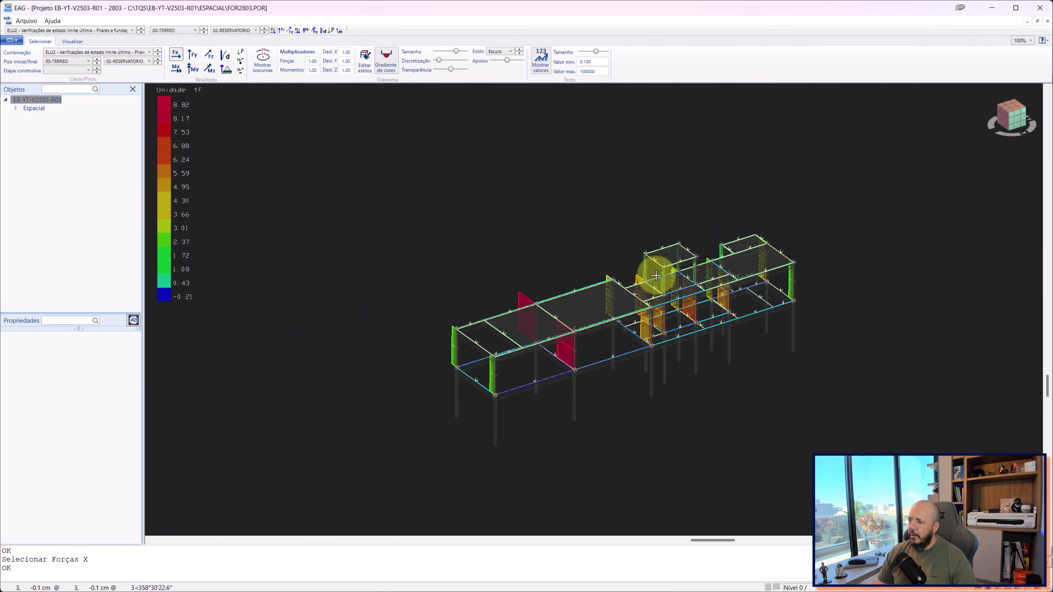
pyautogui.moveTo(573, 232); pyautogui.dragTo(622, 273, button='middle')
pyautogui.scroll(3, 634, 340)
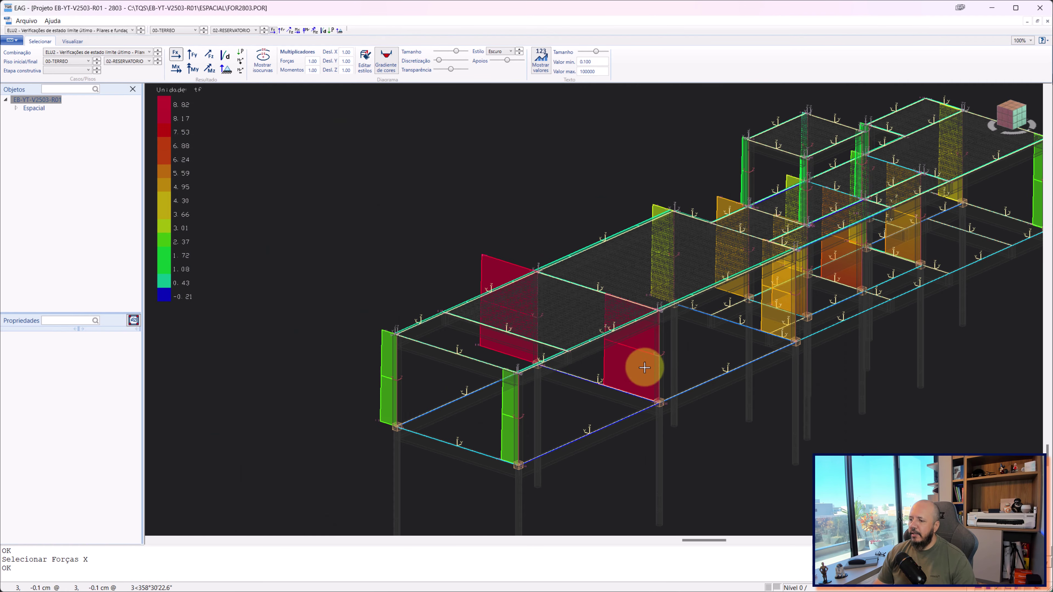
pyautogui.scroll(1, 622, 377)
pyautogui.scroll(-3, 622, 376)
pyautogui.scroll(-2, 595, 371)
pyautogui.moveTo(565, 336)
pyautogui.keyDown('shift'); pyautogui.mouseDown(button='middle')
pyautogui.moveTo(545, 371)
pyautogui.moveTo(544, 351)
pyautogui.mouseUp(button='middle'); pyautogui.keyUp('shift')
pyautogui.scroll(3, 544, 351)
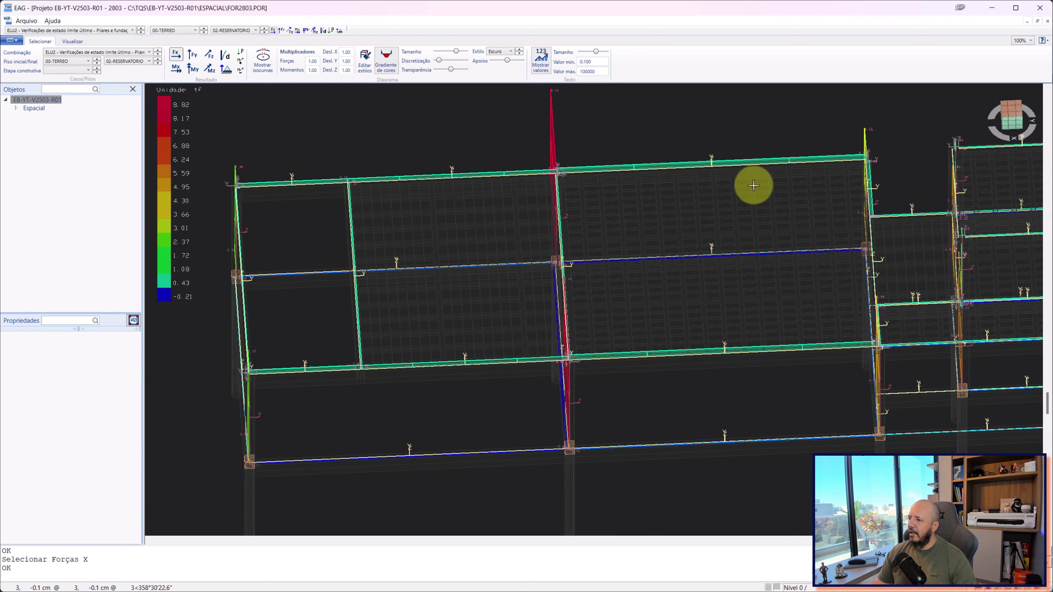
pyautogui.moveTo(859, 160)
pyautogui.keyDown('shift'); pyautogui.mouseDown(button='middle')
pyautogui.moveTo(865, 270)
pyautogui.moveTo(851, 182)
pyautogui.mouseUp(button='middle'); pyautogui.keyUp('shift')
pyautogui.scroll(-3, 776, 236)
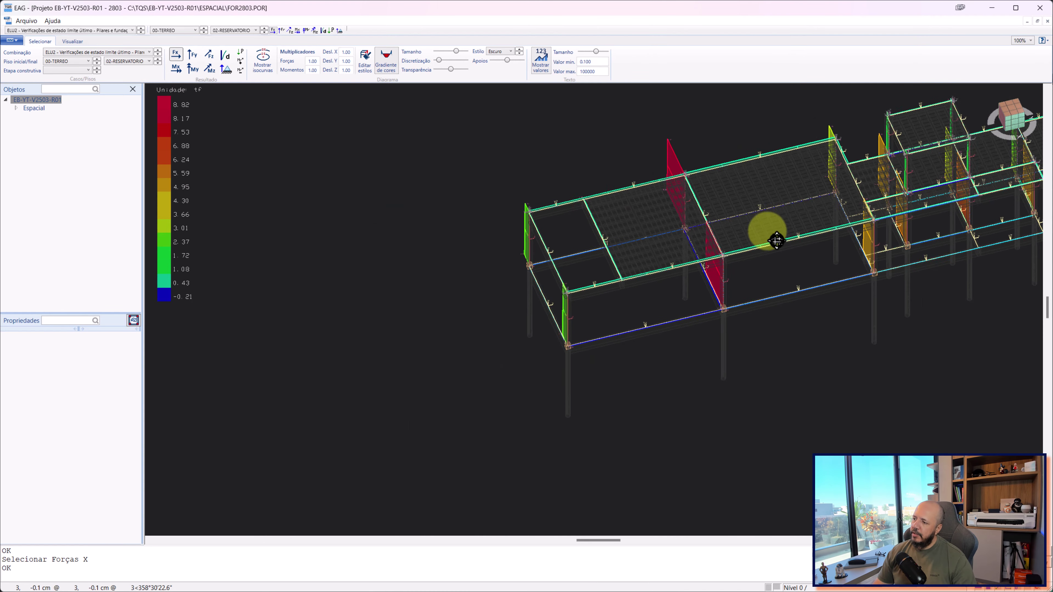
pyautogui.moveTo(776, 235)
pyautogui.keyDown('shift'); pyautogui.mouseDown(button='middle')
pyautogui.moveTo(820, 217)
pyautogui.moveTo(581, 336)
pyautogui.mouseUp(button='middle'); pyautogui.keyUp('shift')
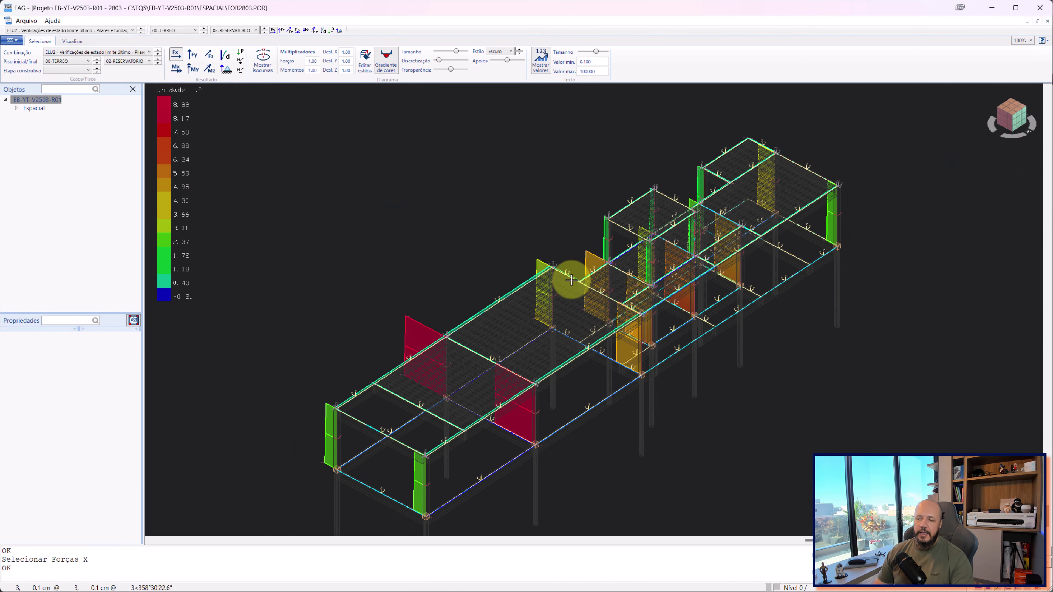
# Step: Toggle Barras de vigas off and on, then toggle the bars' local-axis symbols
pyautogui.click(82, 44)
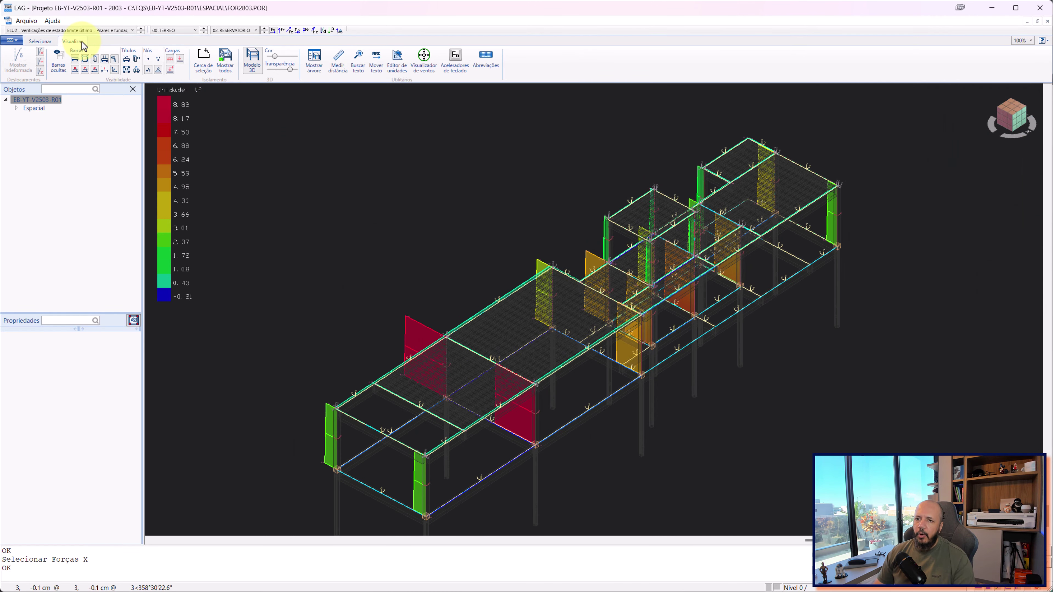
pyautogui.click(41, 42)
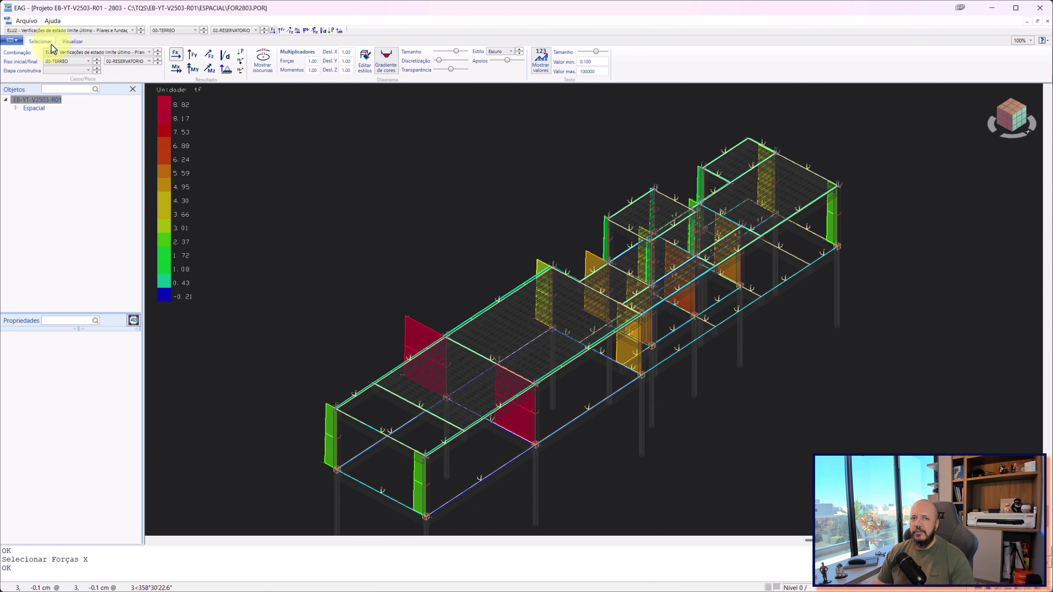
pyautogui.click(73, 43)
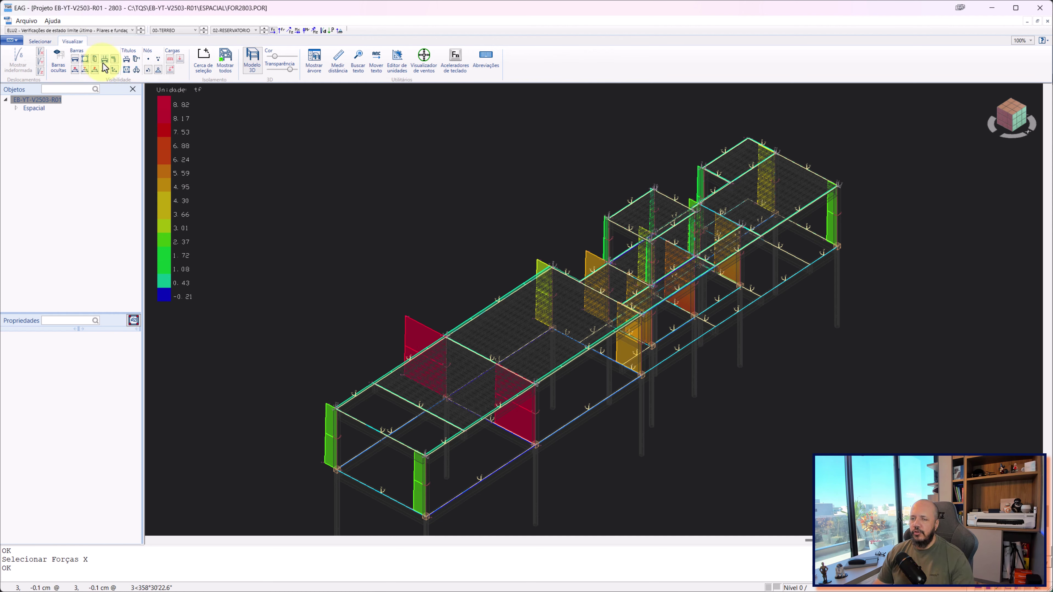
pyautogui.click(76, 60)
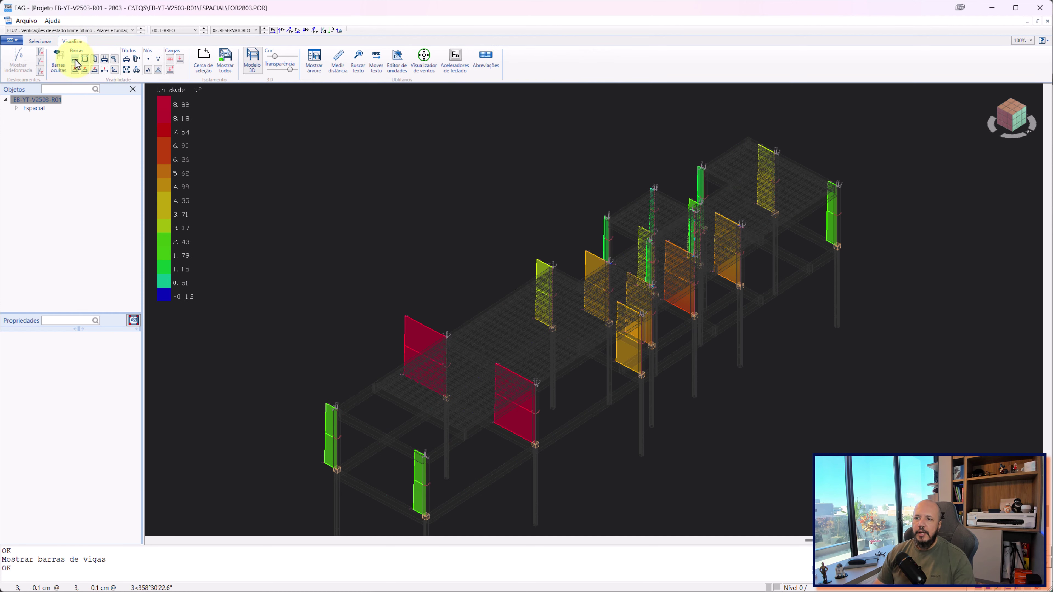
pyautogui.click(114, 71)
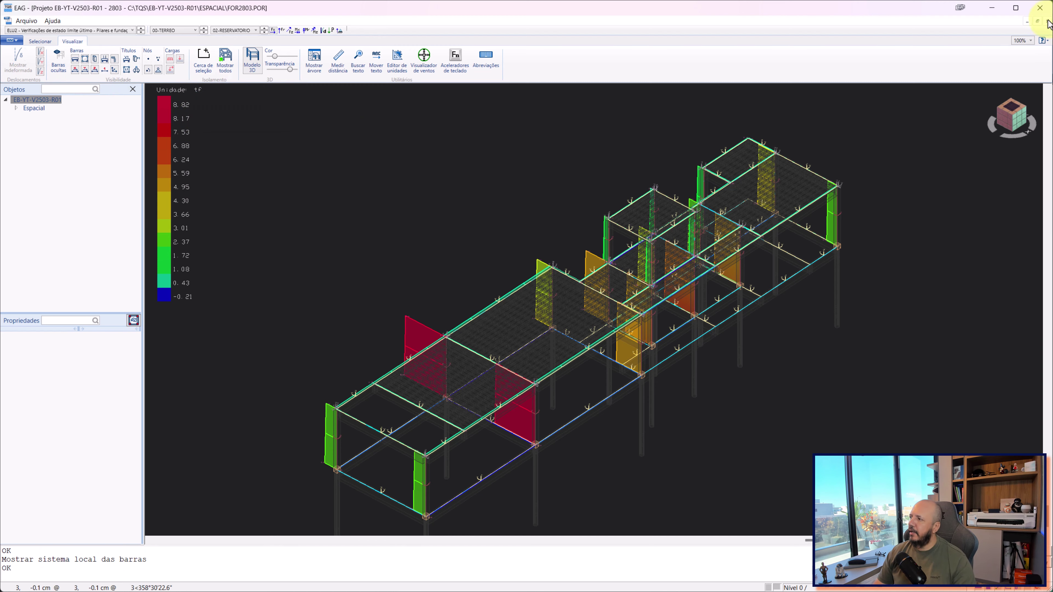
# Step: Close the frame viewer and open Modelo ELS (PORTELS.POR) from Pórtico Espacial
pyautogui.click(1042, 9)
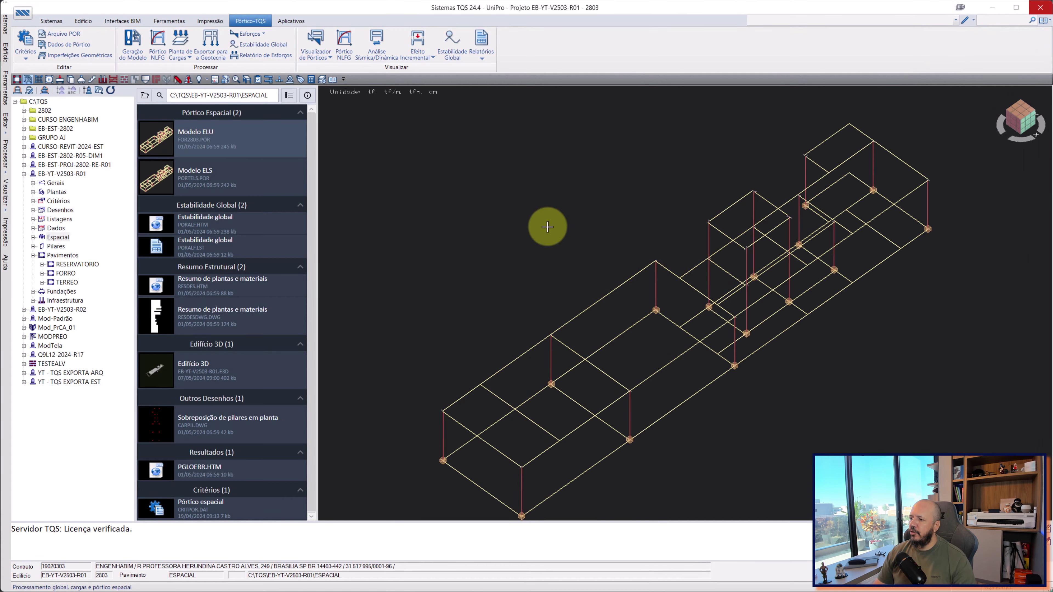
pyautogui.click(204, 174)
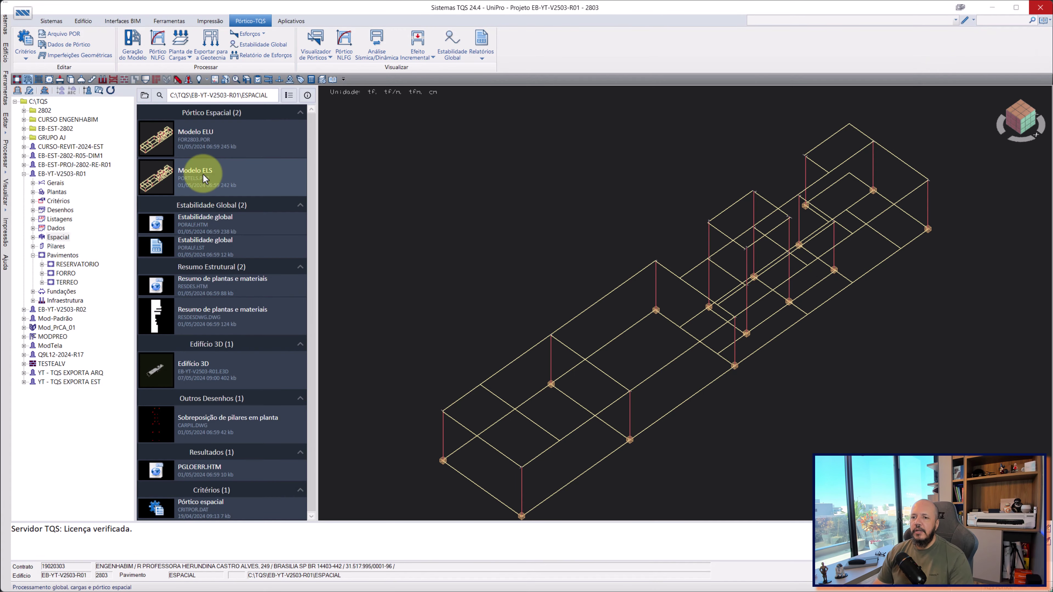
pyautogui.doubleClick(203, 175)
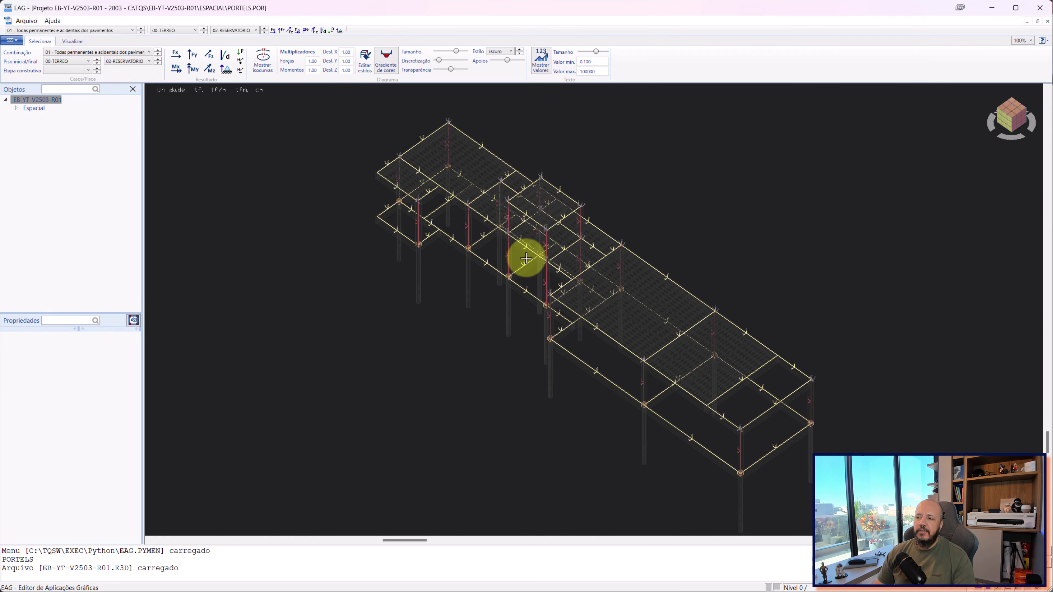
# Step: Hide the bars' local axes and orbit the ELS frame to its other side
pyautogui.click(73, 41)
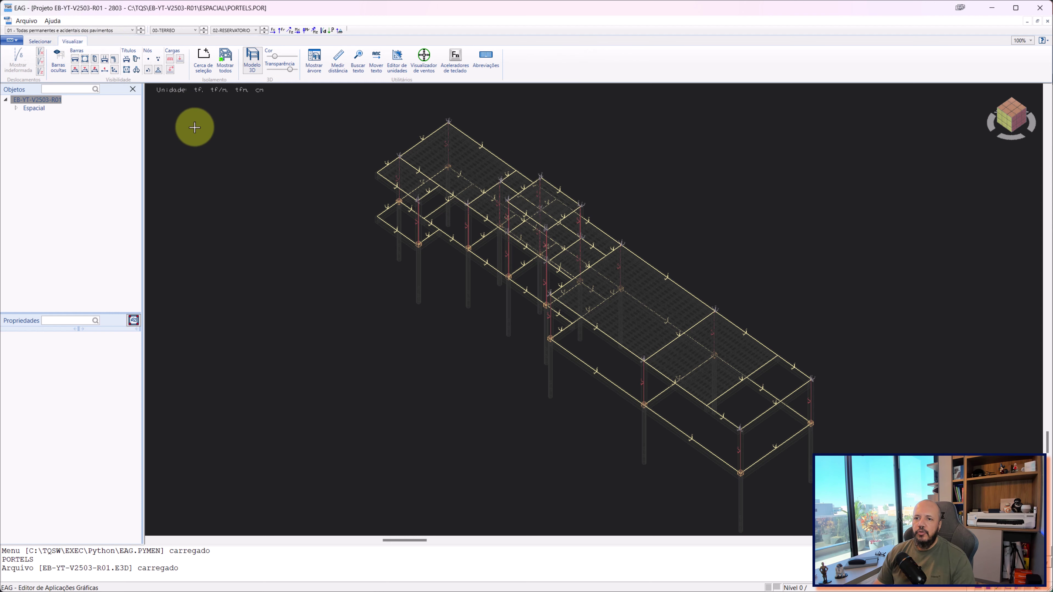
pyautogui.click(115, 71)
pyautogui.moveTo(717, 329)
pyautogui.mouseDown(button='middle')
pyautogui.moveTo(576, 287)
pyautogui.moveTo(618, 314)
pyautogui.moveTo(572, 302)
pyautogui.mouseUp(button='middle')
# Step: Open the Combinação list on the Selecionar tab and scroll through it
pyautogui.click(41, 41)
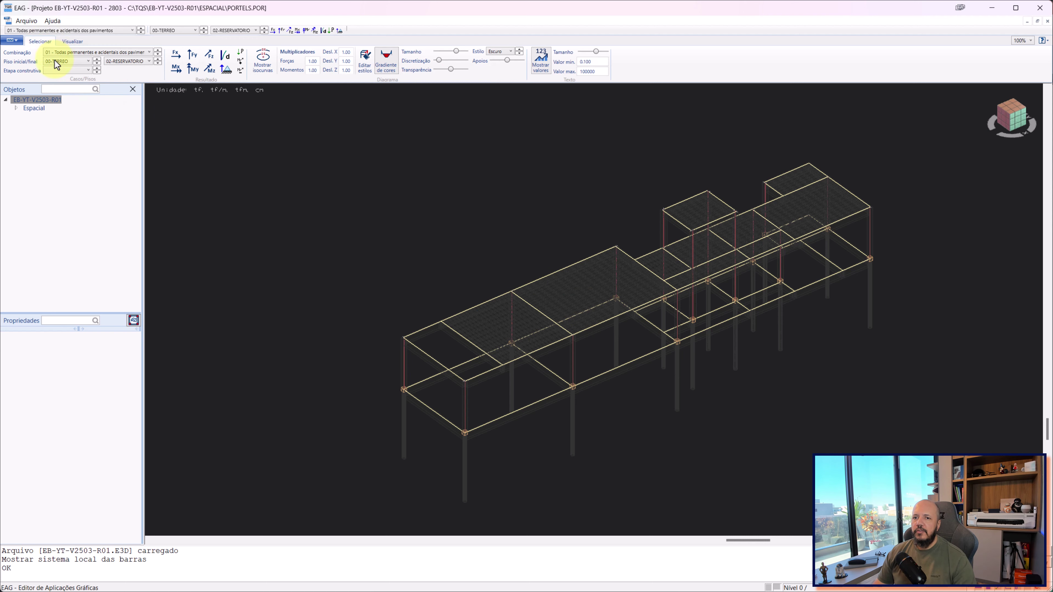
pyautogui.click(129, 55)
pyautogui.scroll(-3, 131, 136)
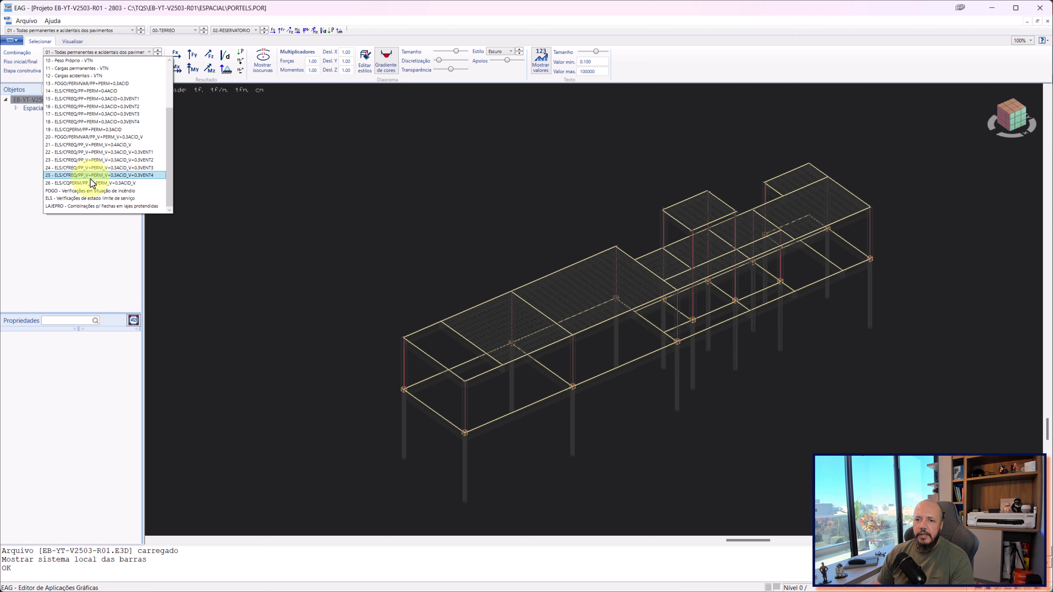
# Step: Plot combination 26 ELS quasi-permanent displacements and shrink the diagram with the Tamanho slider
pyautogui.click(67, 183)
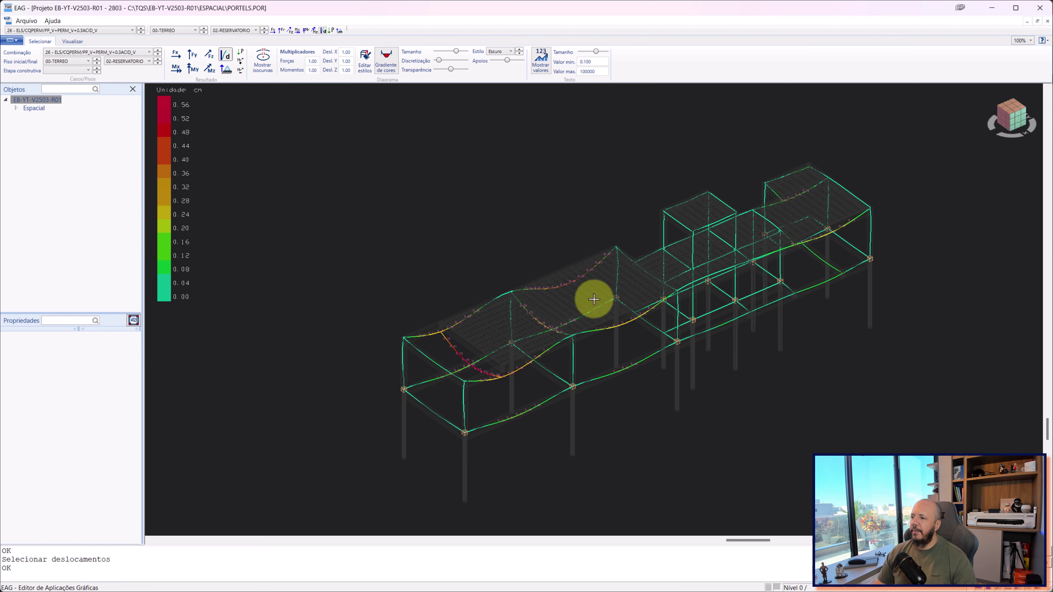
pyautogui.scroll(3, 595, 299)
pyautogui.scroll(-3, 520, 313)
pyautogui.moveTo(586, 329)
pyautogui.keyDown('shift'); pyautogui.mouseDown(button='middle')
pyautogui.moveTo(599, 259)
pyautogui.moveTo(583, 292)
pyautogui.mouseUp(button='middle'); pyautogui.keyUp('shift')
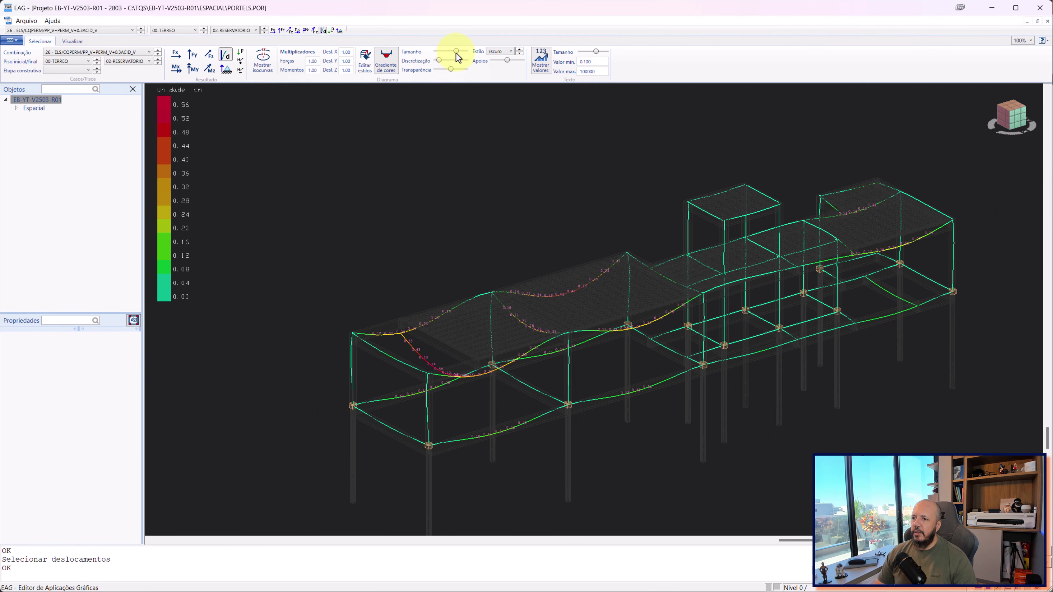
pyautogui.moveTo(456, 51)
pyautogui.mouseDown()
pyautogui.moveTo(446, 52)
pyautogui.moveTo(458, 52)
pyautogui.mouseUp()
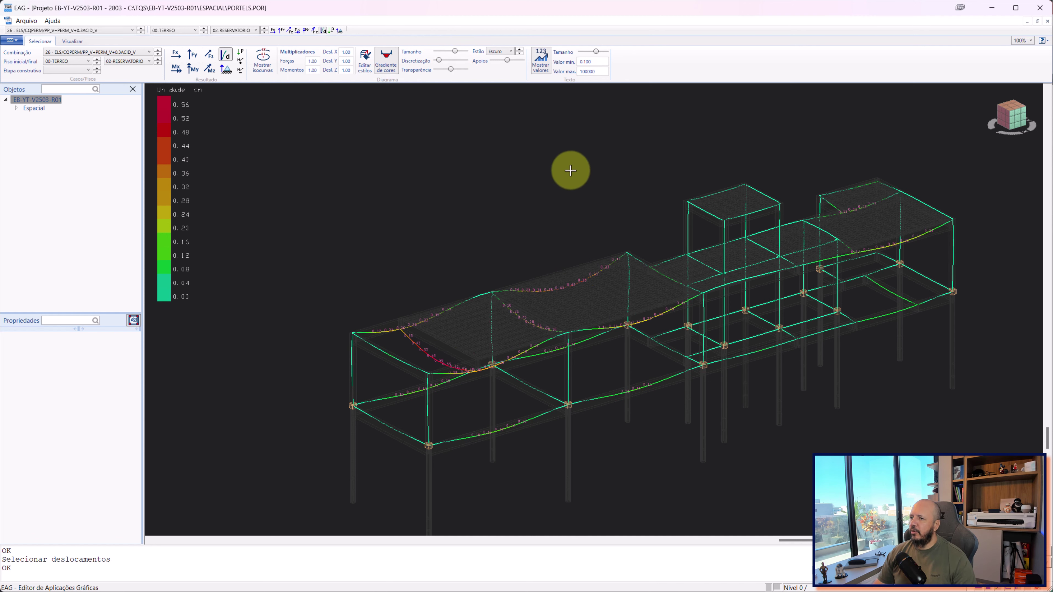
pyautogui.click(393, 59)
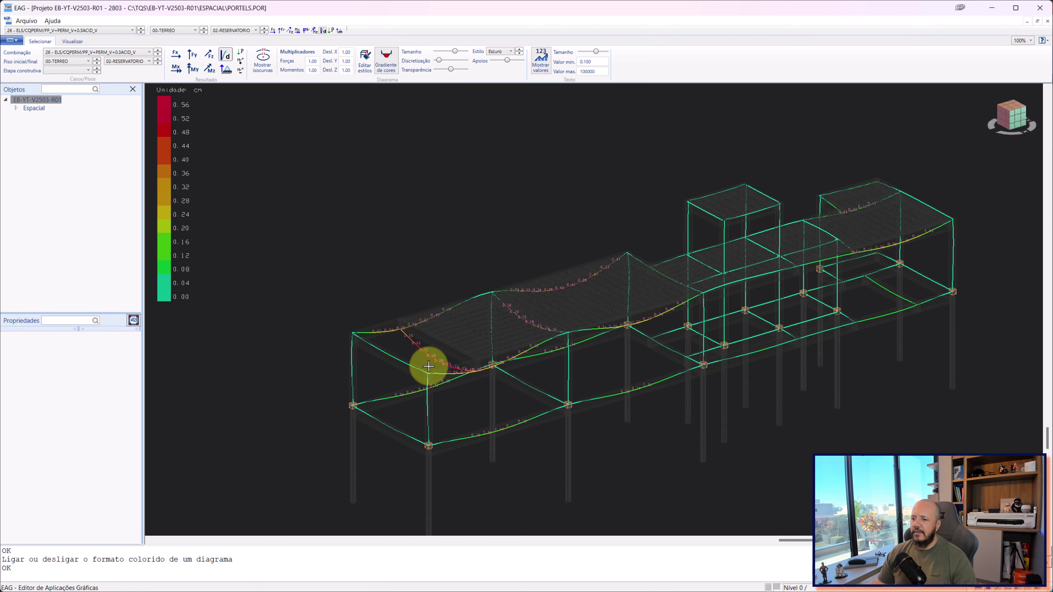
pyautogui.scroll(5, 404, 350)
pyautogui.scroll(3, 403, 351)
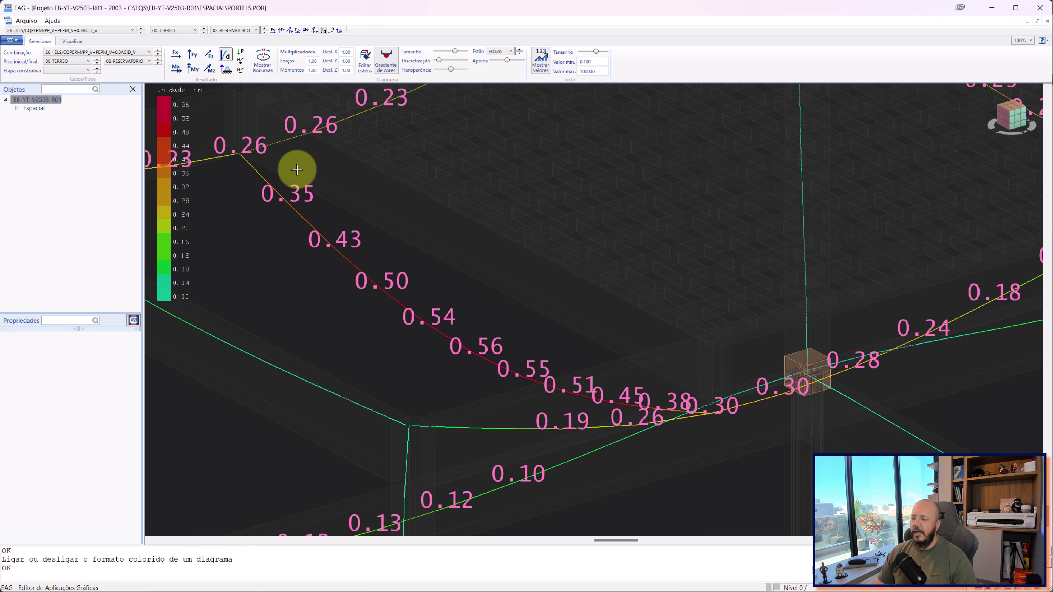
pyautogui.scroll(-2, 668, 399)
pyautogui.scroll(-3, 669, 400)
pyautogui.scroll(2, 482, 384)
pyautogui.scroll(2, 675, 355)
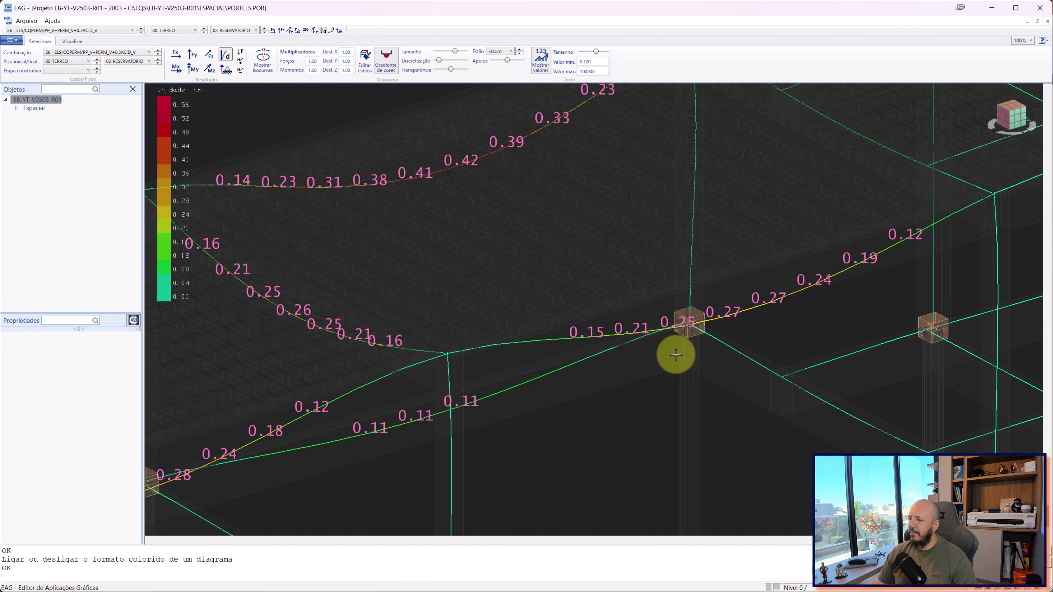
pyautogui.scroll(-2, 669, 349)
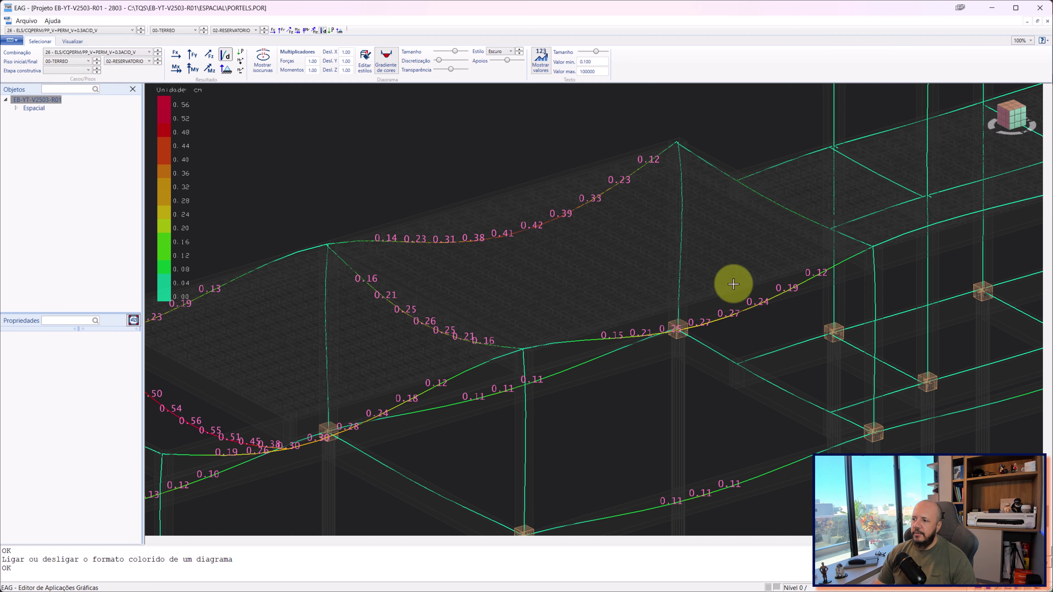
pyautogui.scroll(-3, 733, 282)
pyautogui.scroll(1, 721, 290)
pyautogui.scroll(-2, 603, 280)
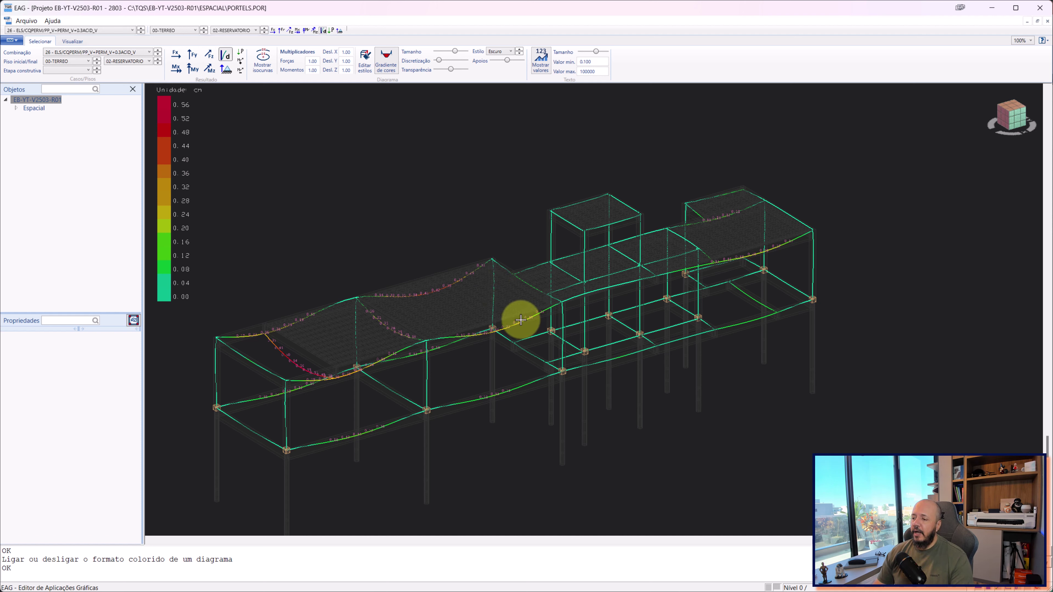
pyautogui.moveTo(521, 320); pyautogui.dragTo(550, 307, button='middle')
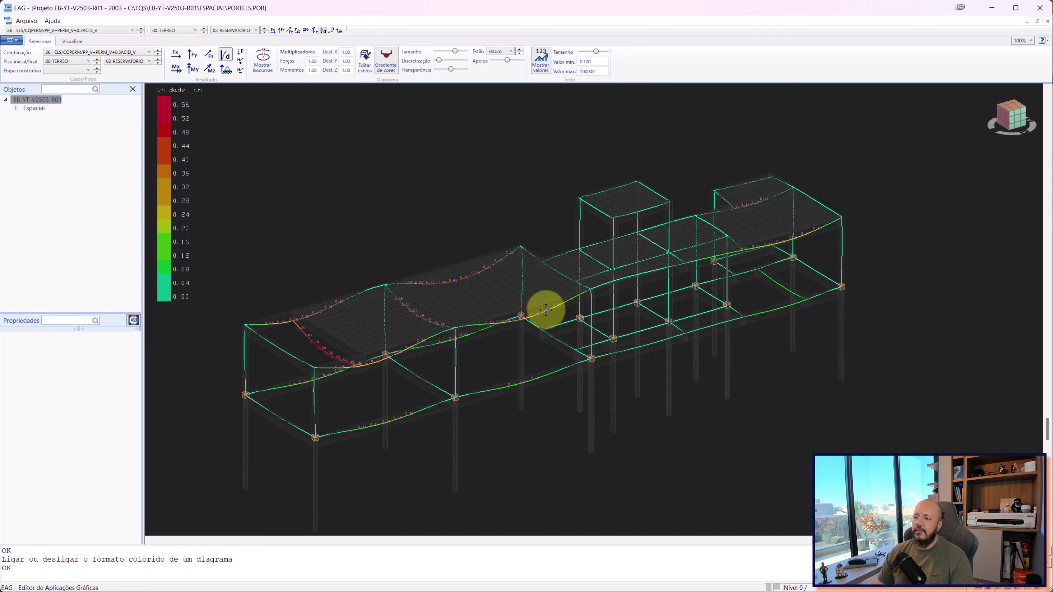
pyautogui.moveTo(539, 303); pyautogui.dragTo(616, 310, button='middle')
pyautogui.scroll(5, 412, 332)
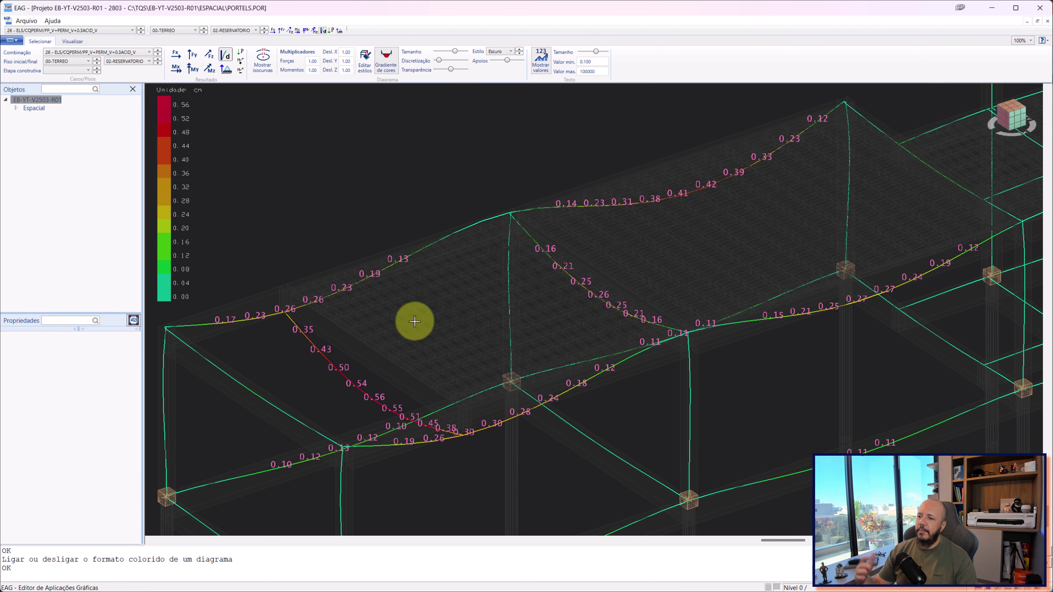
pyautogui.scroll(-3, 415, 321)
pyautogui.moveTo(752, 322)
pyautogui.mouseDown(button='middle')
pyautogui.moveTo(689, 301)
pyautogui.moveTo(693, 258)
pyautogui.moveTo(752, 301)
pyautogui.moveTo(787, 242)
pyautogui.moveTo(792, 207)
pyautogui.moveTo(713, 297)
pyautogui.mouseUp(button='middle')
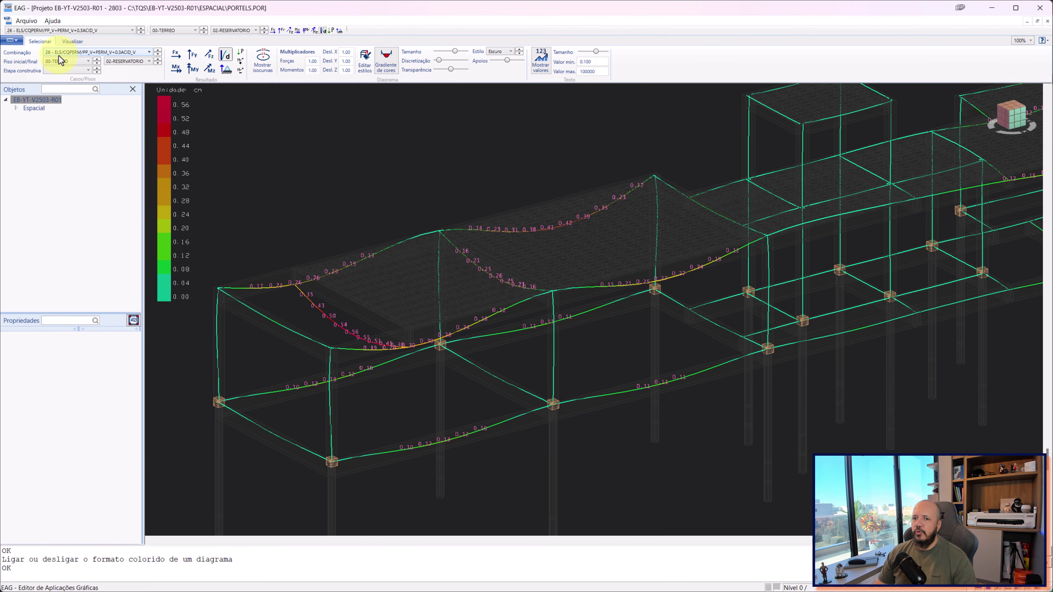
pyautogui.click(70, 52)
pyautogui.scroll(3, 106, 124)
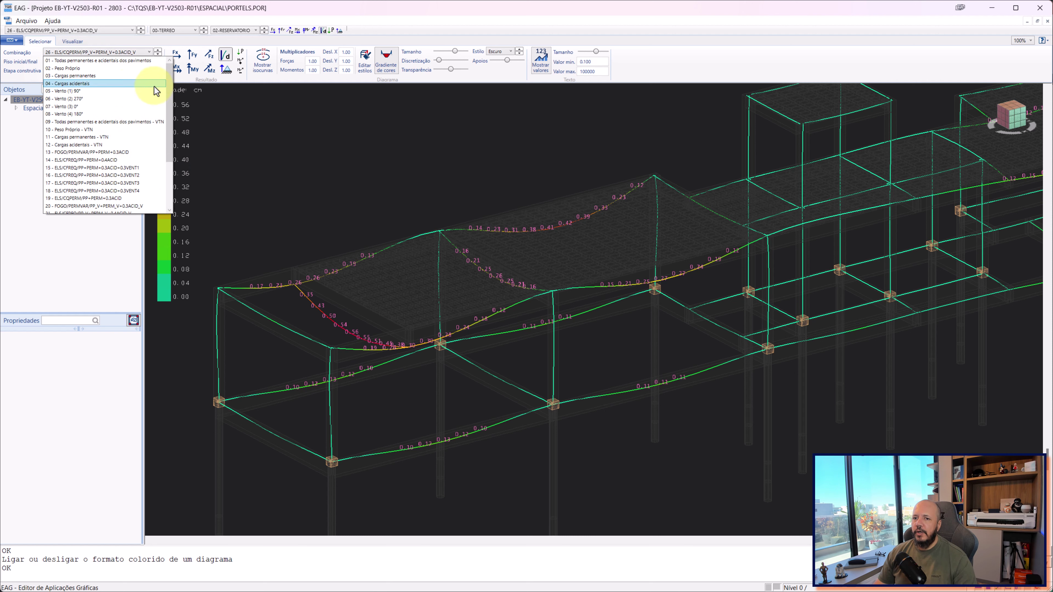
pyautogui.click(108, 92)
pyautogui.click(596, 335)
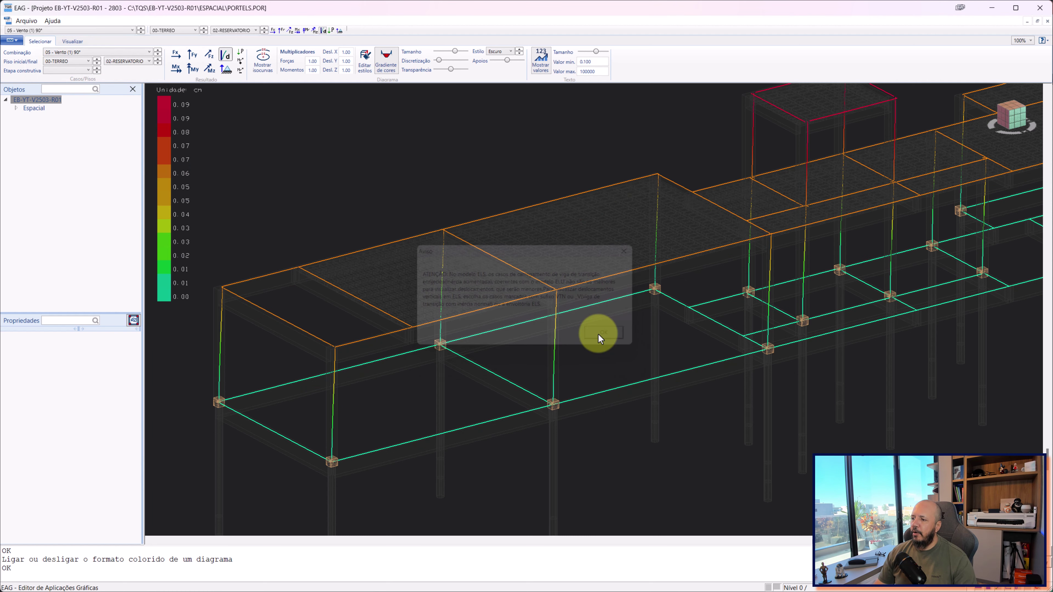
pyautogui.scroll(-3, 602, 328)
pyautogui.moveTo(604, 322)
pyautogui.mouseDown(button='middle')
pyautogui.moveTo(705, 242)
pyautogui.moveTo(684, 237)
pyautogui.mouseUp(button='middle')
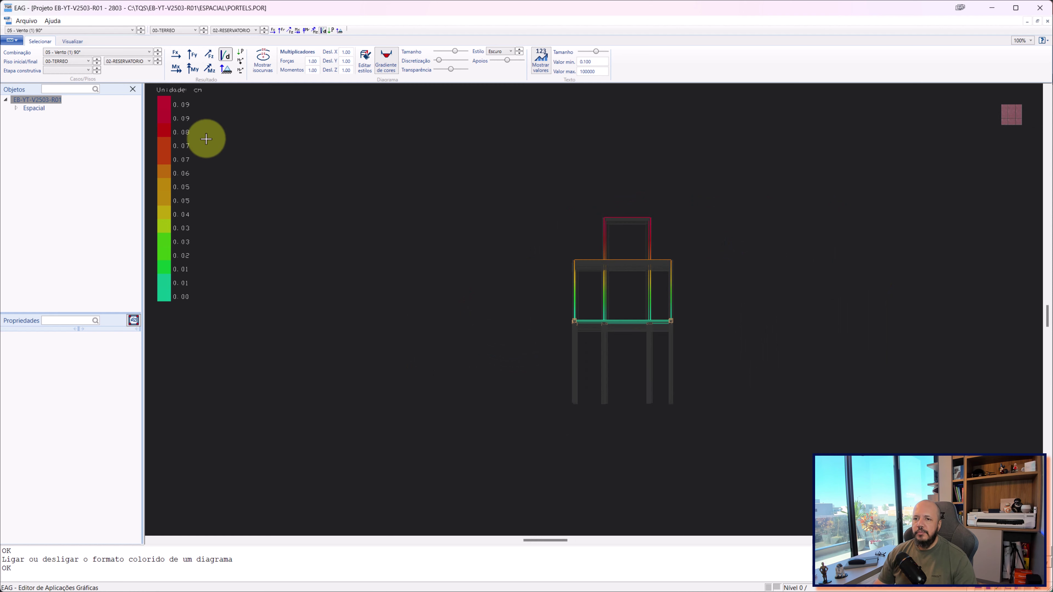
pyautogui.click(84, 49)
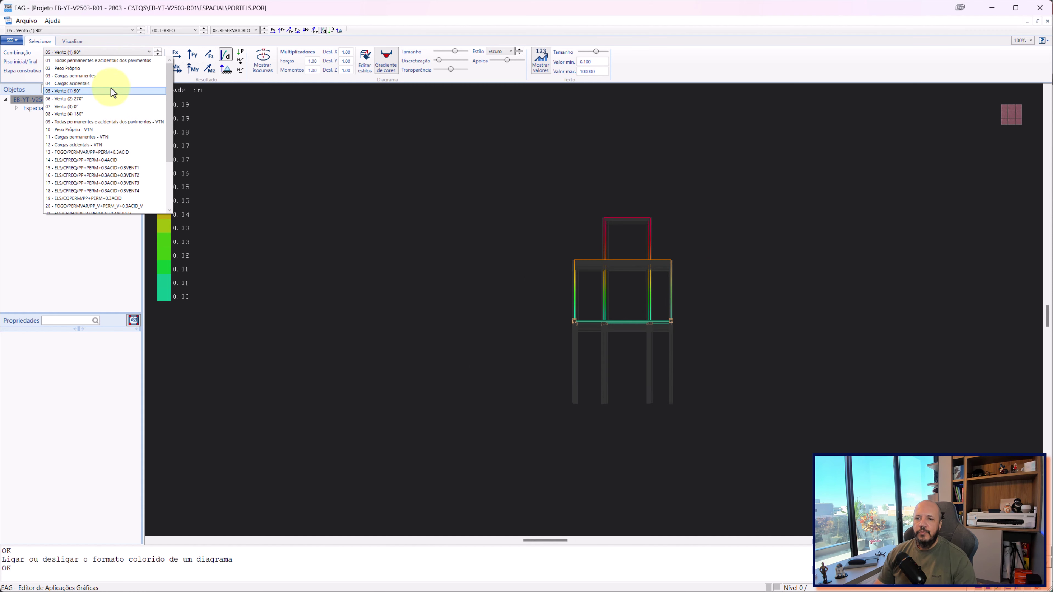
pyautogui.click(94, 69)
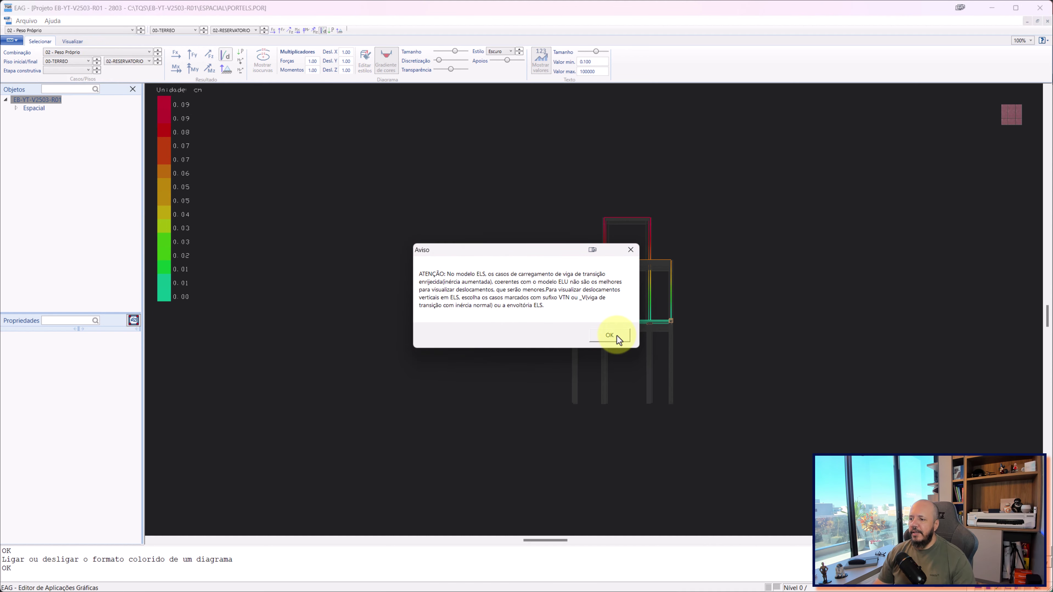
pyautogui.click(614, 335)
pyautogui.click(110, 52)
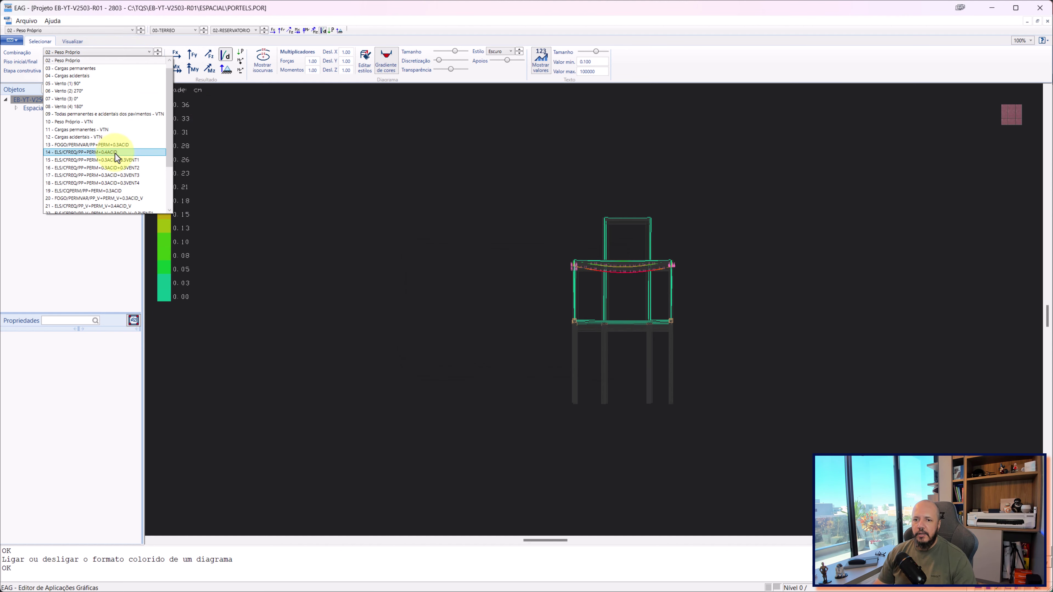
pyautogui.scroll(-2, 113, 185)
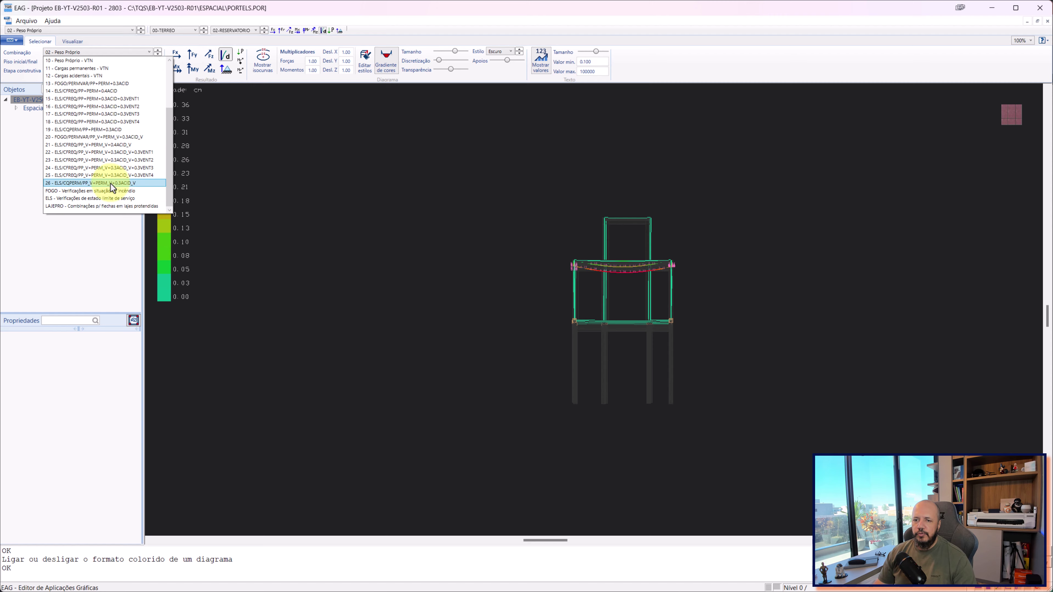
pyautogui.click(111, 186)
pyautogui.moveTo(626, 270)
pyautogui.mouseDown(button='middle')
pyautogui.moveTo(635, 282)
pyautogui.moveTo(629, 265)
pyautogui.mouseUp(button='middle')
pyautogui.scroll(3, 610, 231)
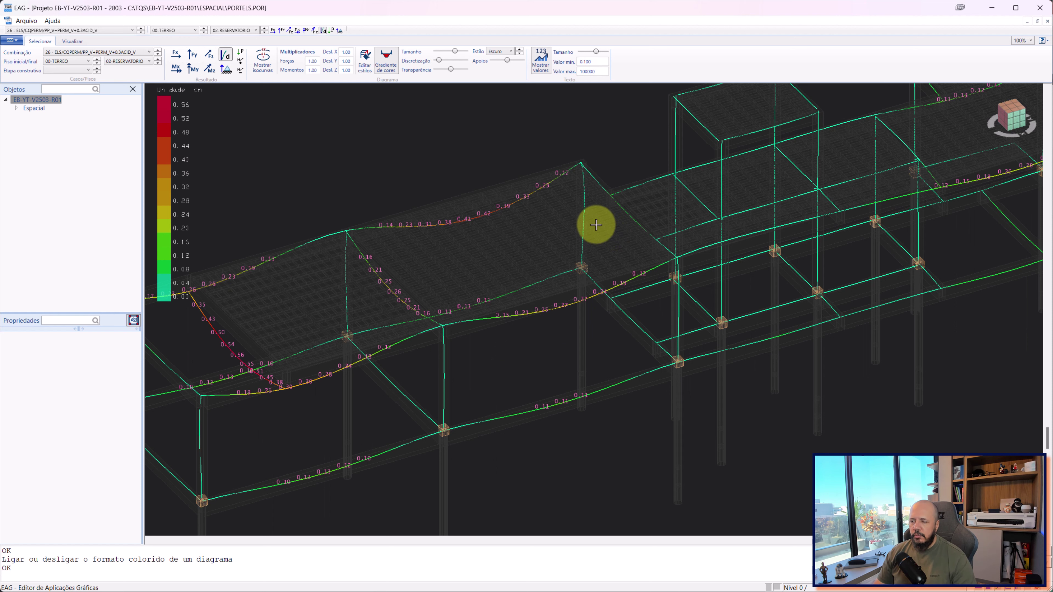
pyautogui.scroll(-3, 595, 225)
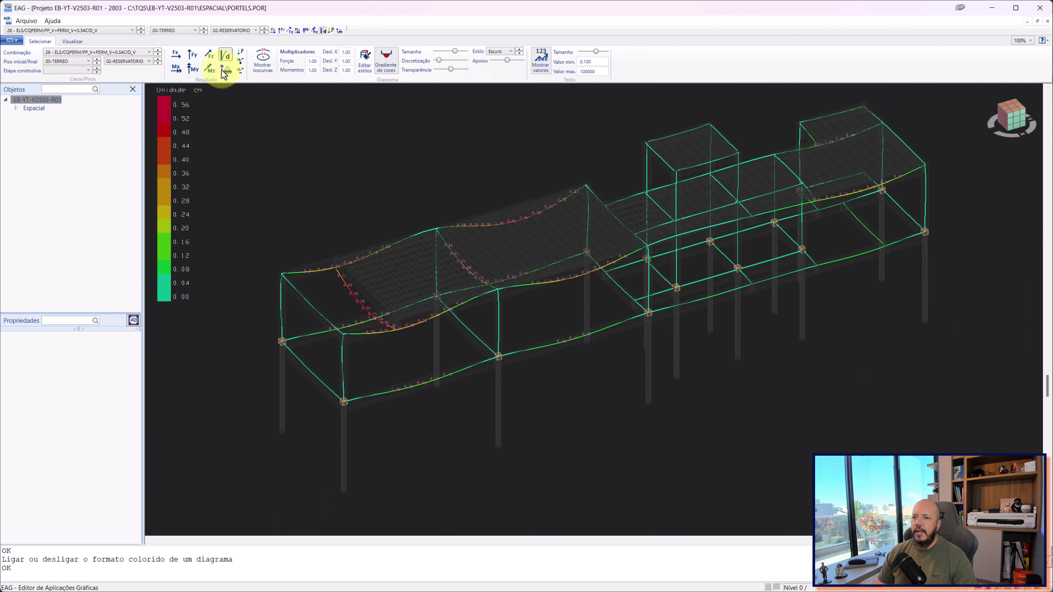
pyautogui.click(75, 53)
pyautogui.scroll(5, 99, 149)
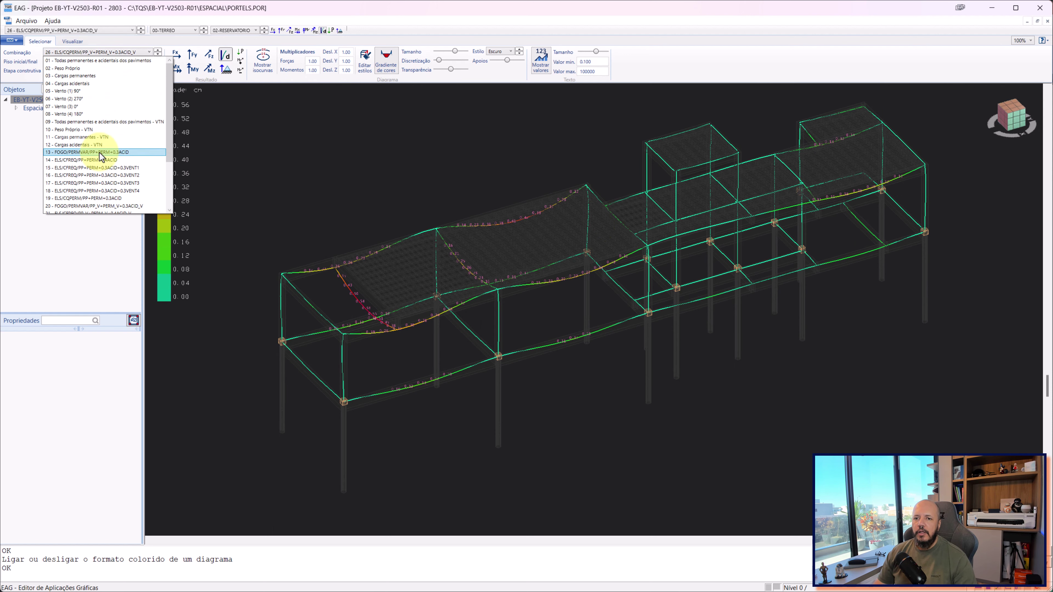
pyautogui.click(290, 159)
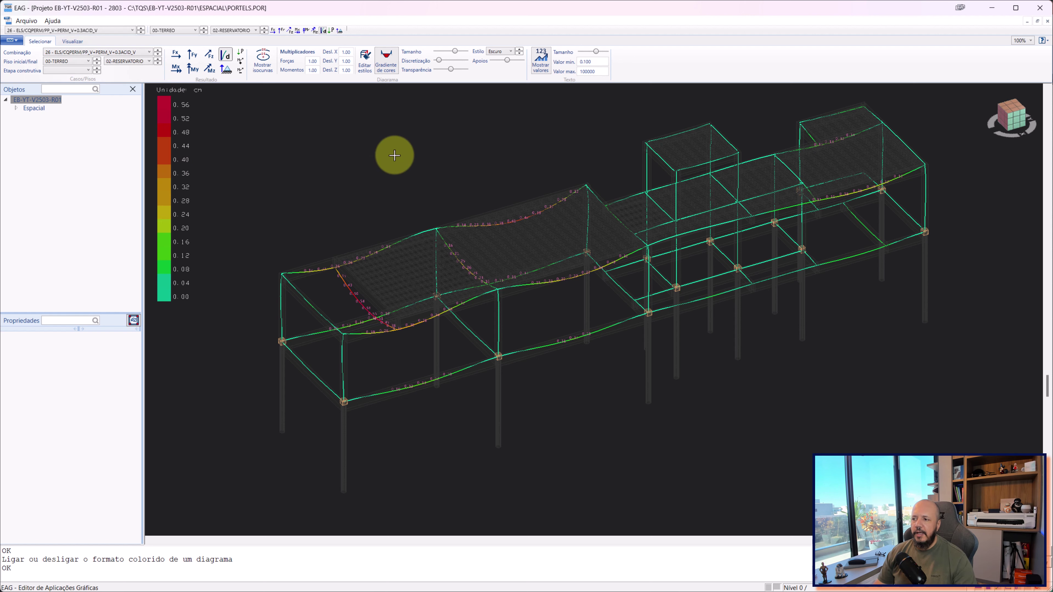
pyautogui.moveTo(423, 247)
pyautogui.mouseDown(button='middle')
pyautogui.moveTo(453, 275)
pyautogui.moveTo(477, 254)
pyautogui.mouseUp(button='middle')
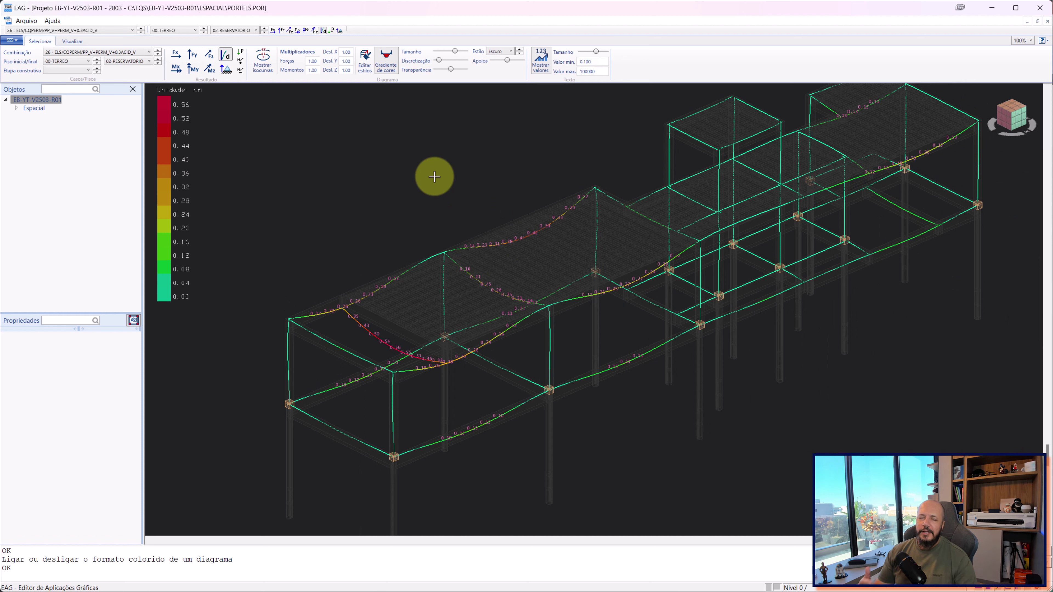
pyautogui.scroll(2, 555, 230)
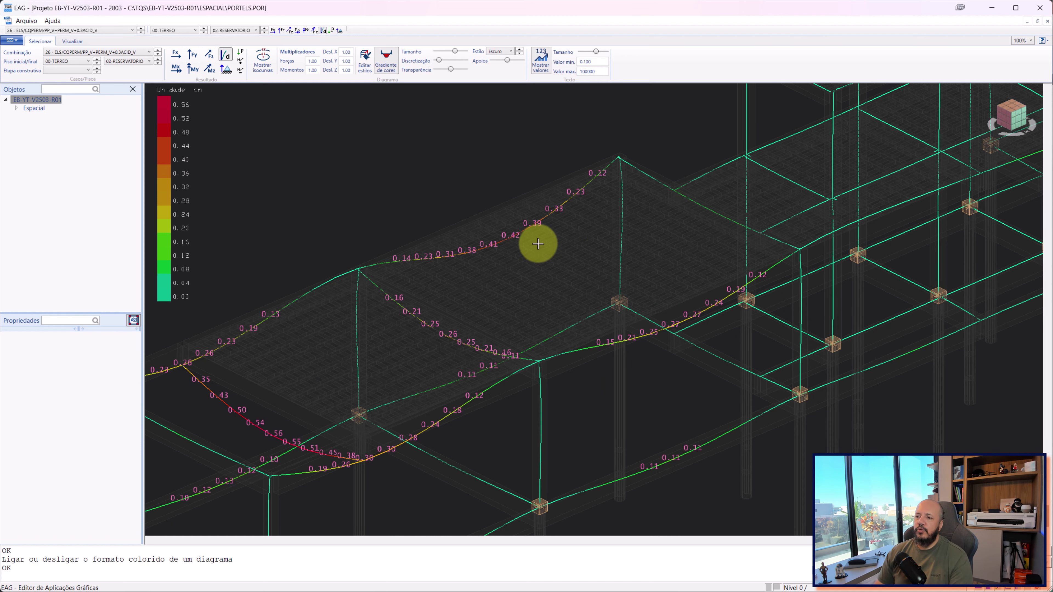
pyautogui.scroll(-2, 526, 244)
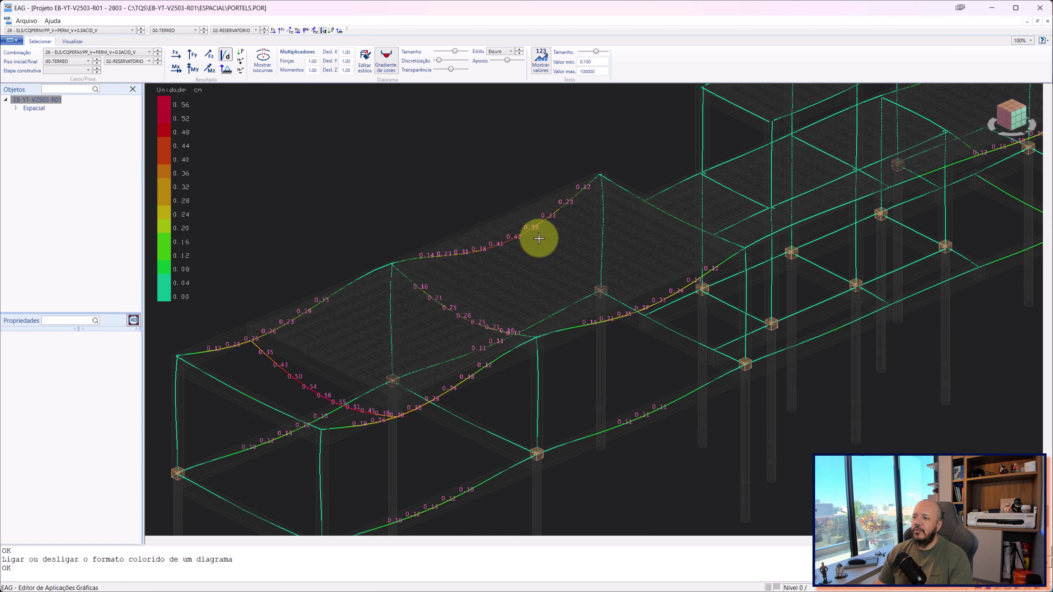
pyautogui.scroll(-2, 581, 245)
pyautogui.scroll(-1, 706, 251)
pyautogui.moveTo(706, 252)
pyautogui.mouseDown(button='middle')
pyautogui.moveTo(646, 270)
pyautogui.moveTo(654, 266)
pyautogui.mouseUp(button='middle')
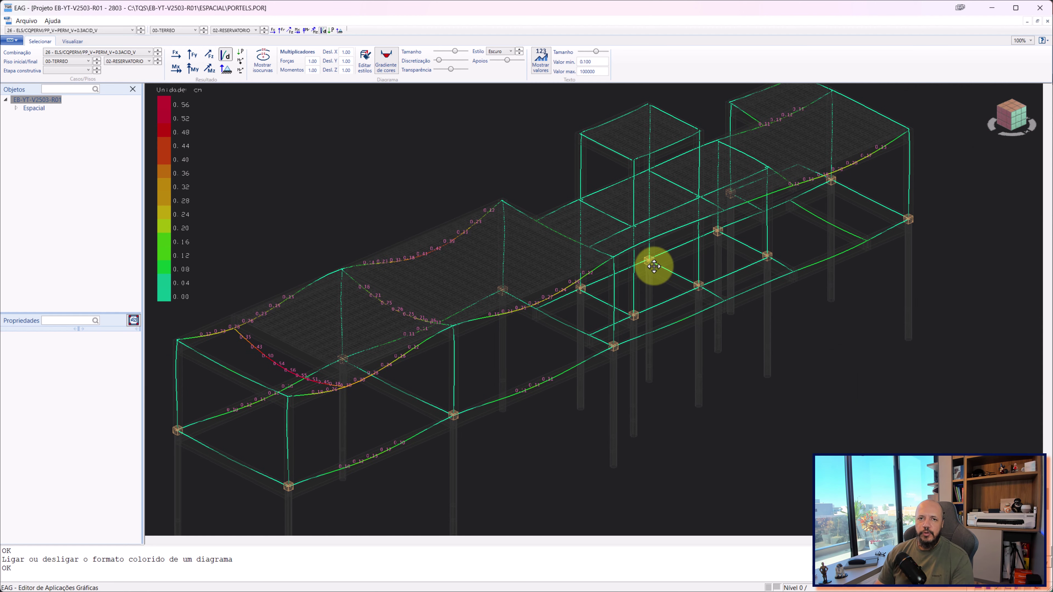